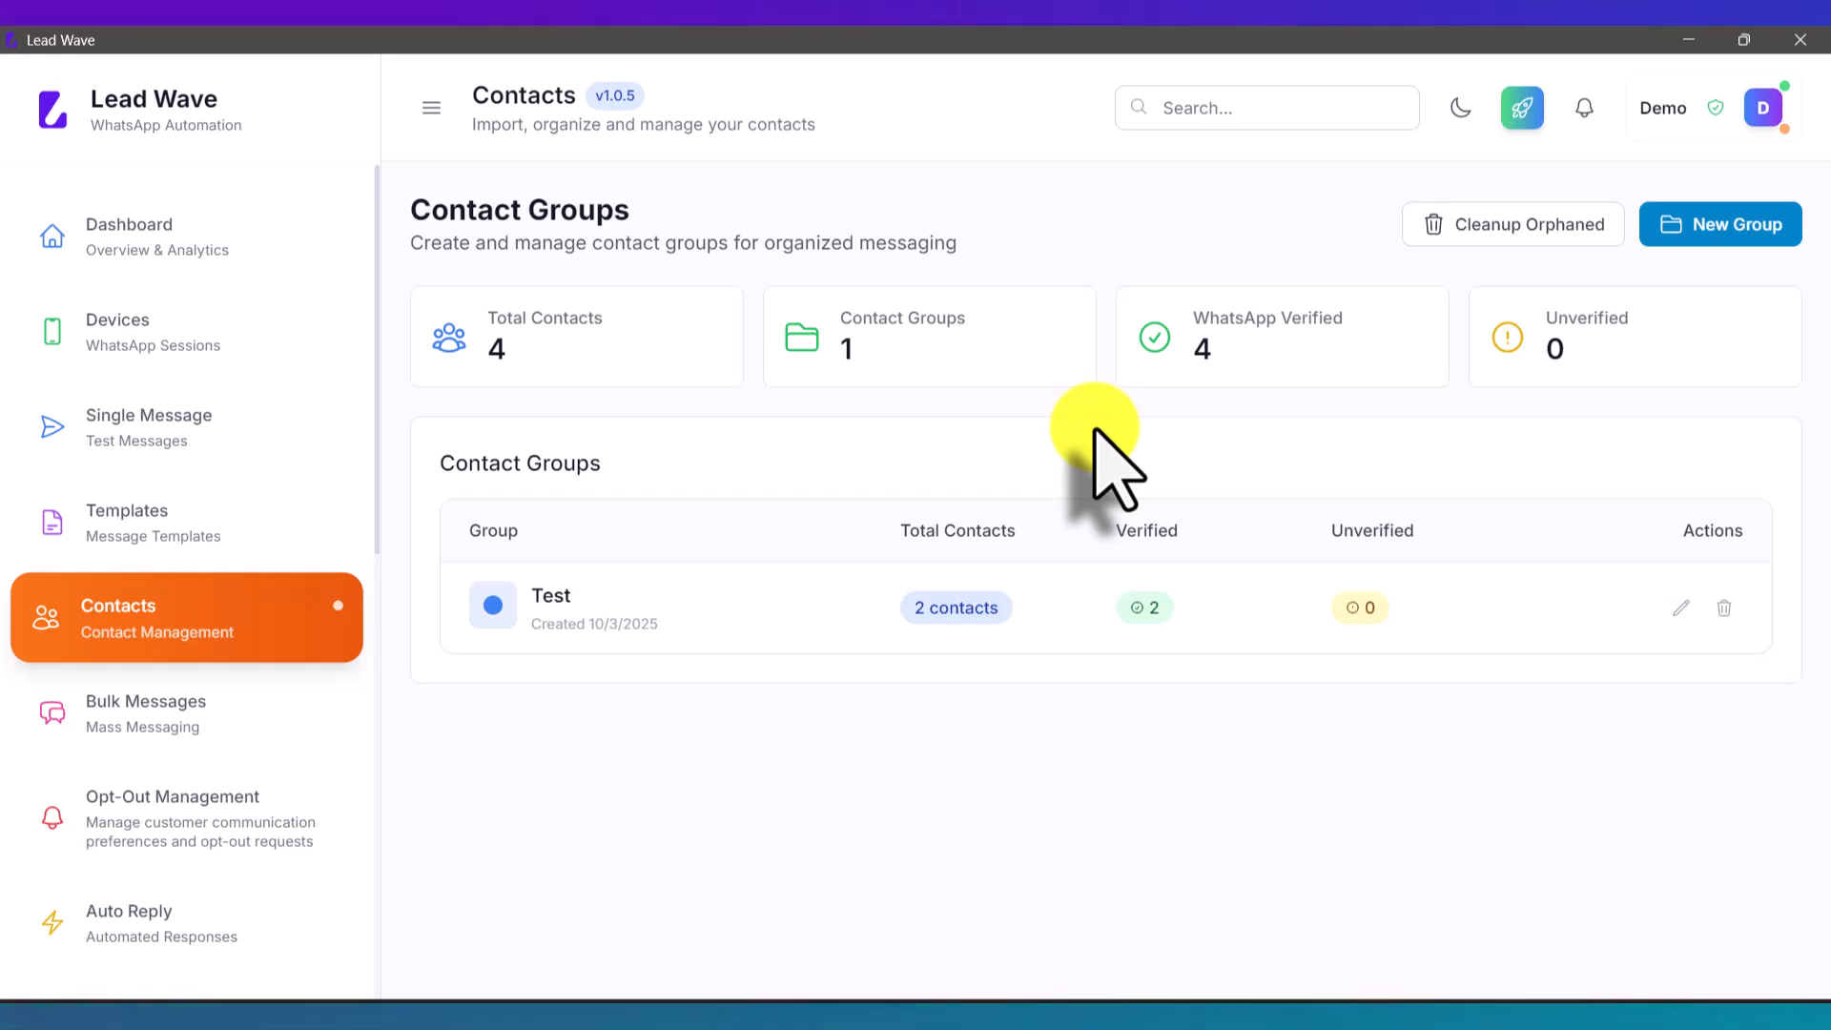
Review the contacts in the Test group and check the connected WhatsApp device.
click(756, 625)
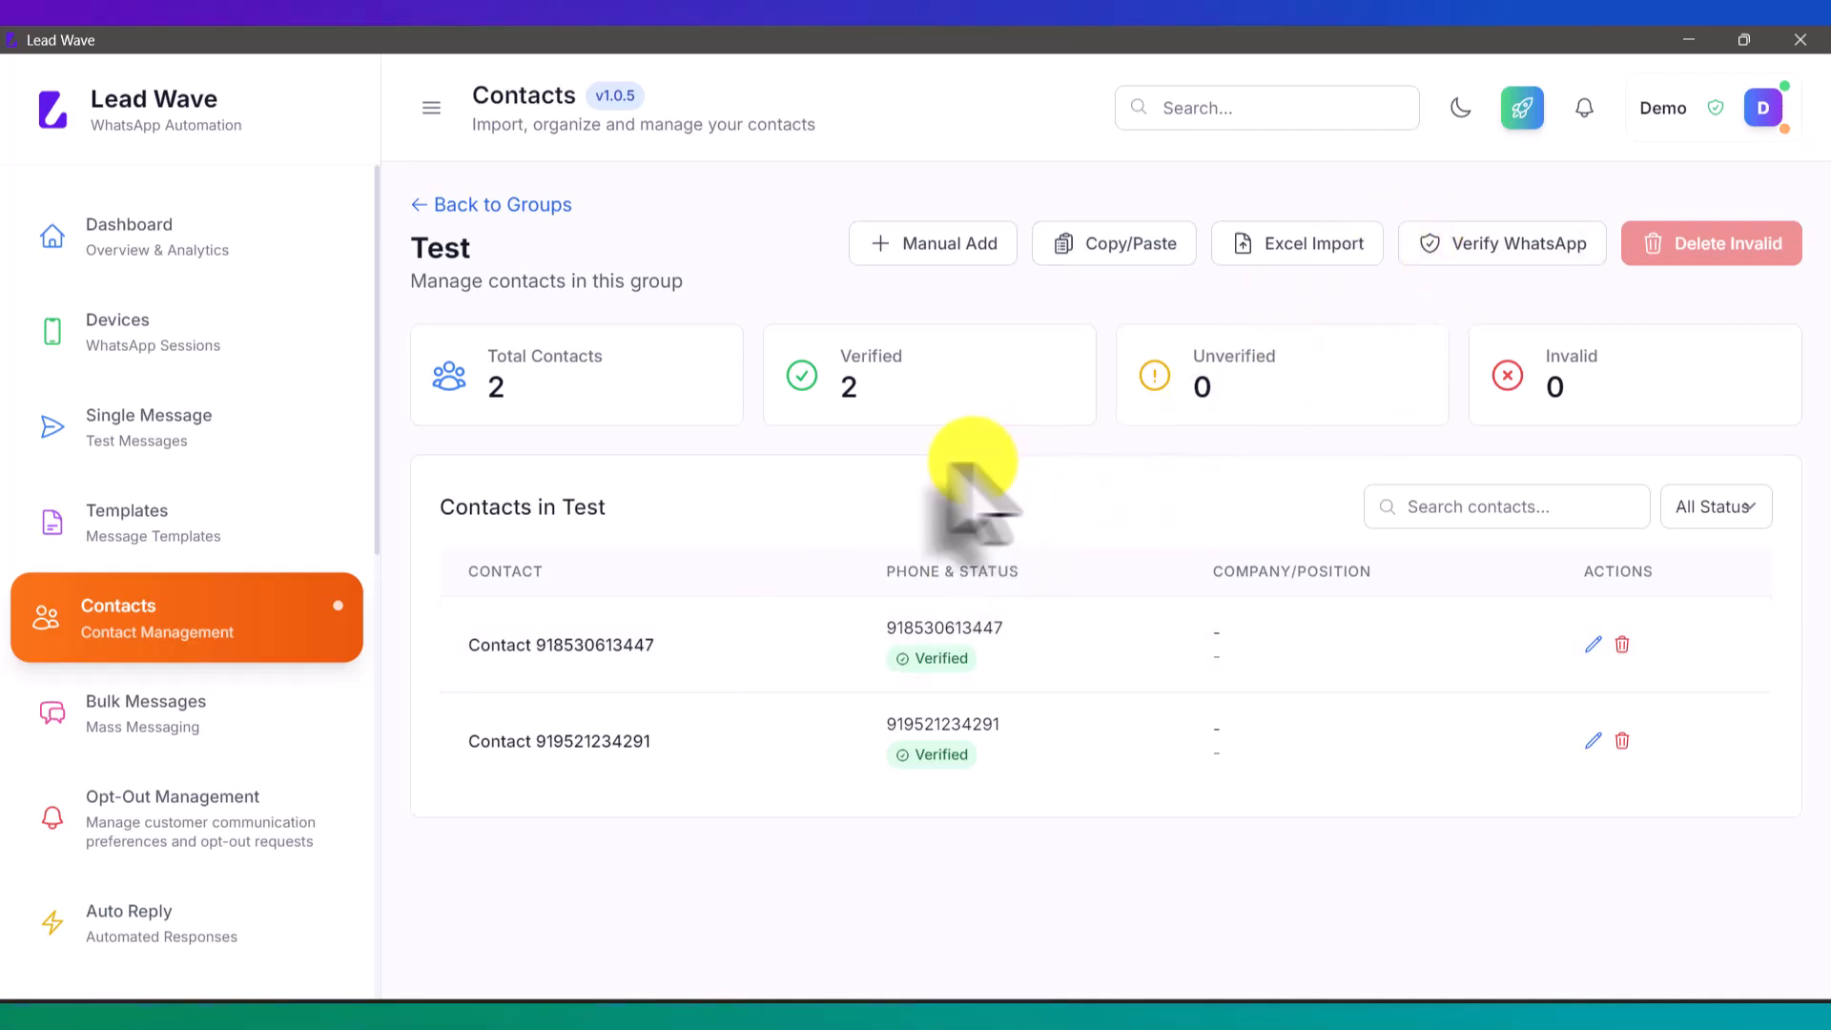
click(153, 740)
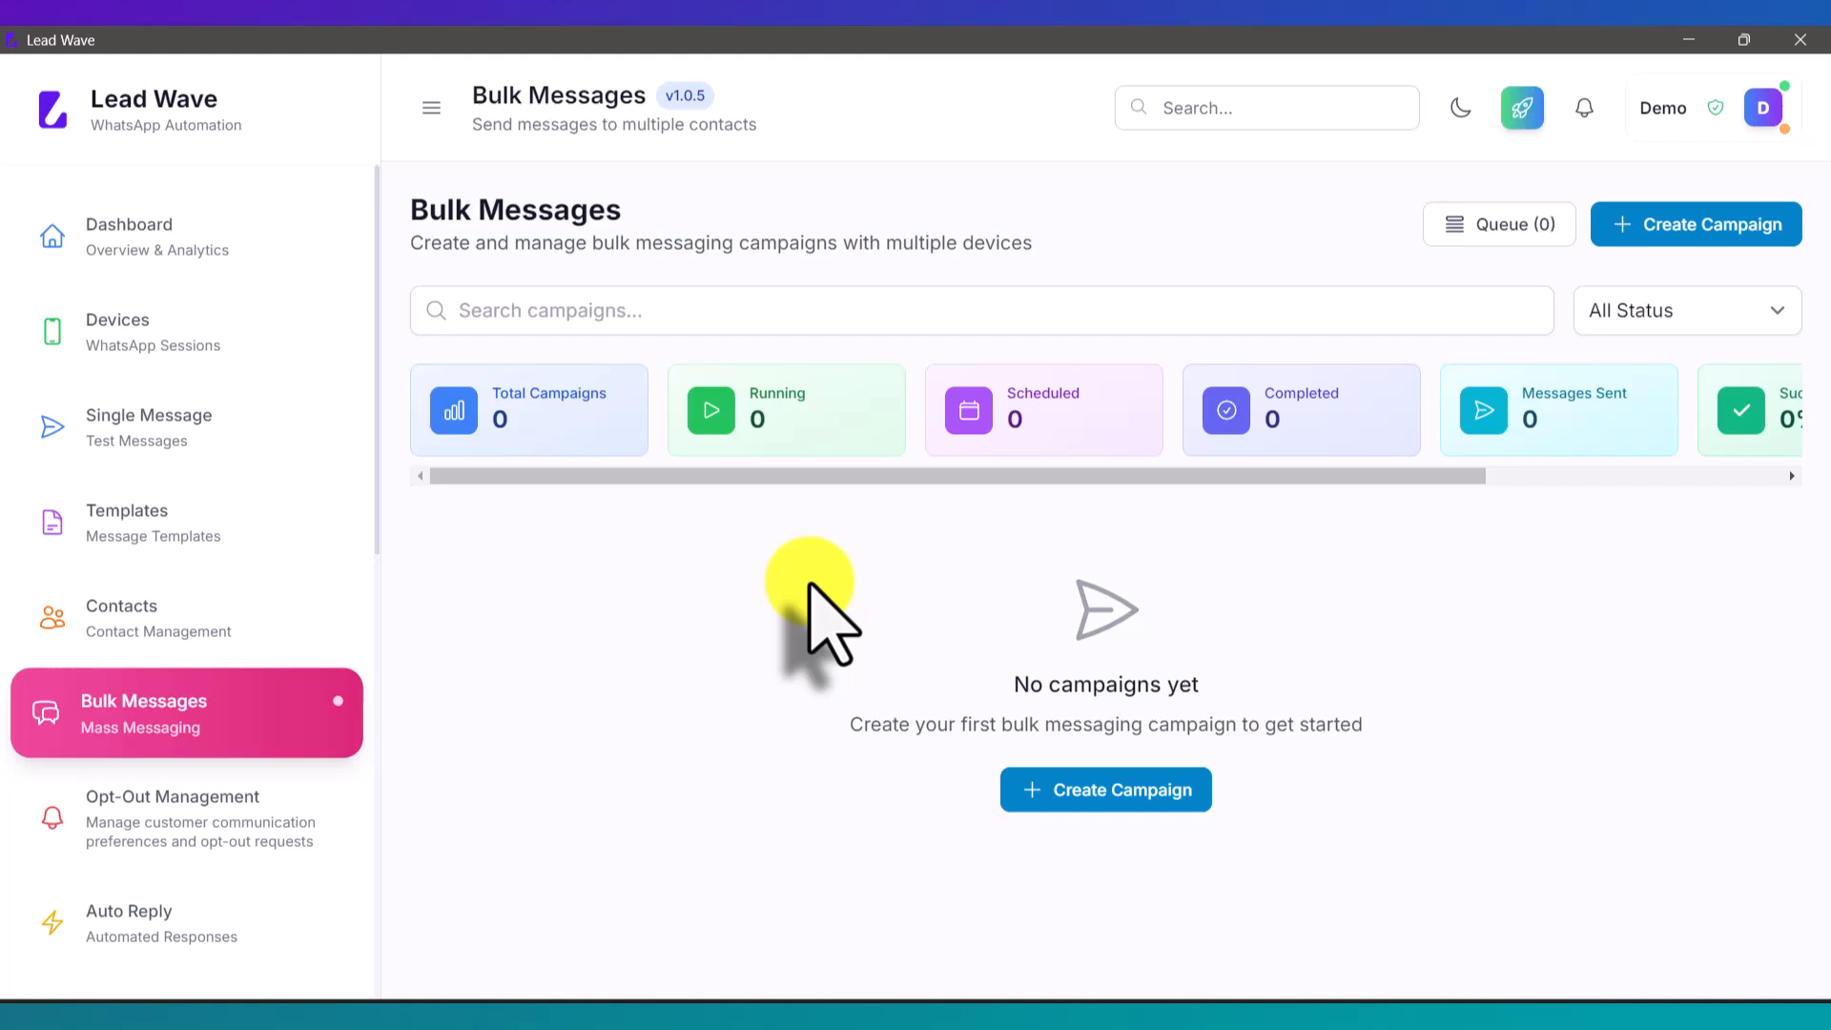
click(210, 333)
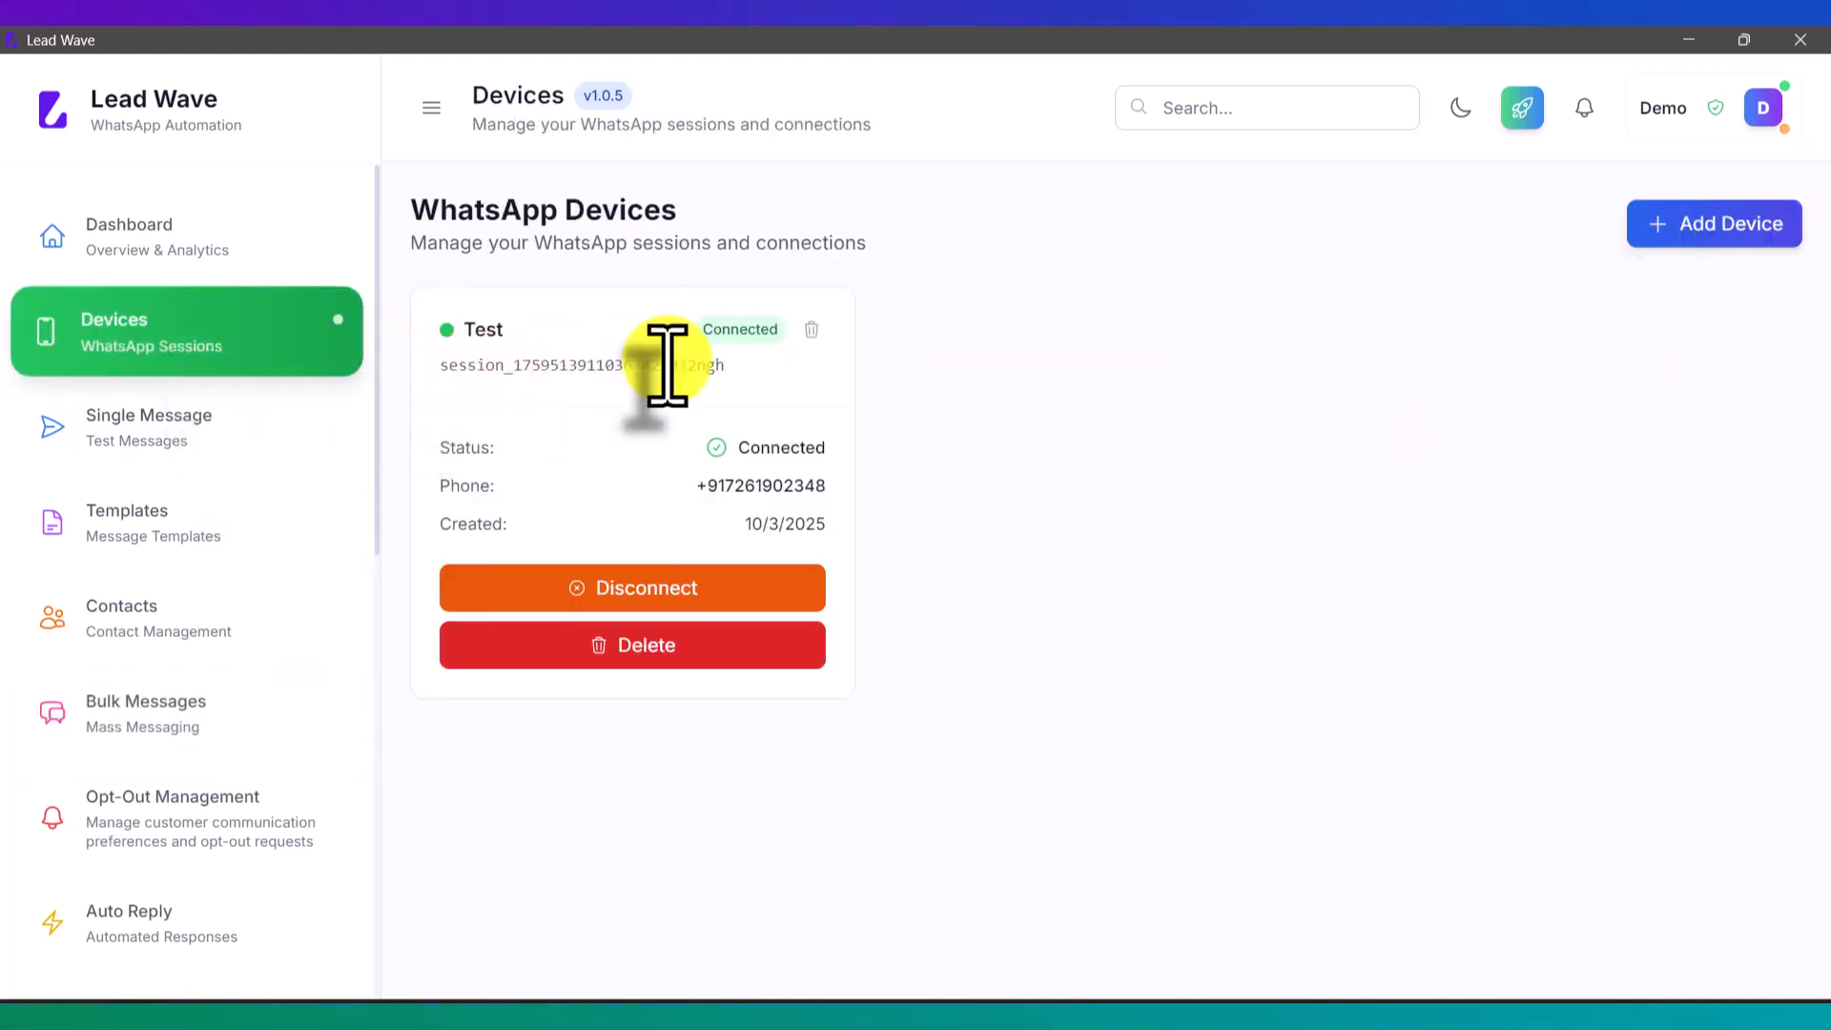
click(196, 610)
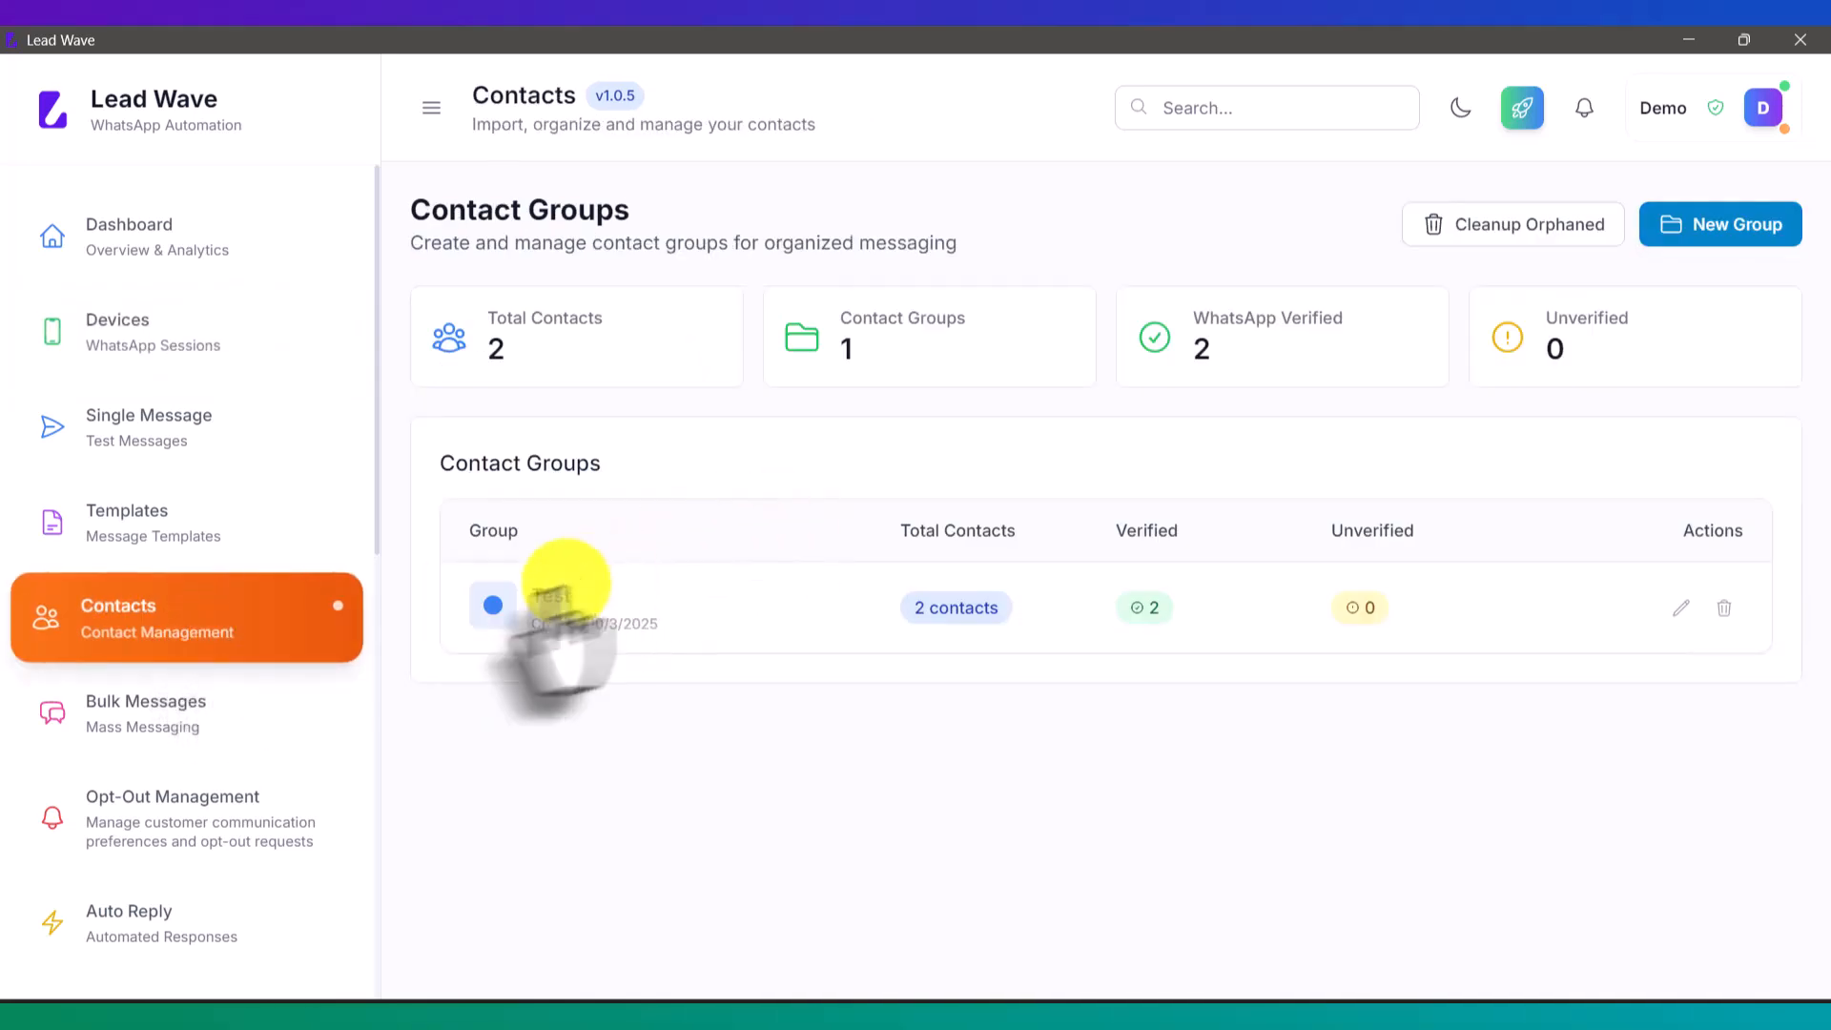
Start a new bulk message campaign named "Test" and assign the Test WhatsApp session to it.
click(153, 733)
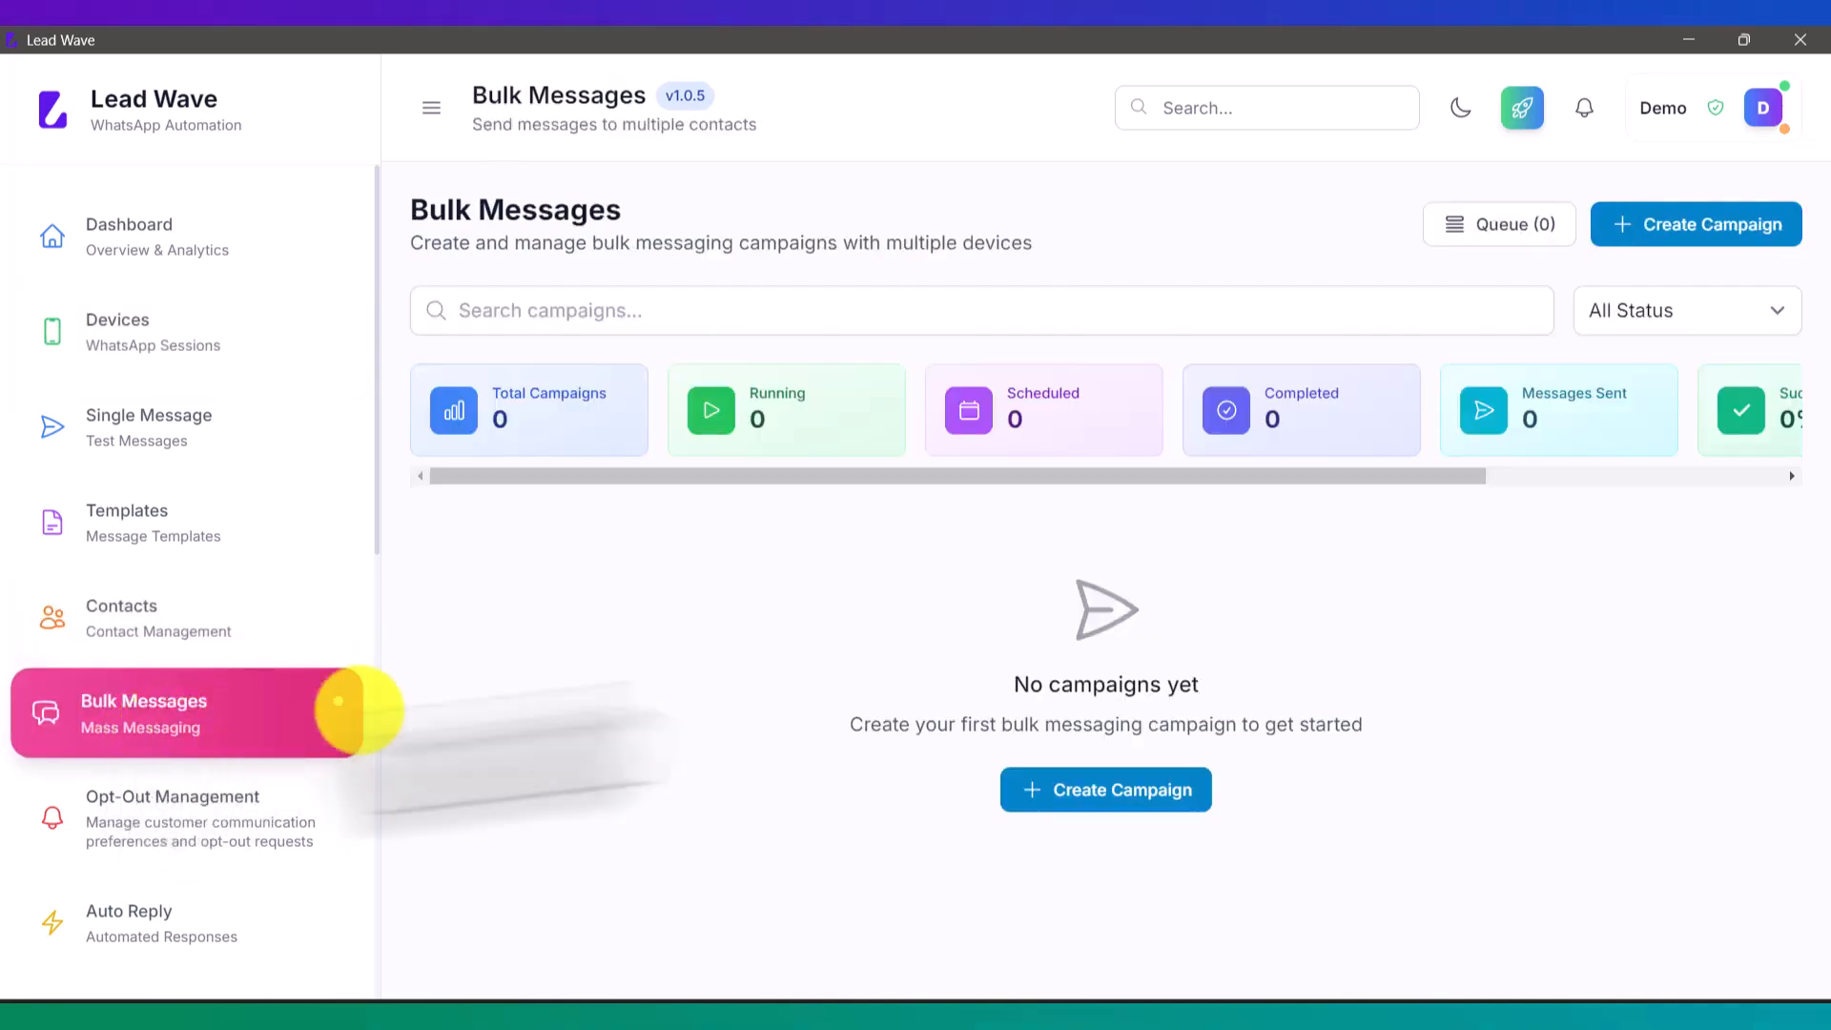
click(1710, 227)
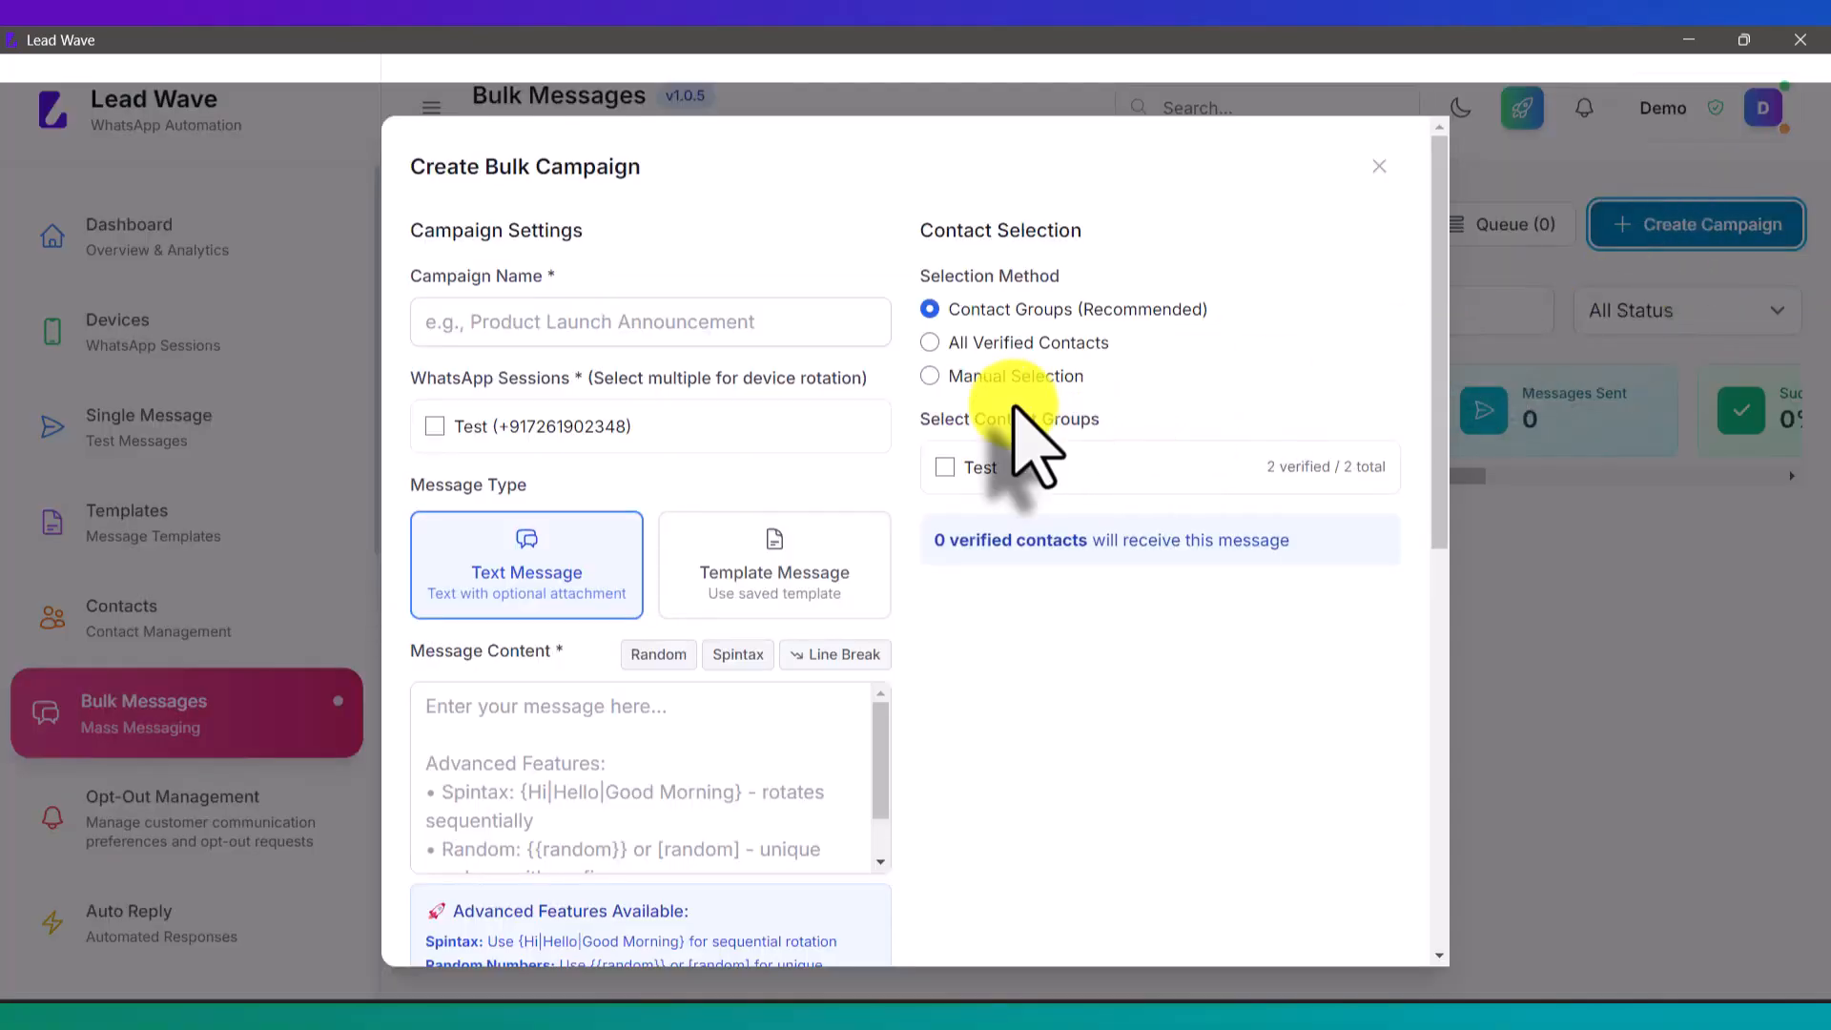
click(705, 334)
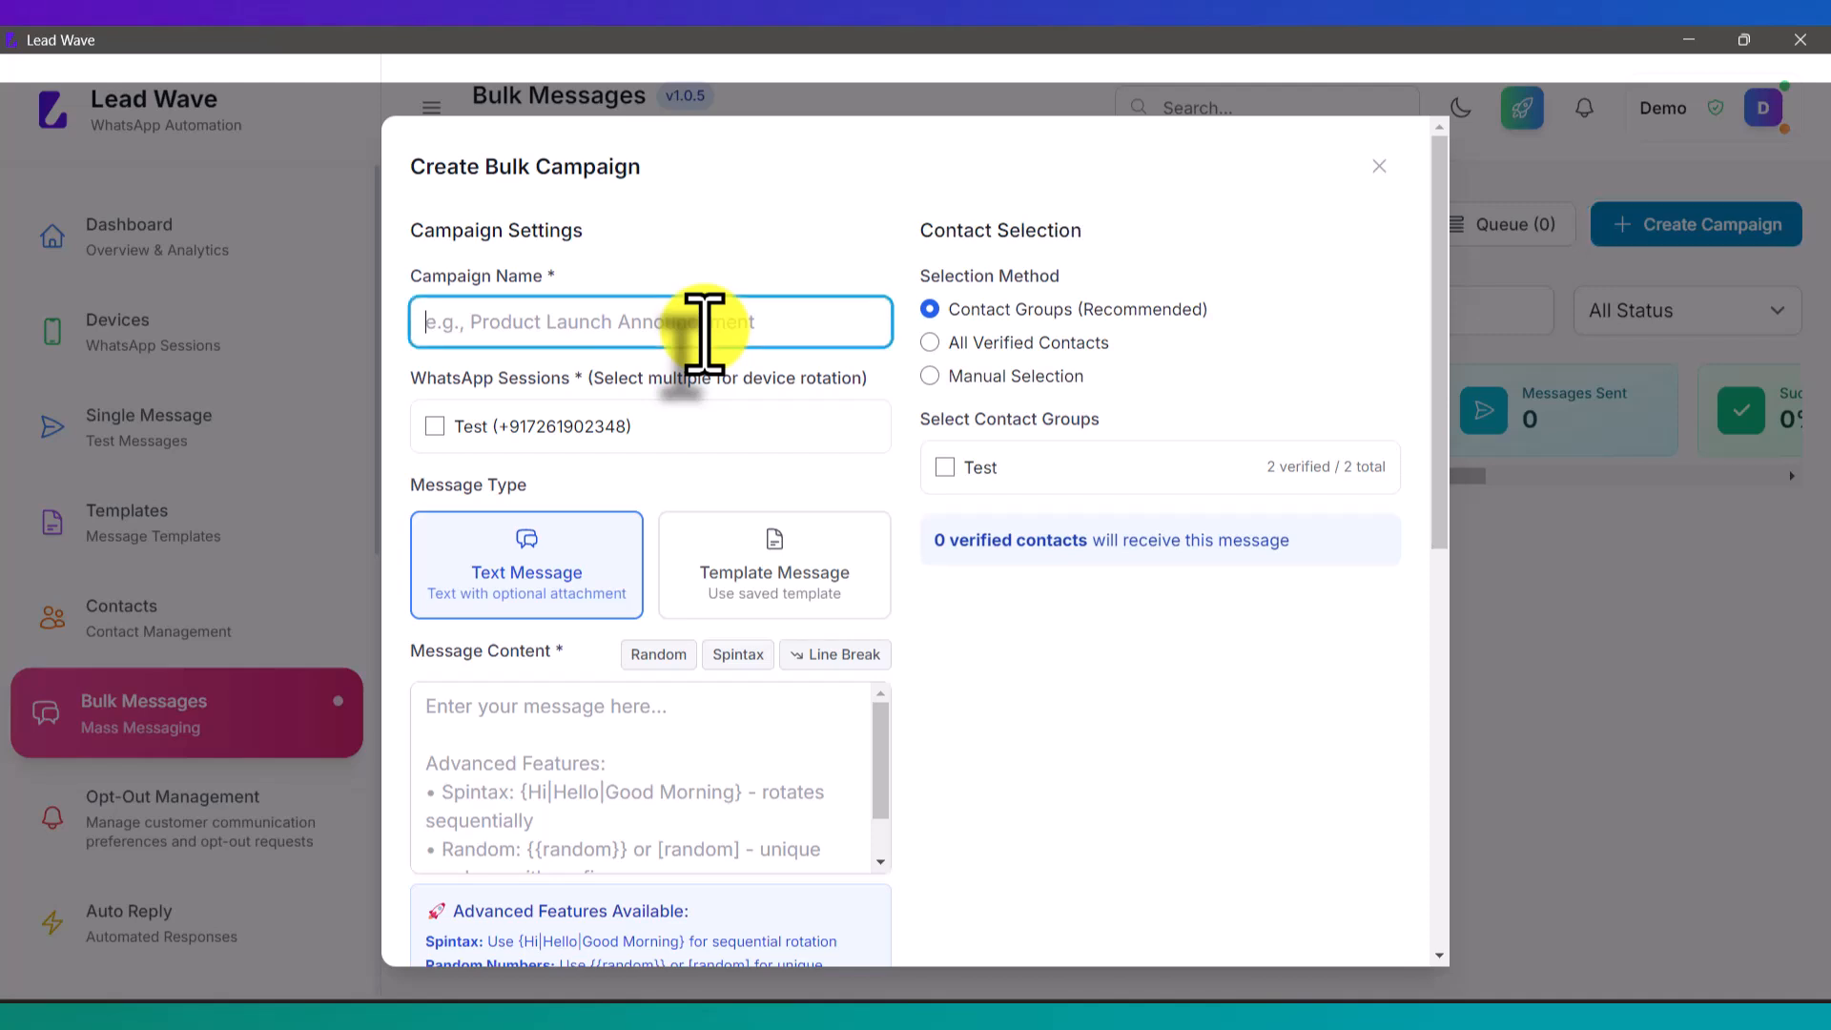
text(Test)
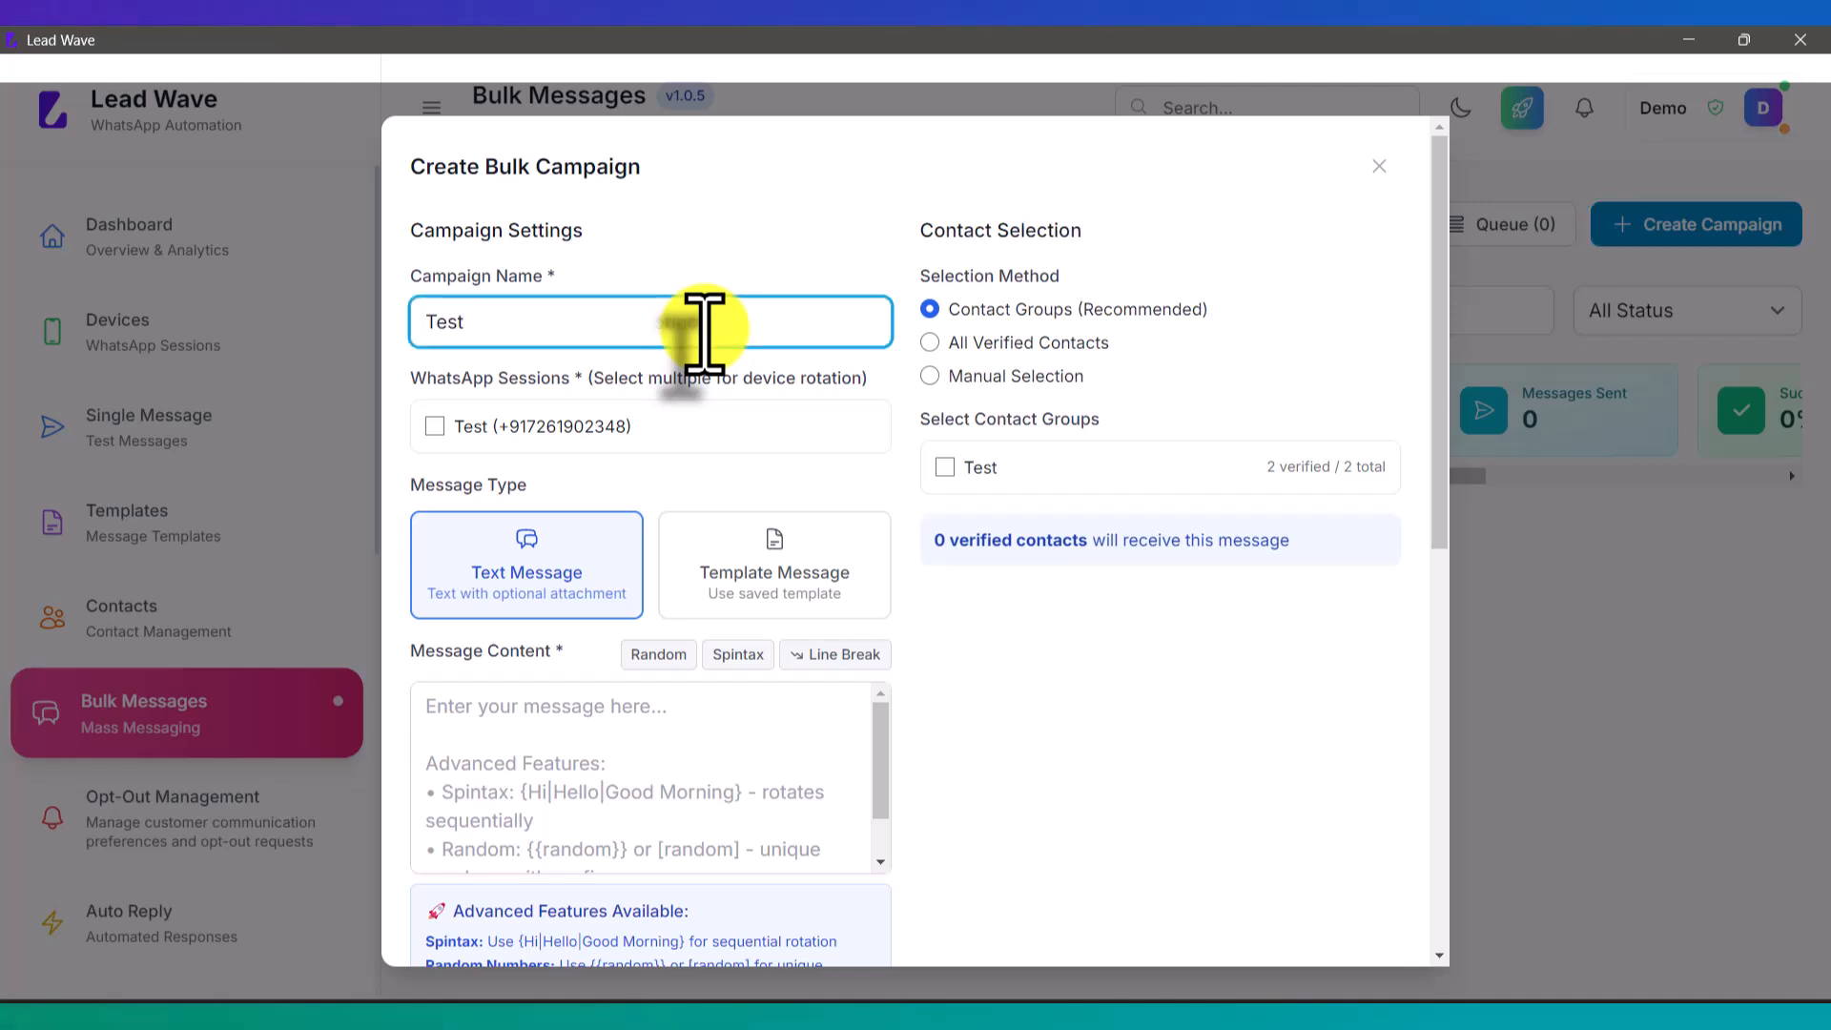
click(522, 424)
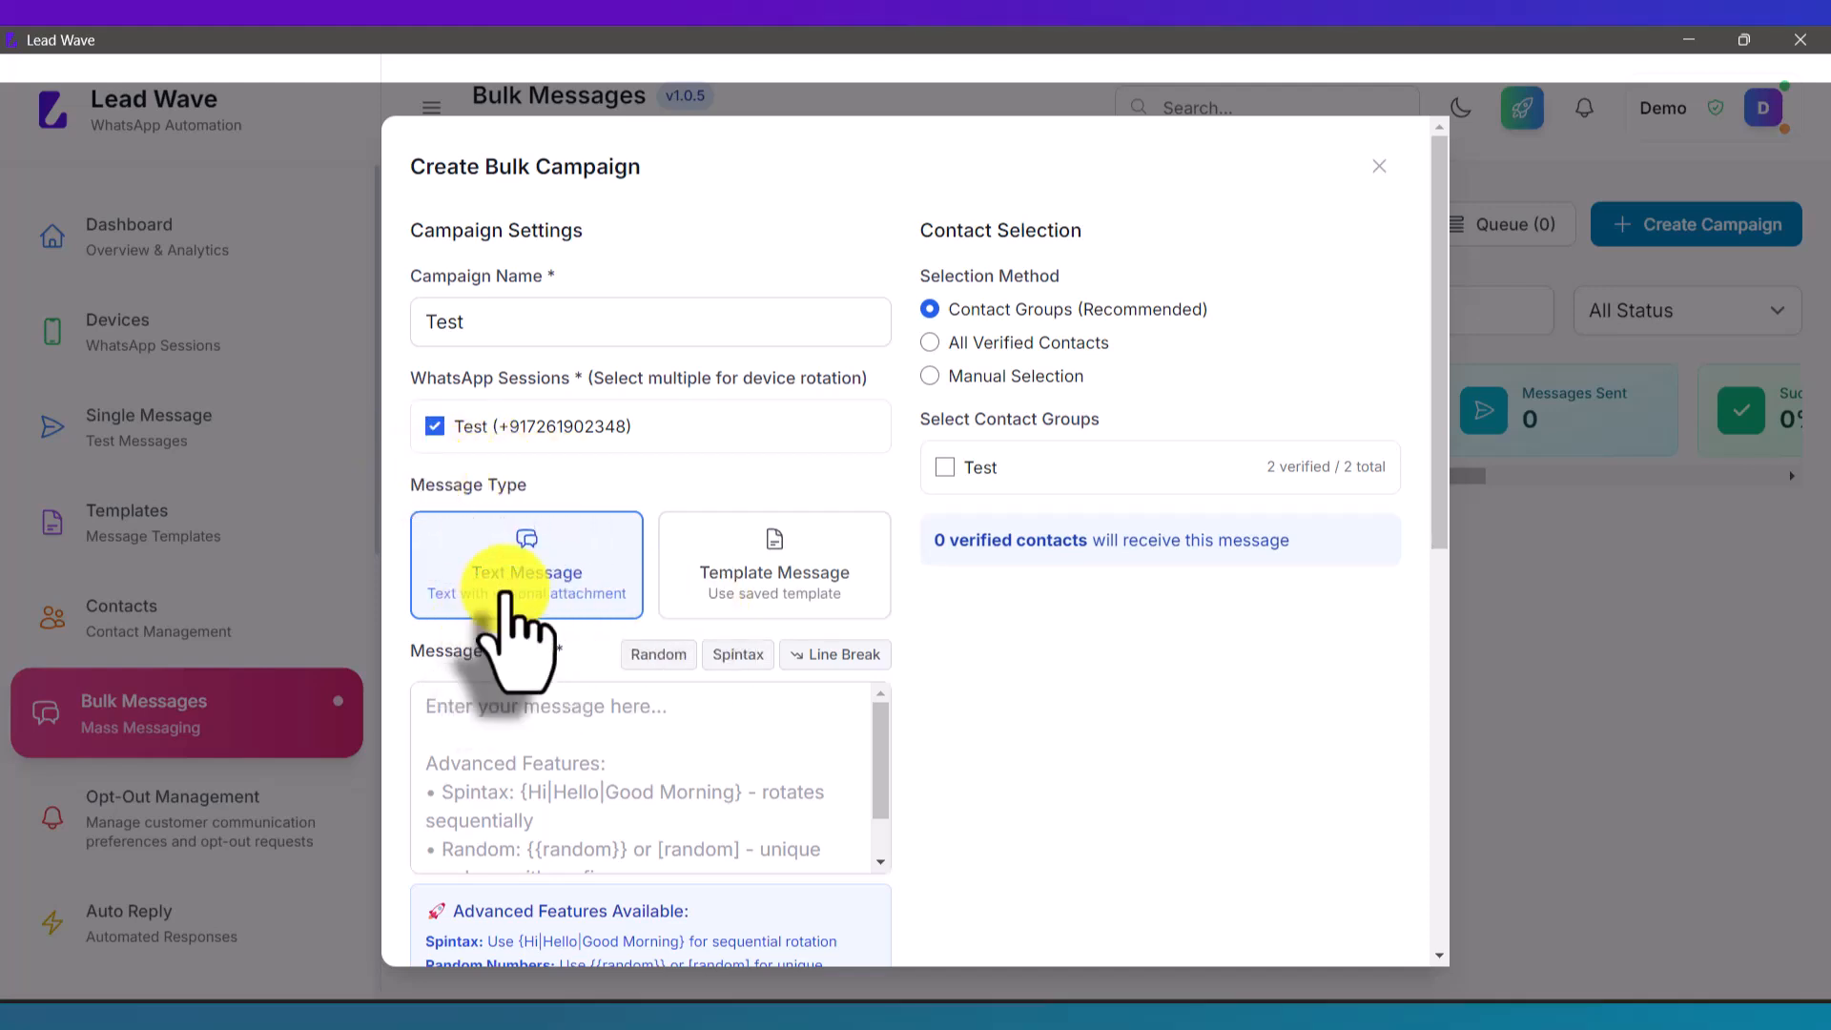
Try a template message with the saved Buttons template and return the message type to Text Message.
click(479, 734)
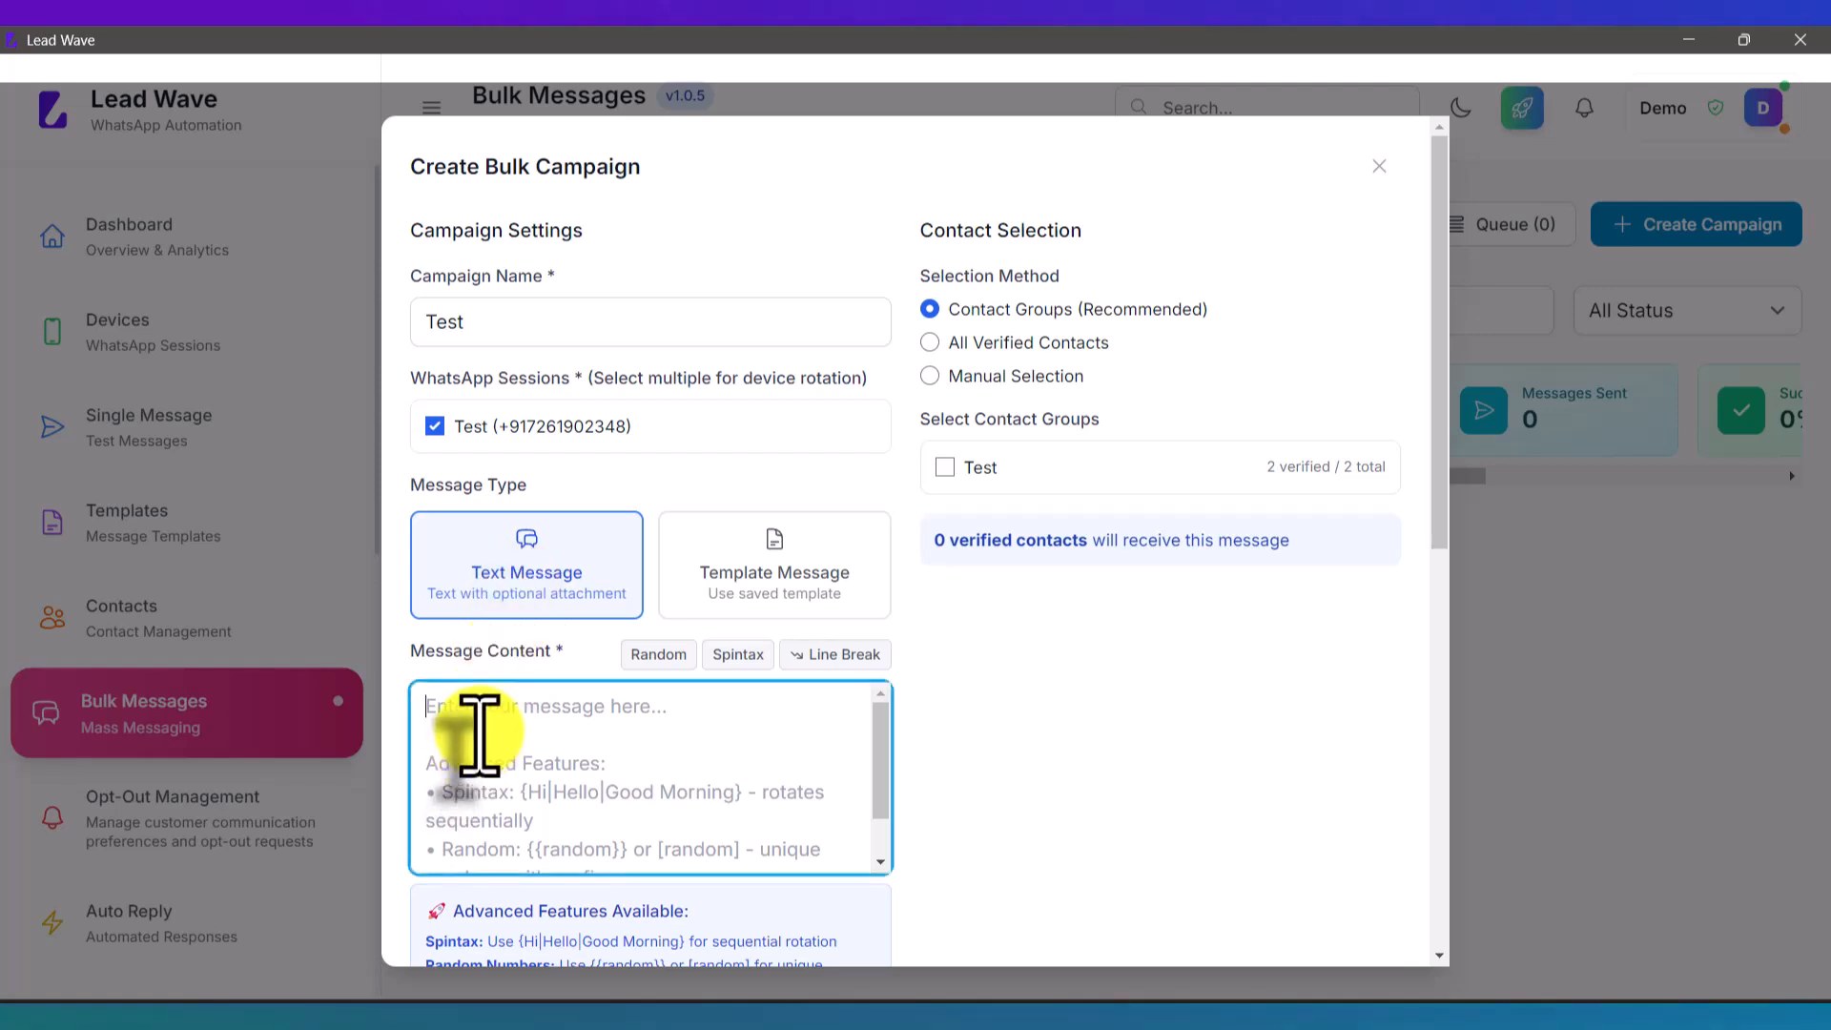
click(768, 591)
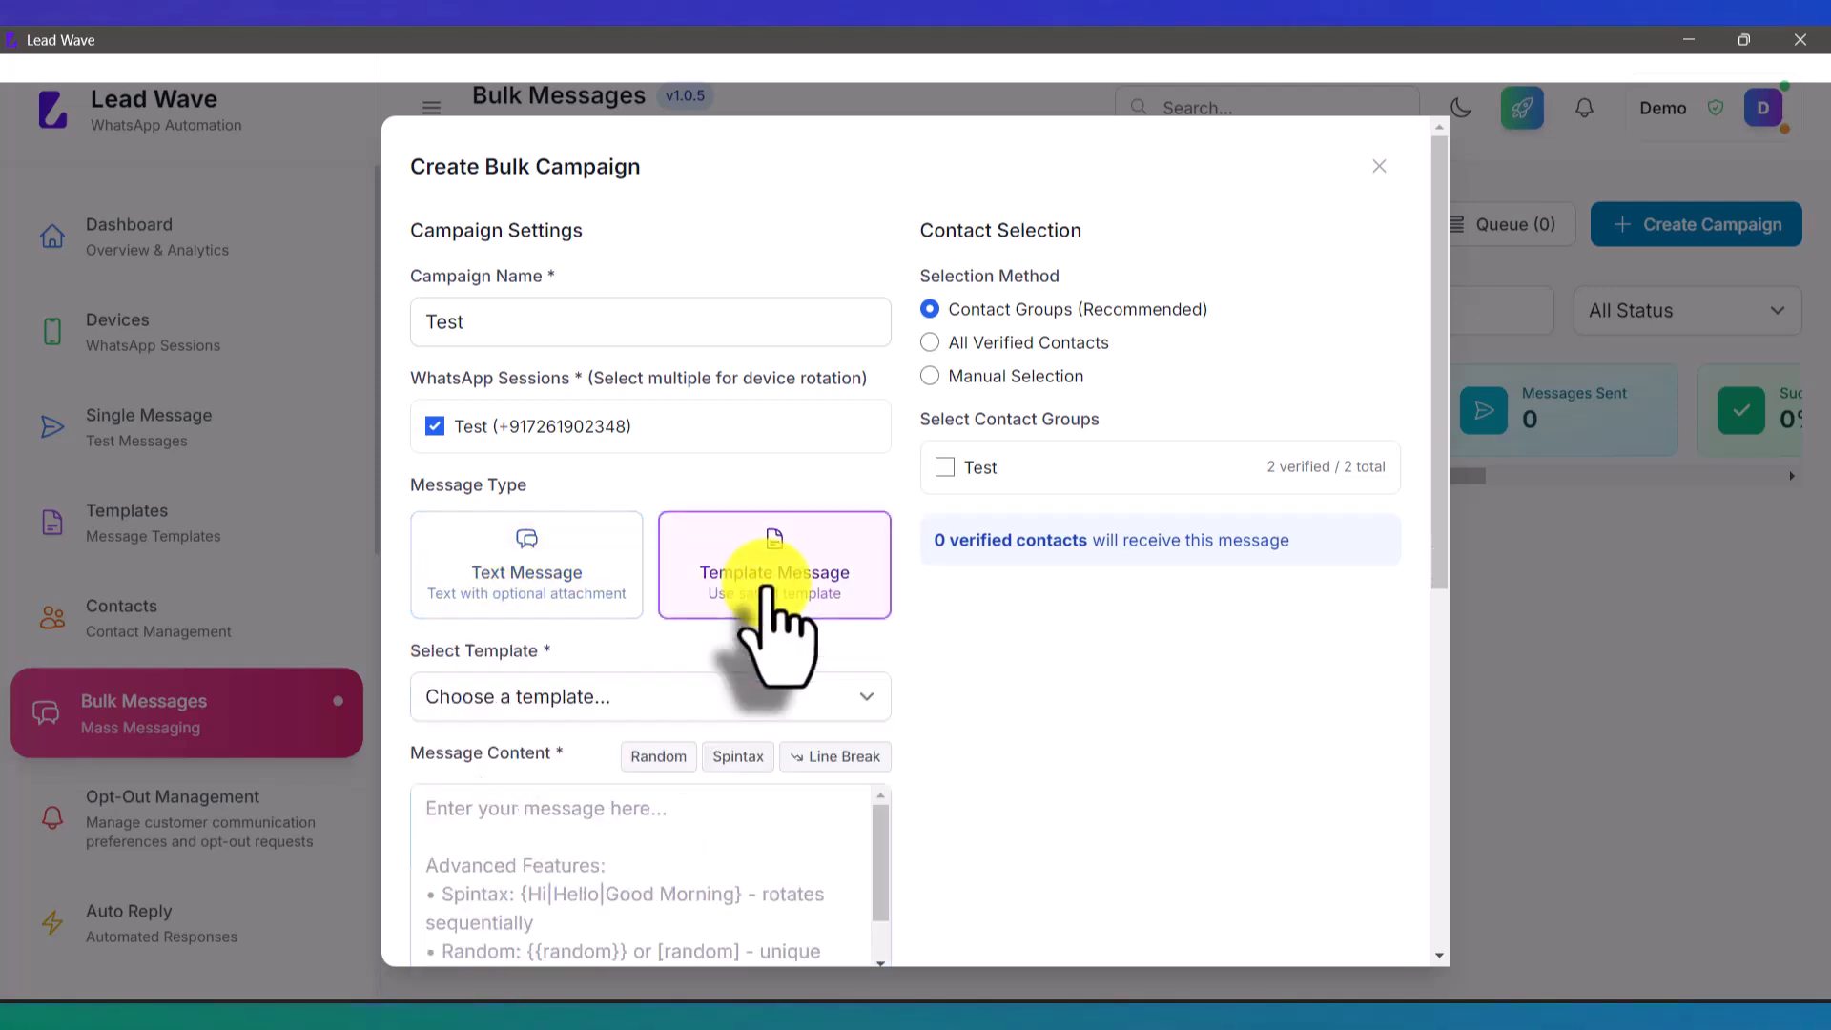
click(546, 696)
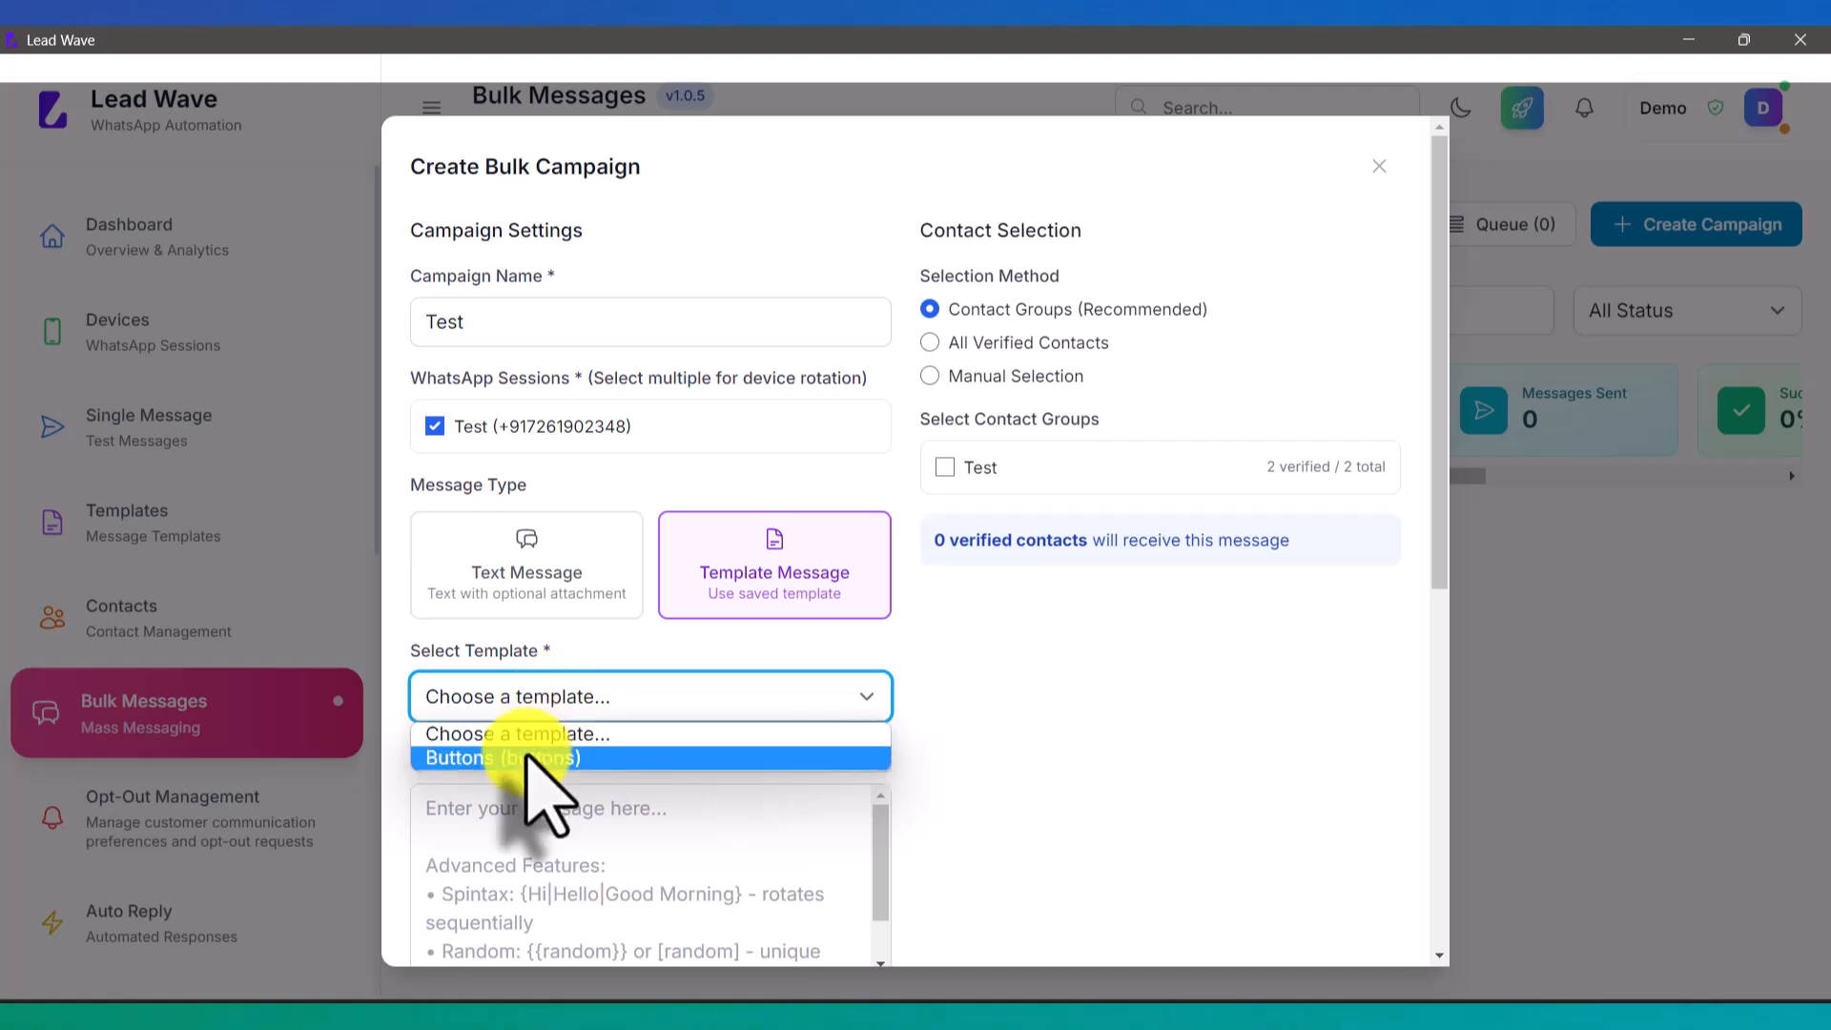
click(545, 757)
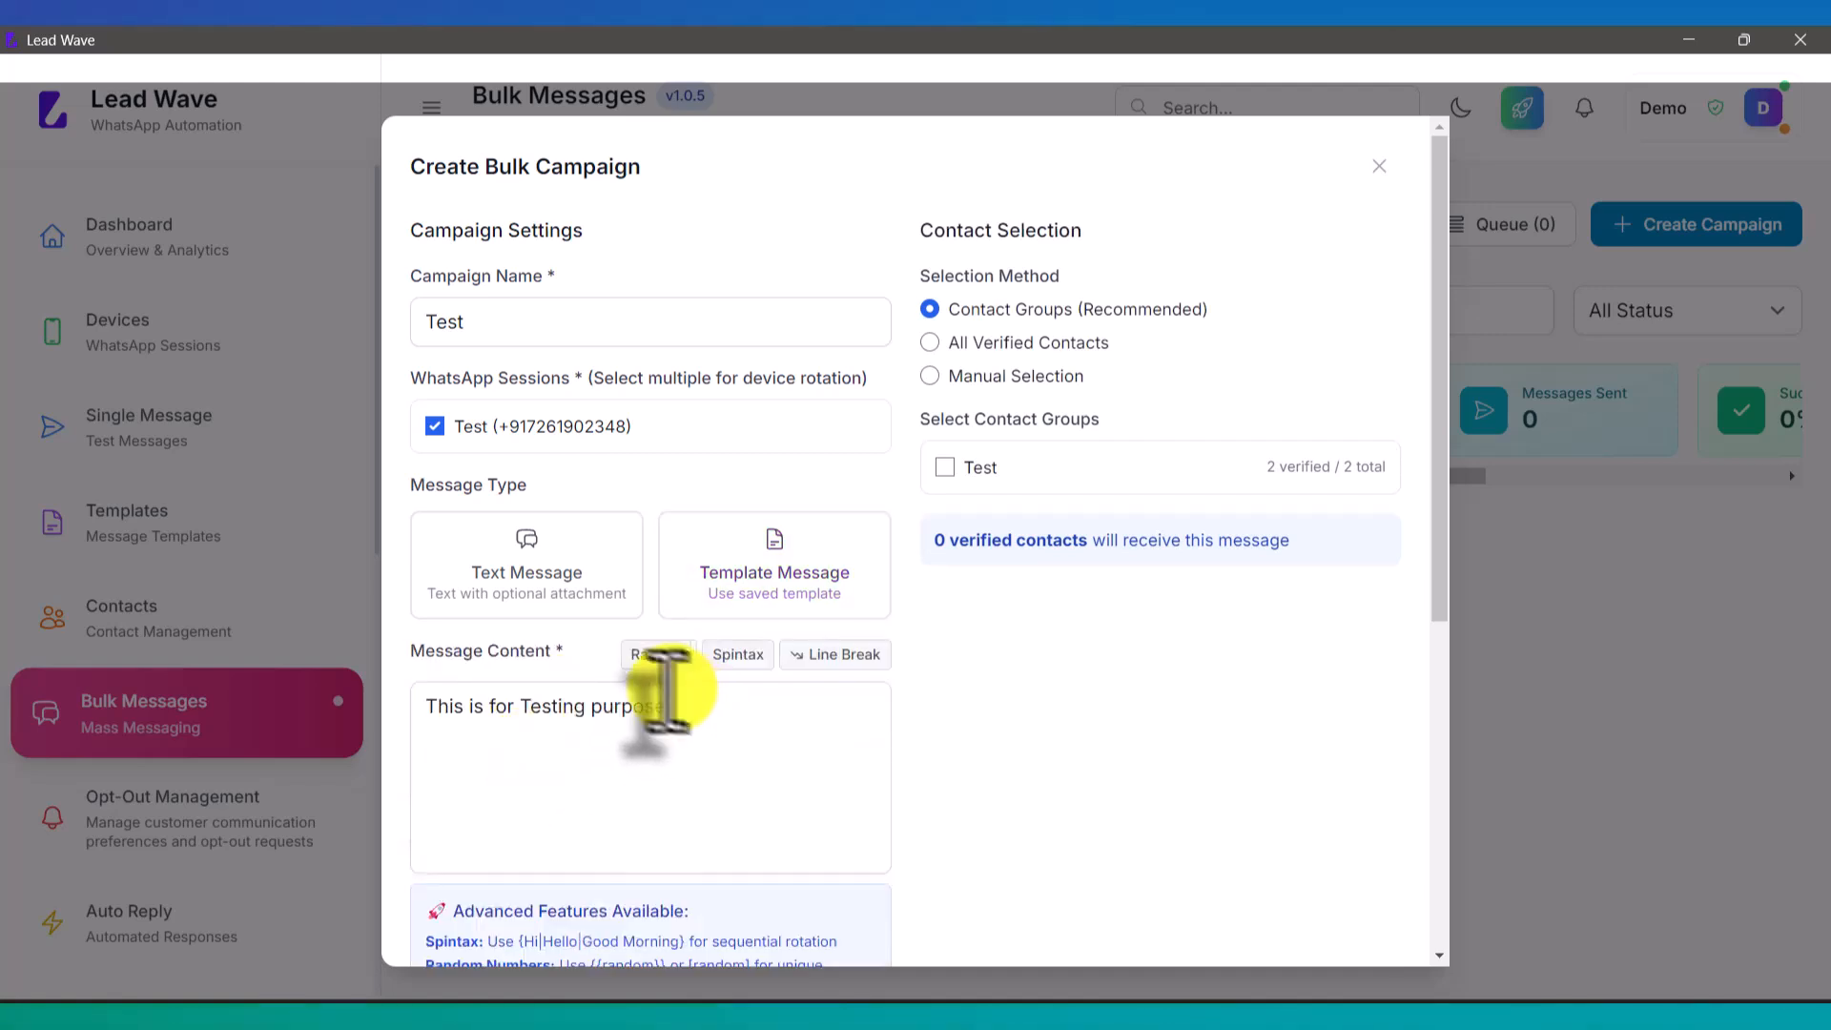
click(524, 586)
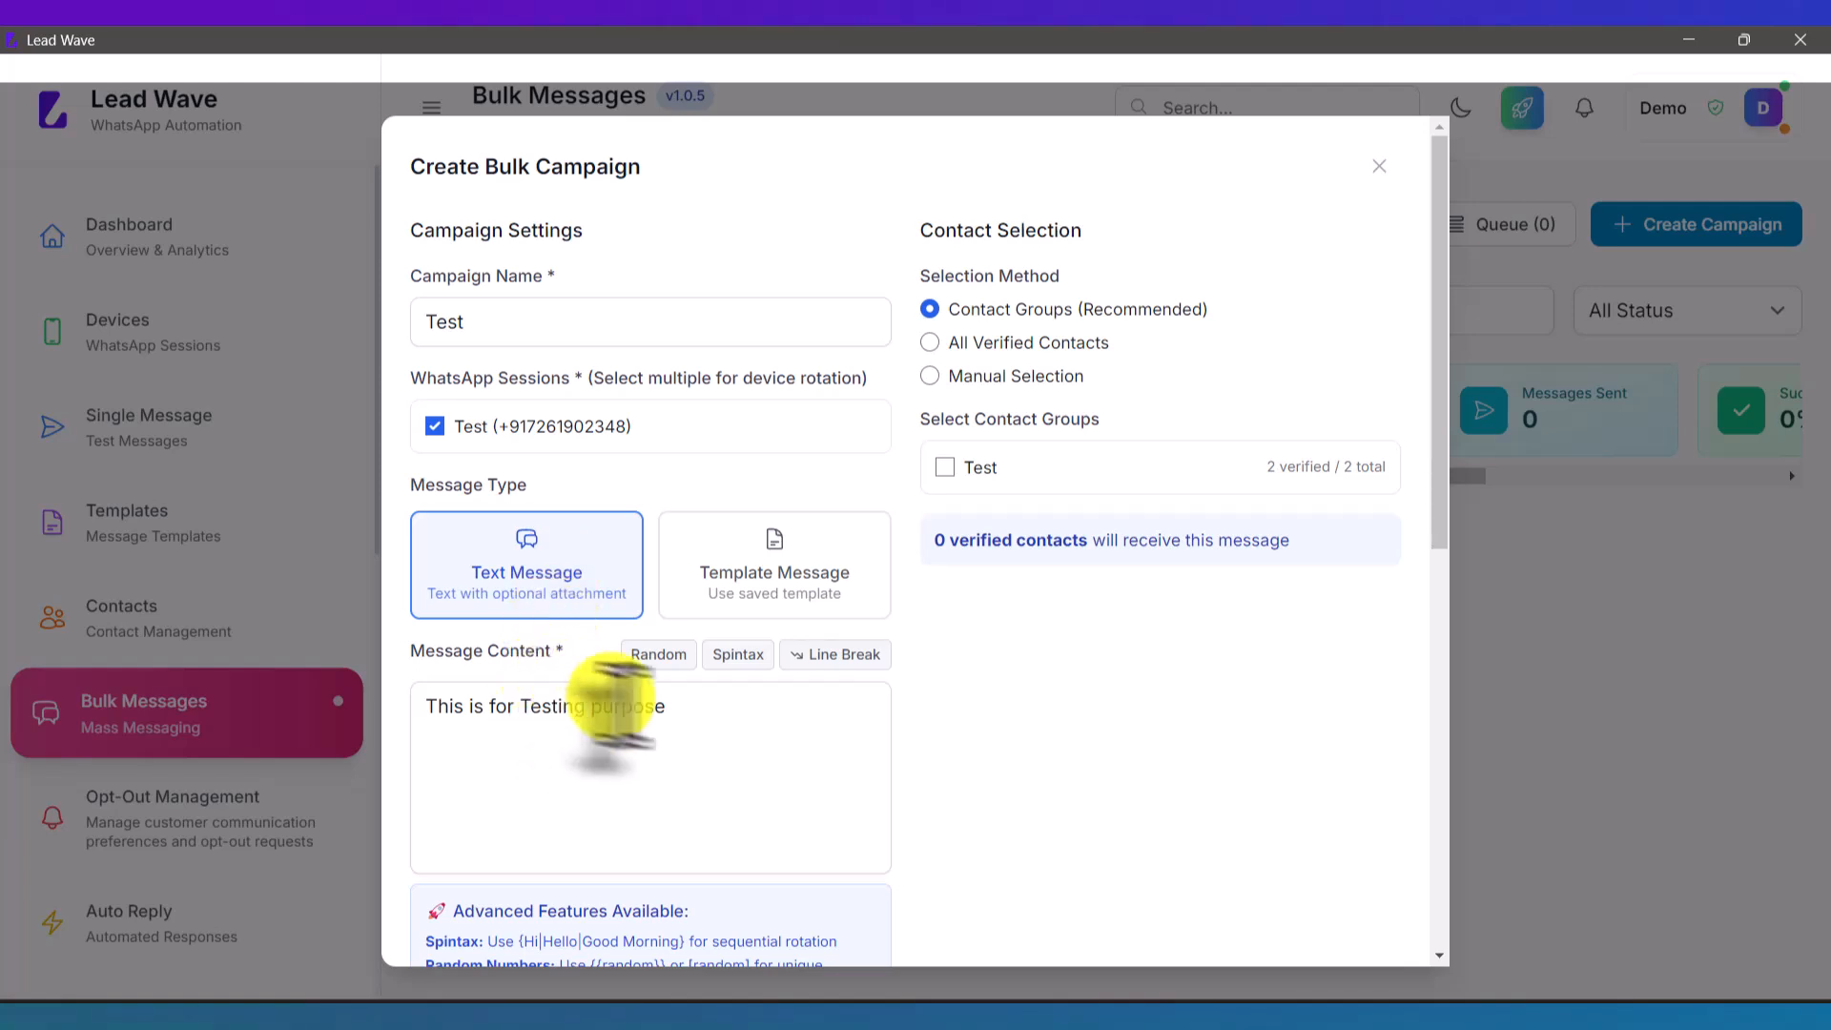
Replace the campaign's message content with "HI this is Test message from lead wave".
drag(658, 705, 410, 706)
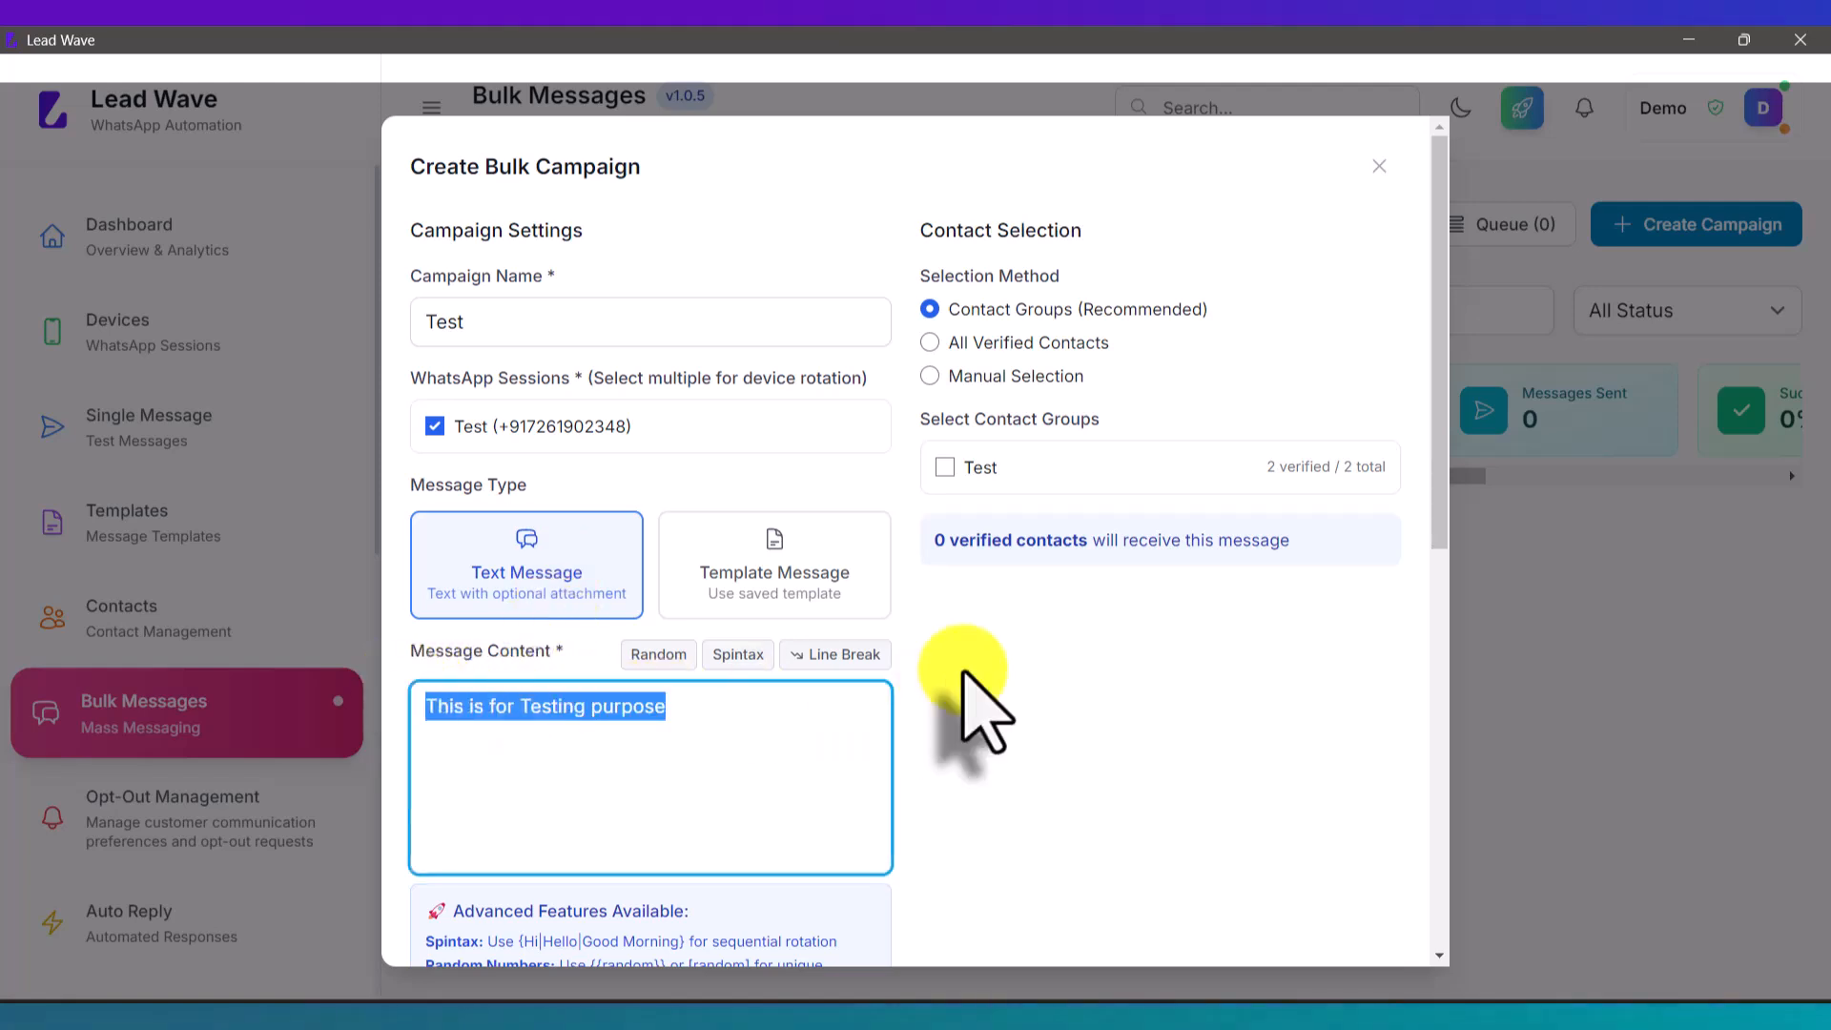
text(HI)
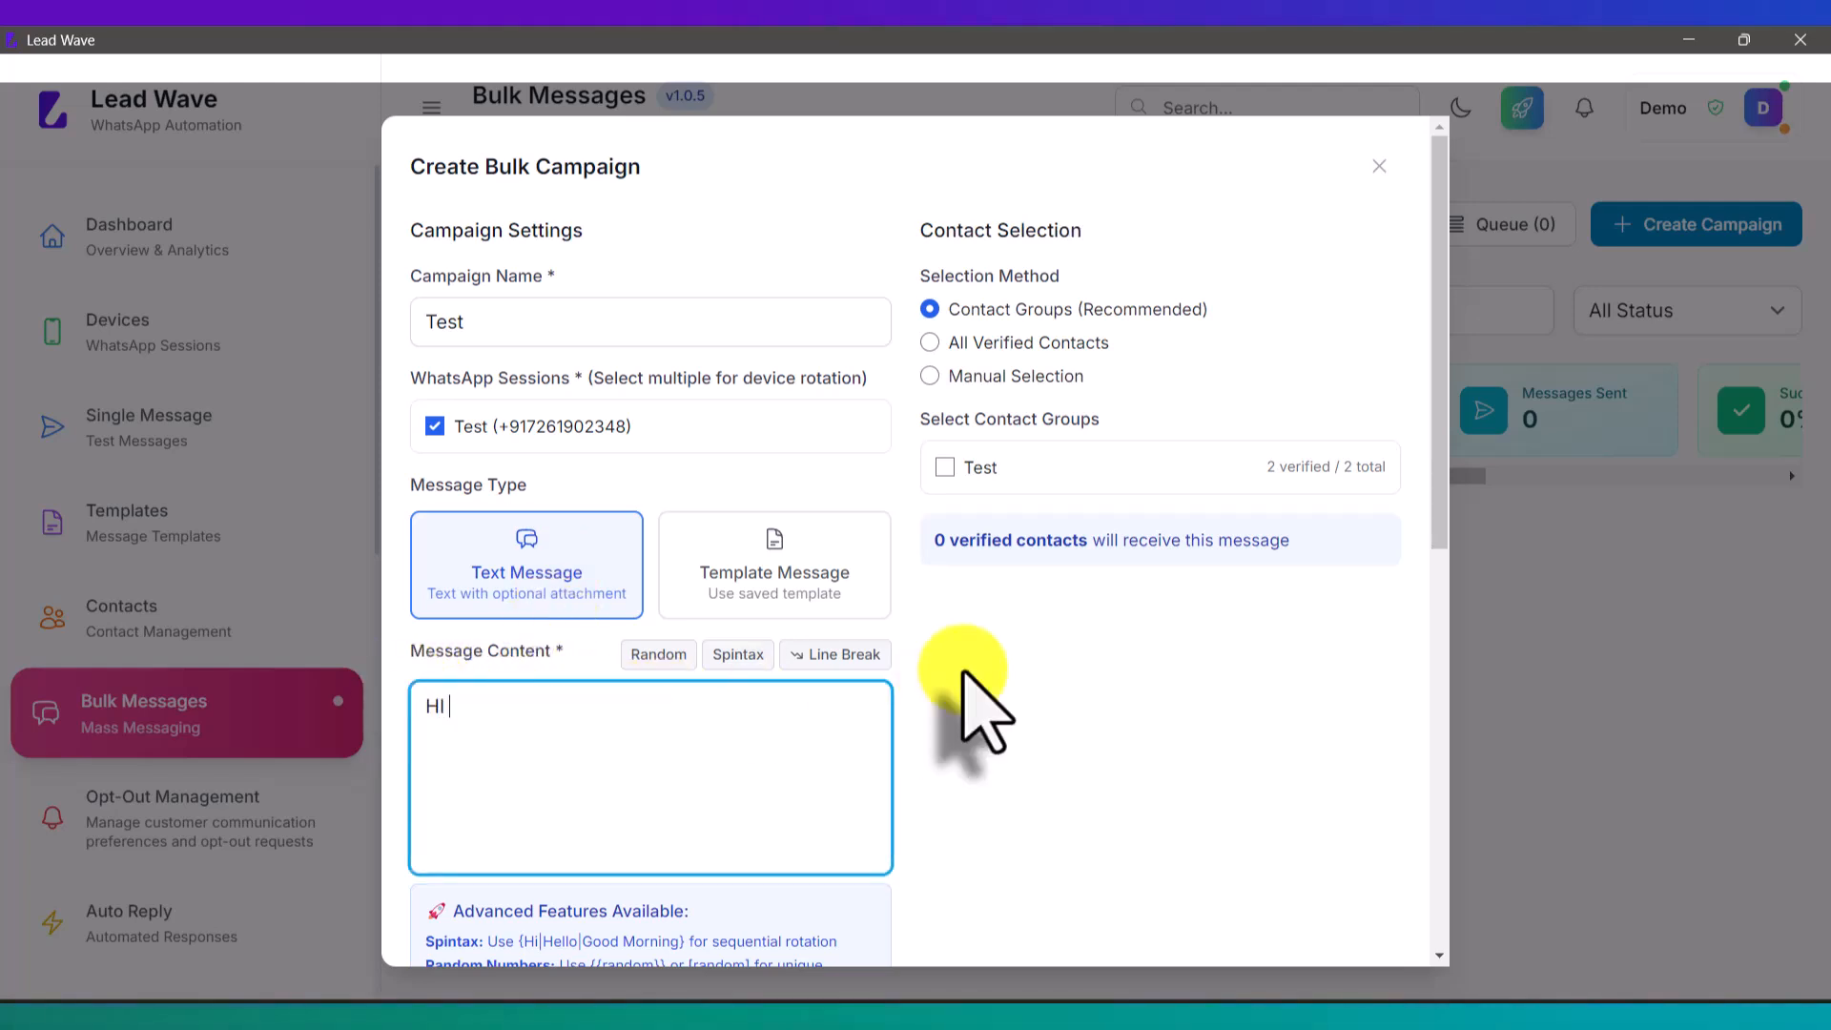
text( this is Test message from lead wave)
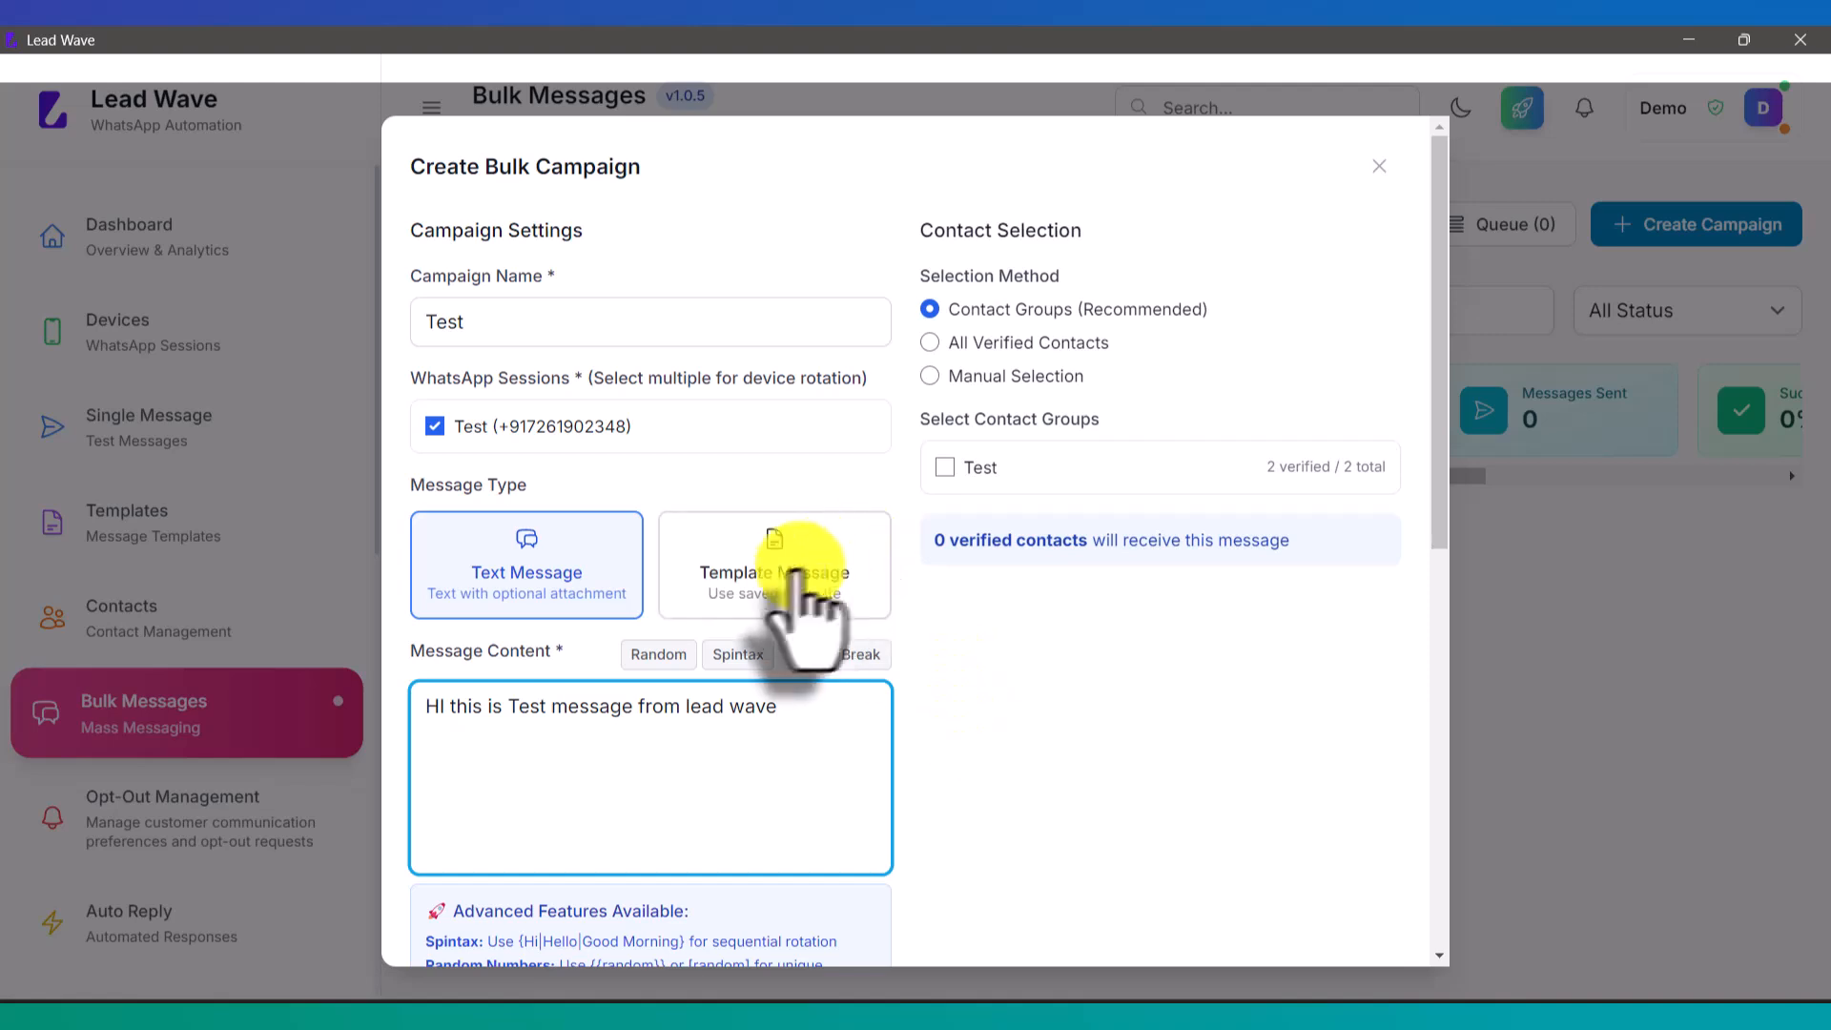
Insert the {{random}} placeholder below the message text and the spintax {Hello|Hi|Good Morning} after "HI".
scroll(797, 614, down, 1)
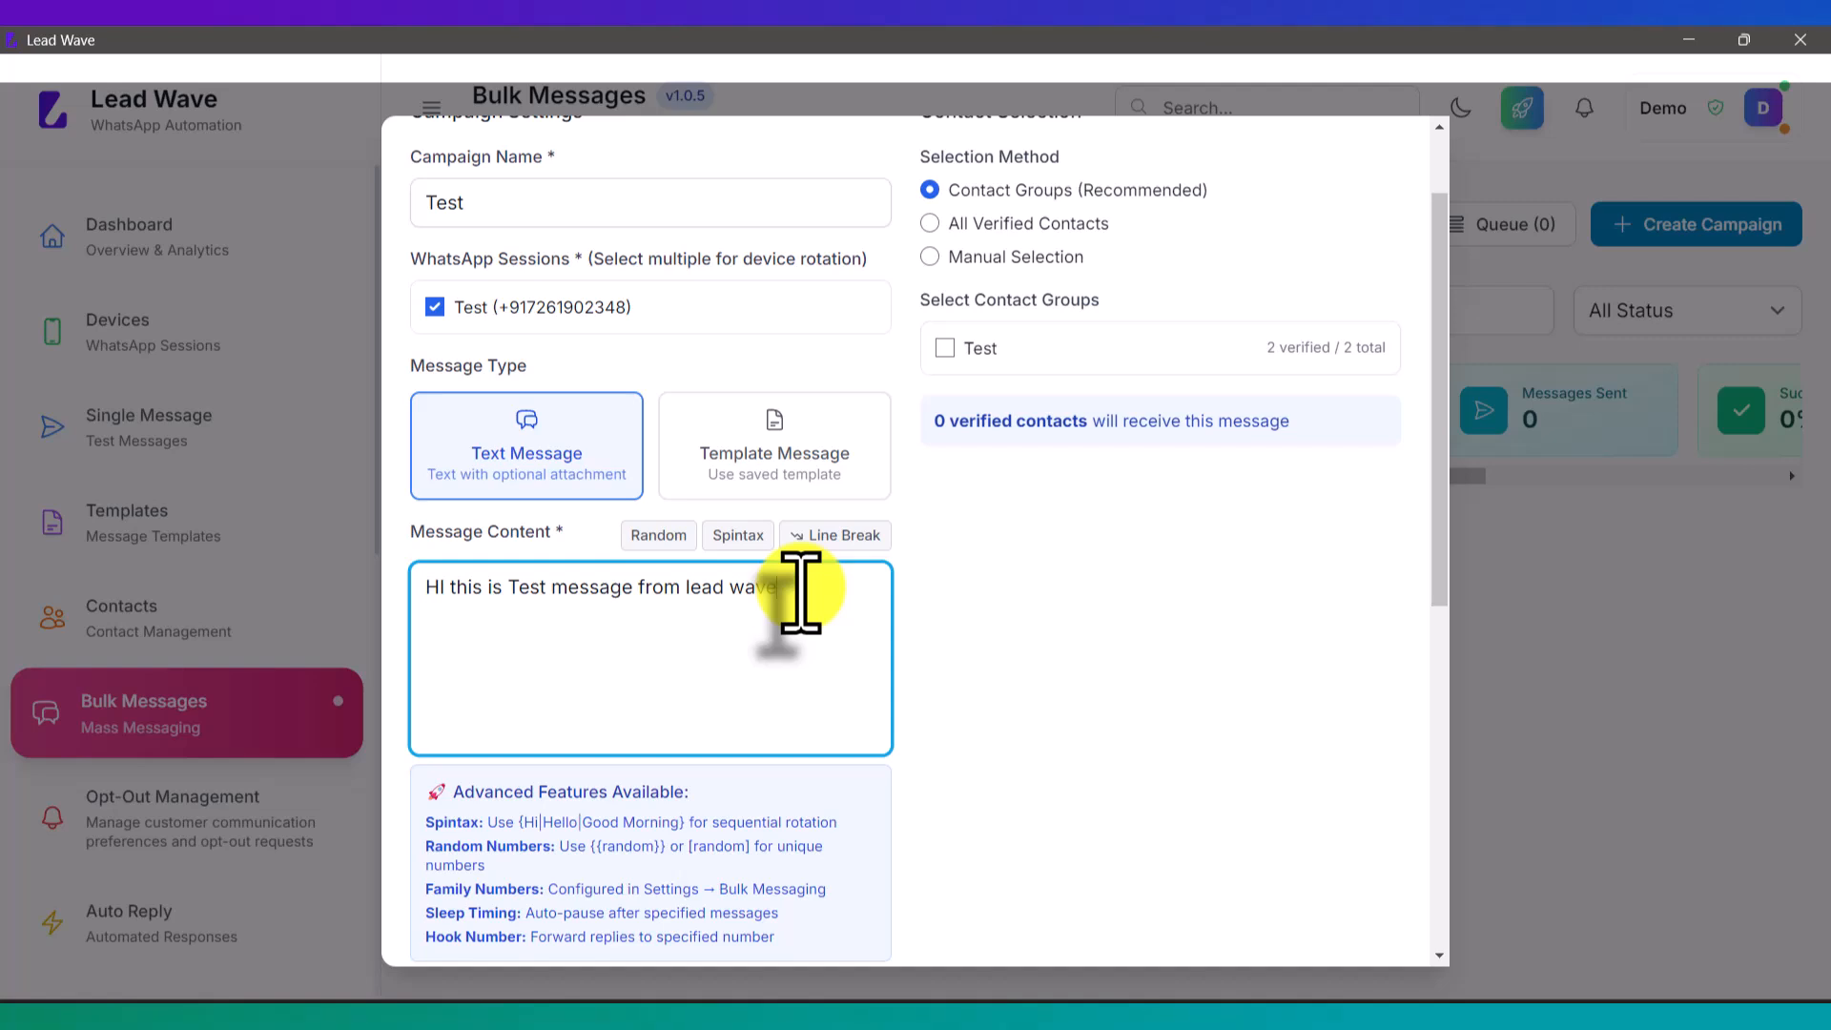
click(652, 540)
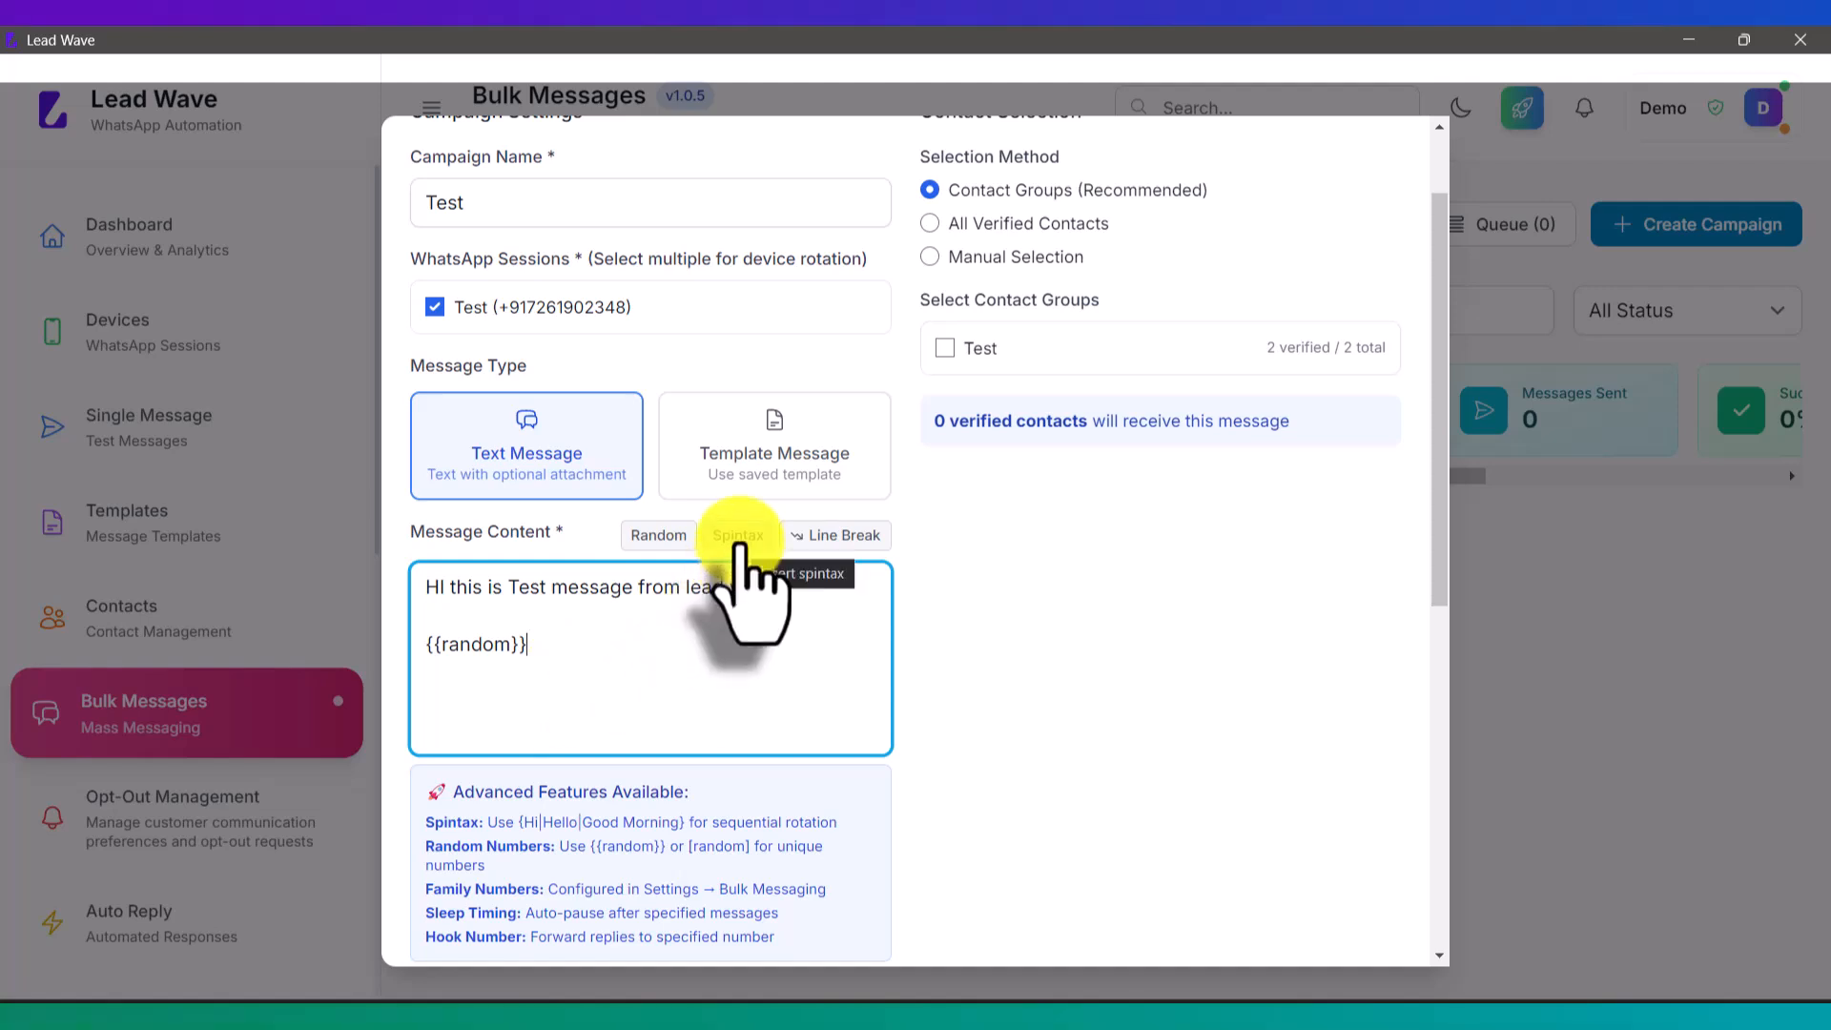
click(427, 588)
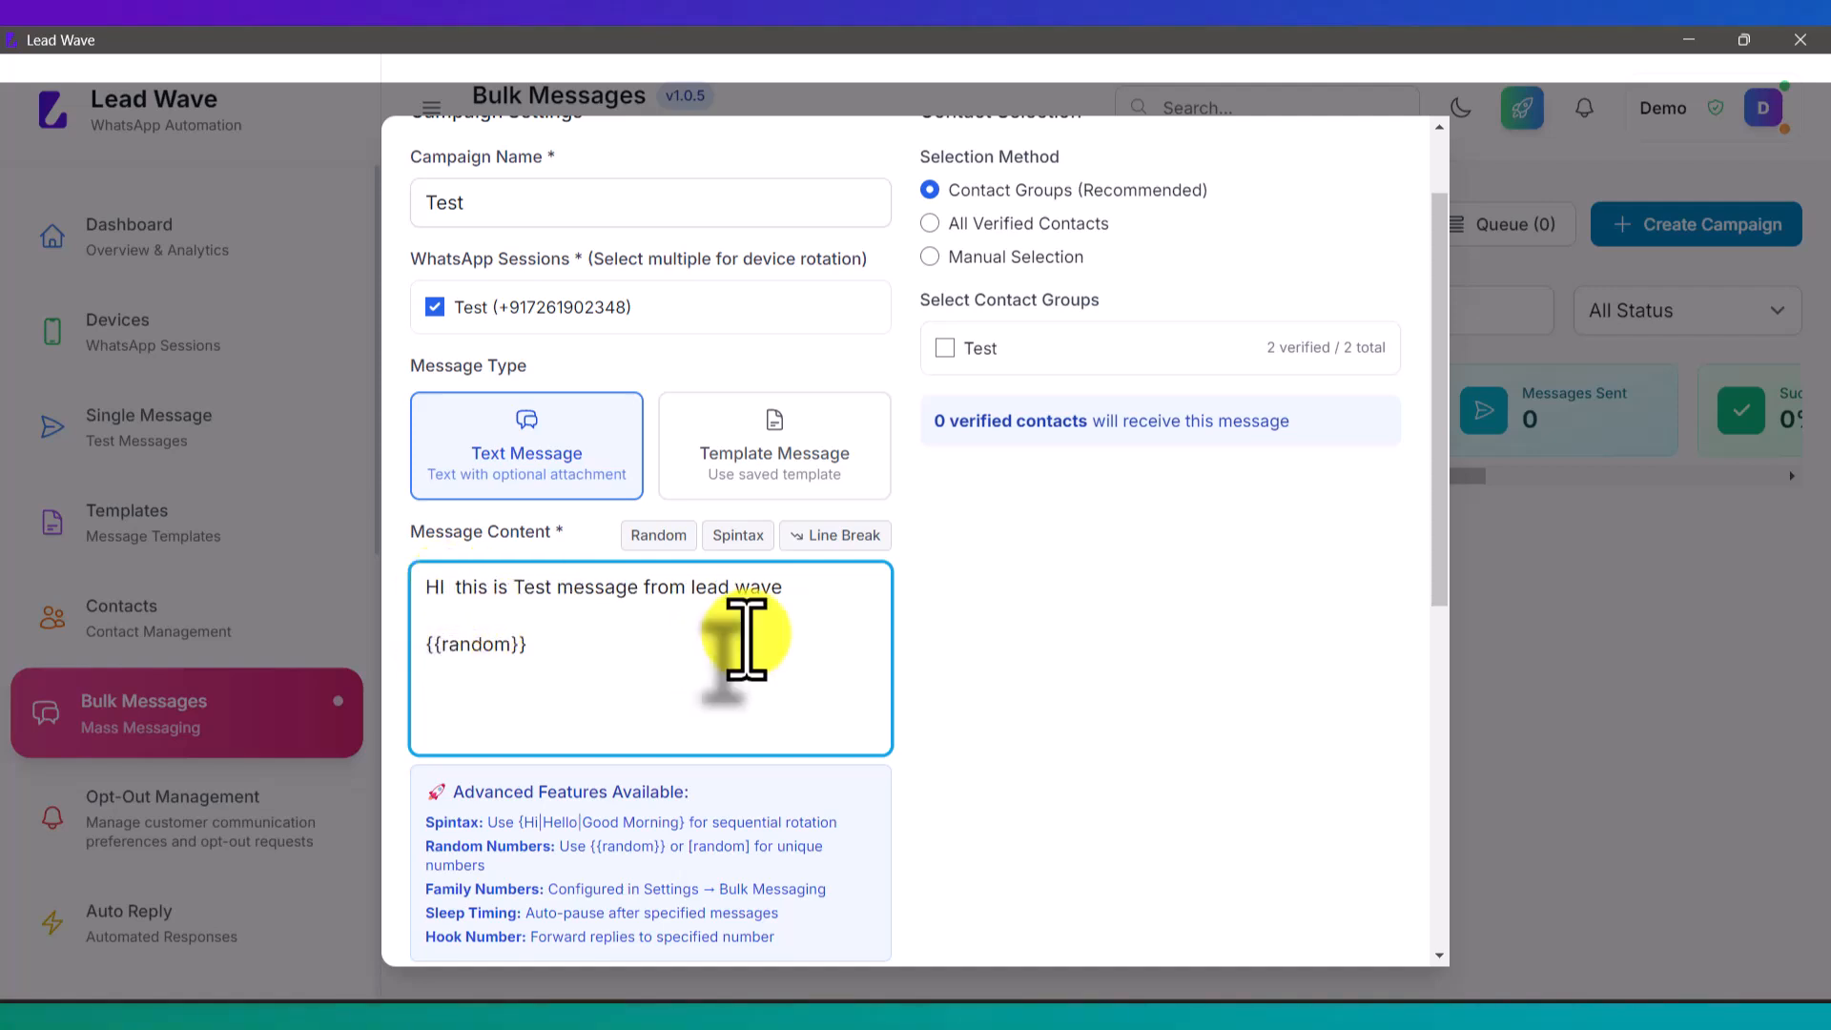
click(738, 535)
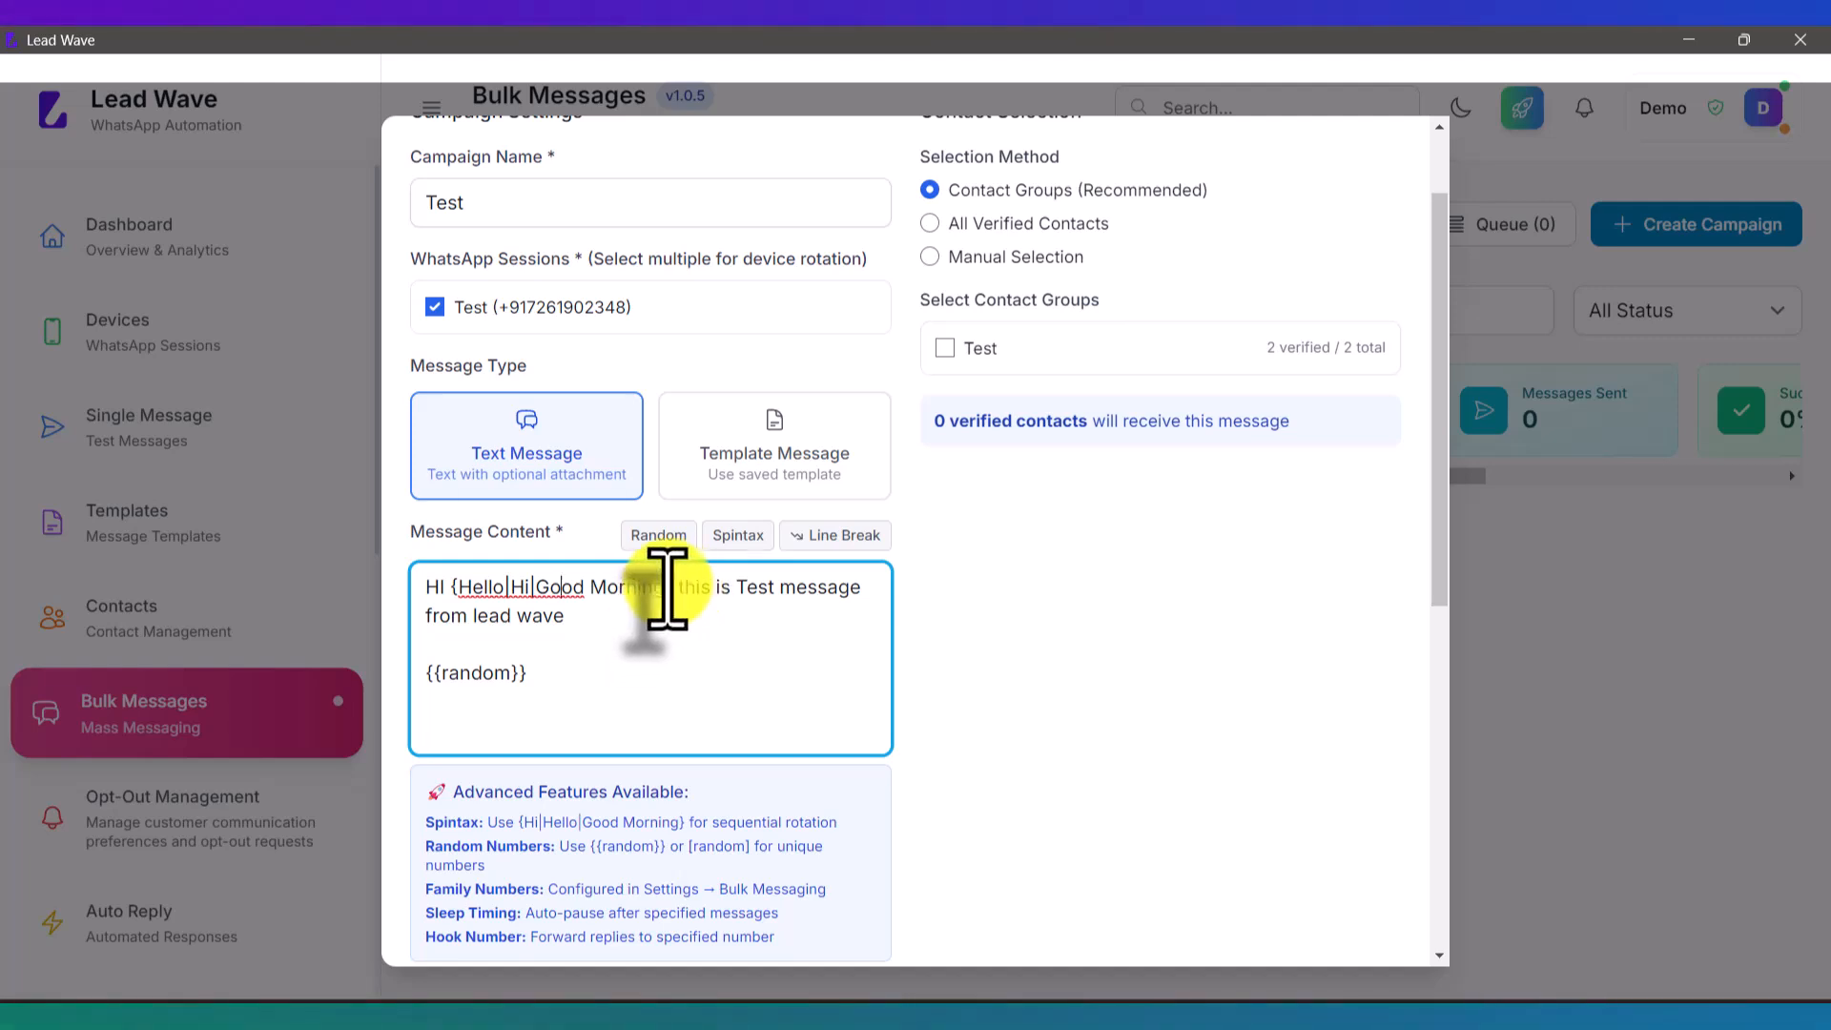
Try out the recipient selection methods: the Test contact group, All Verified Contacts and Manual Selection.
click(987, 348)
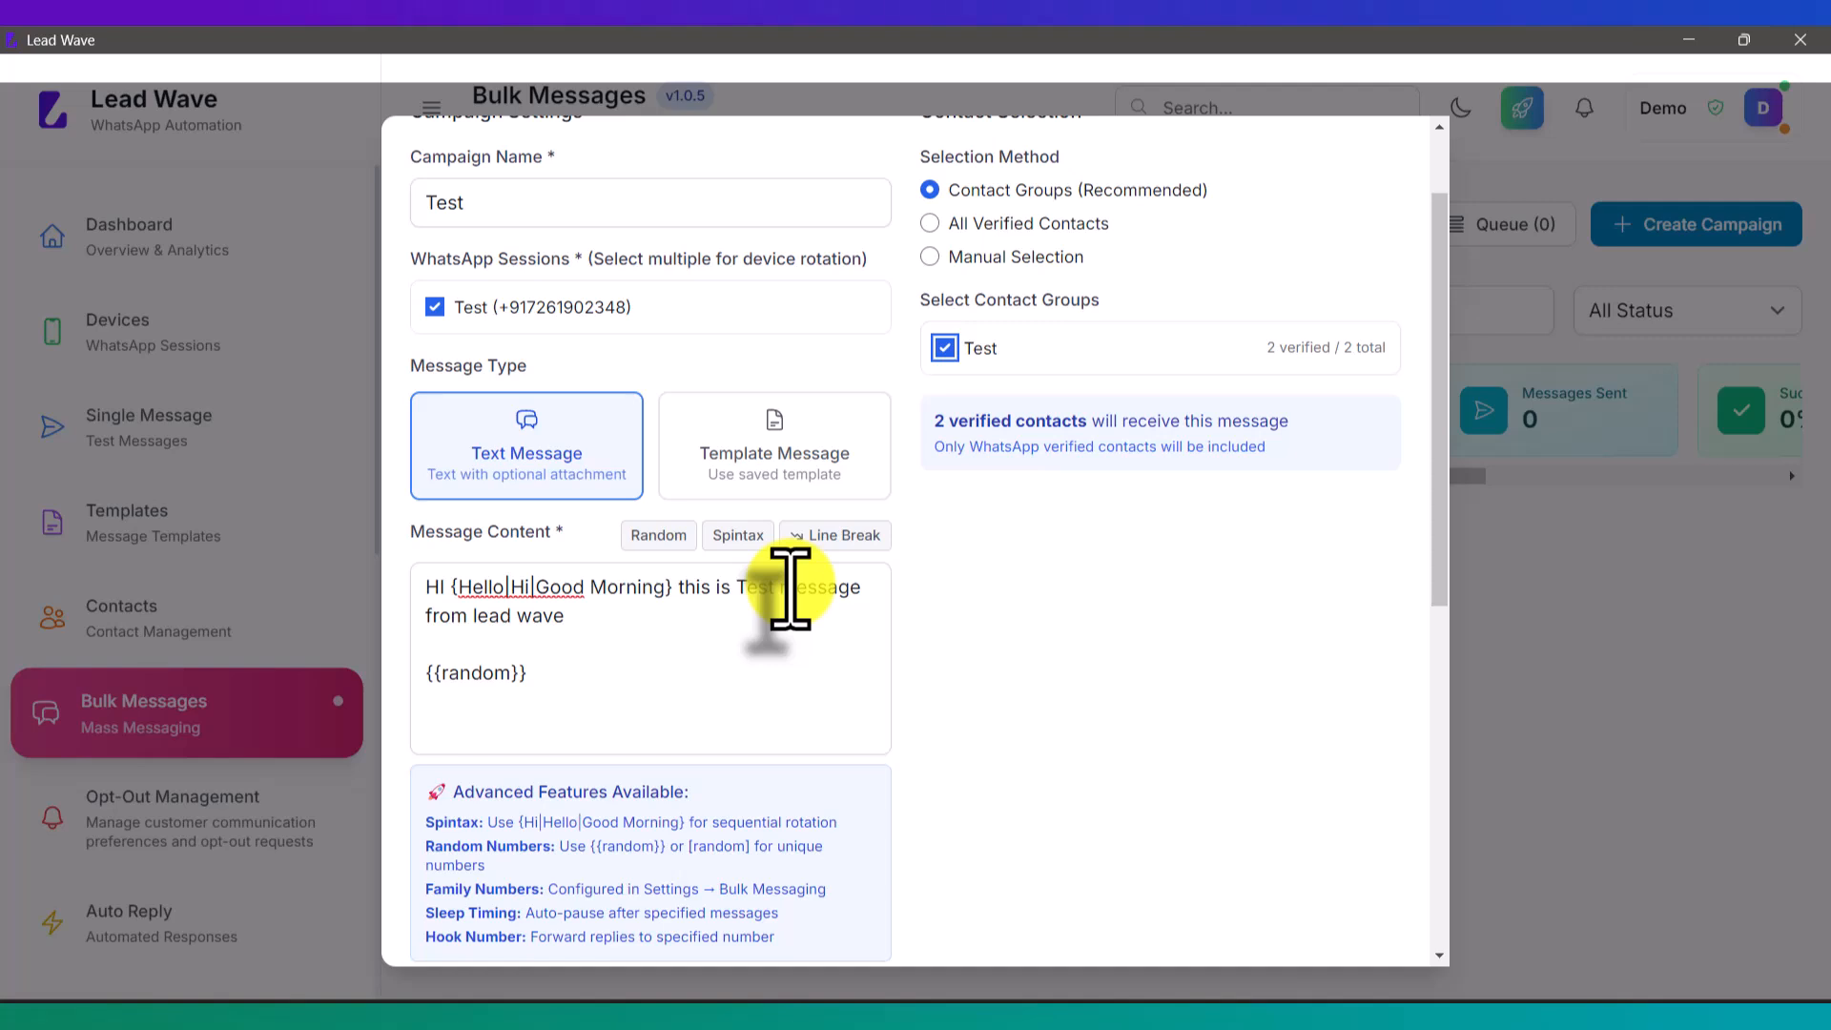
scroll(993, 613, up, 2)
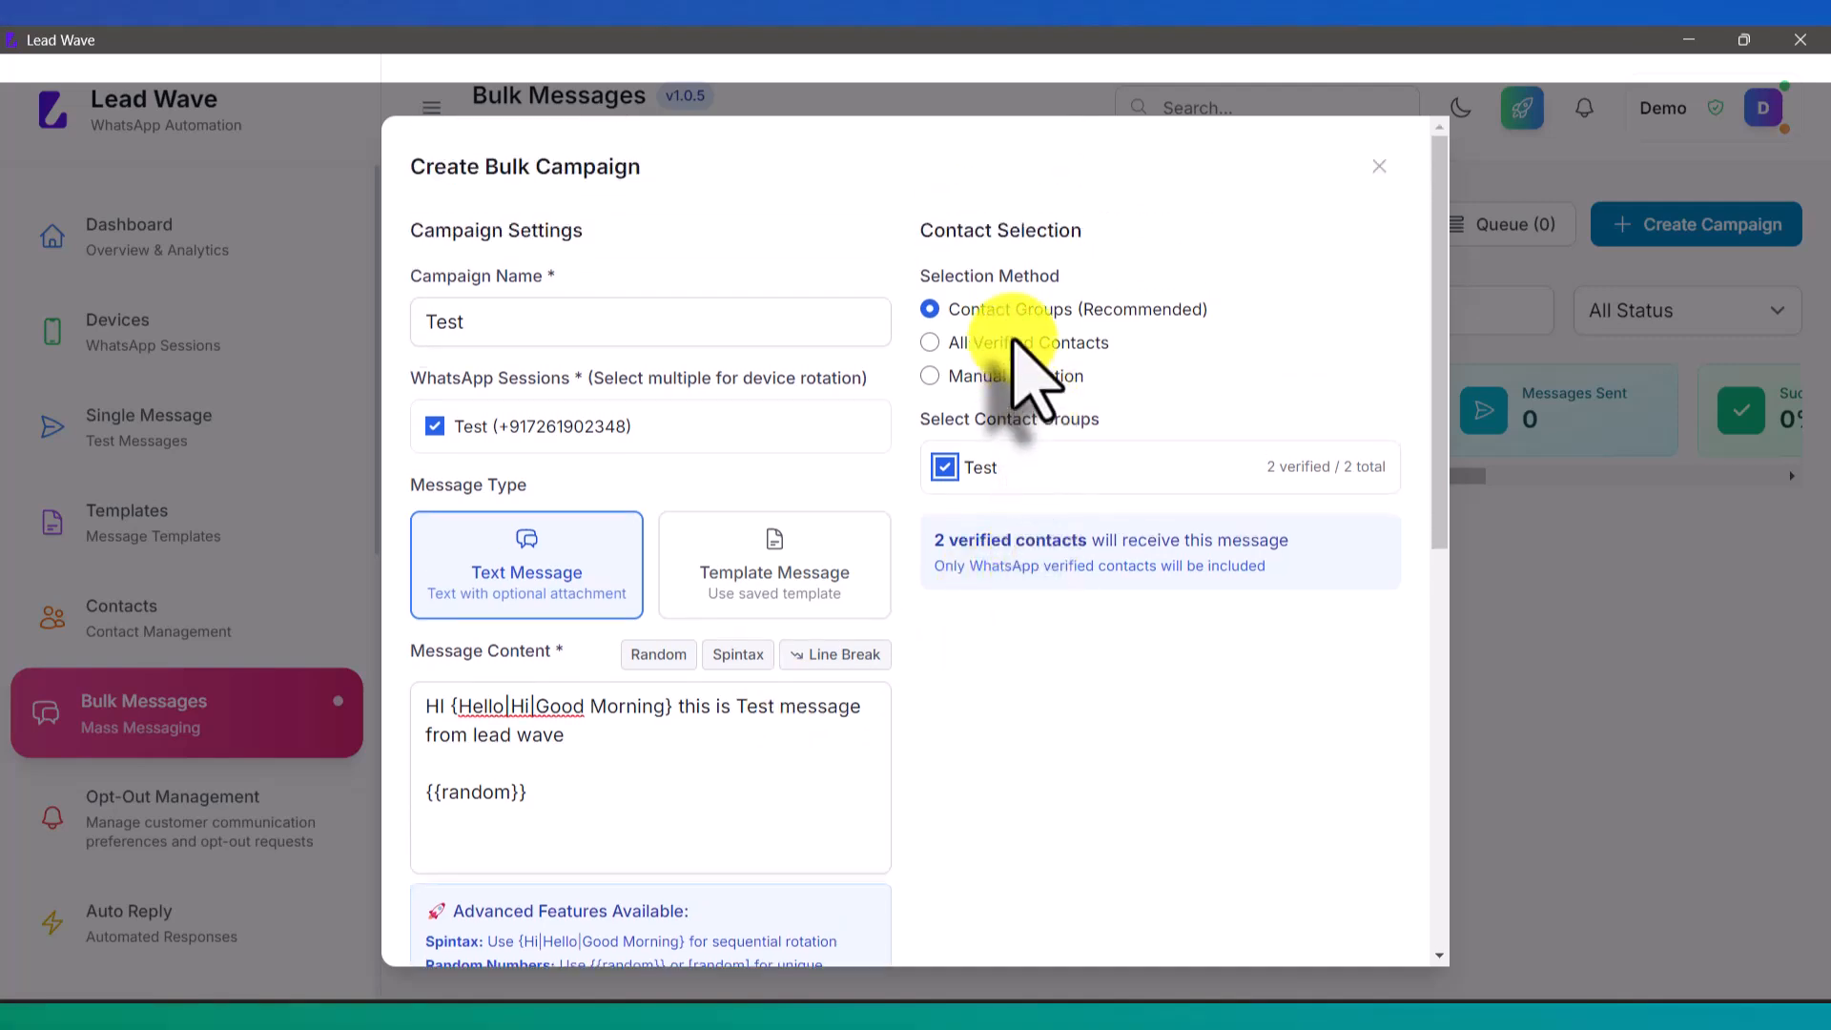
click(944, 466)
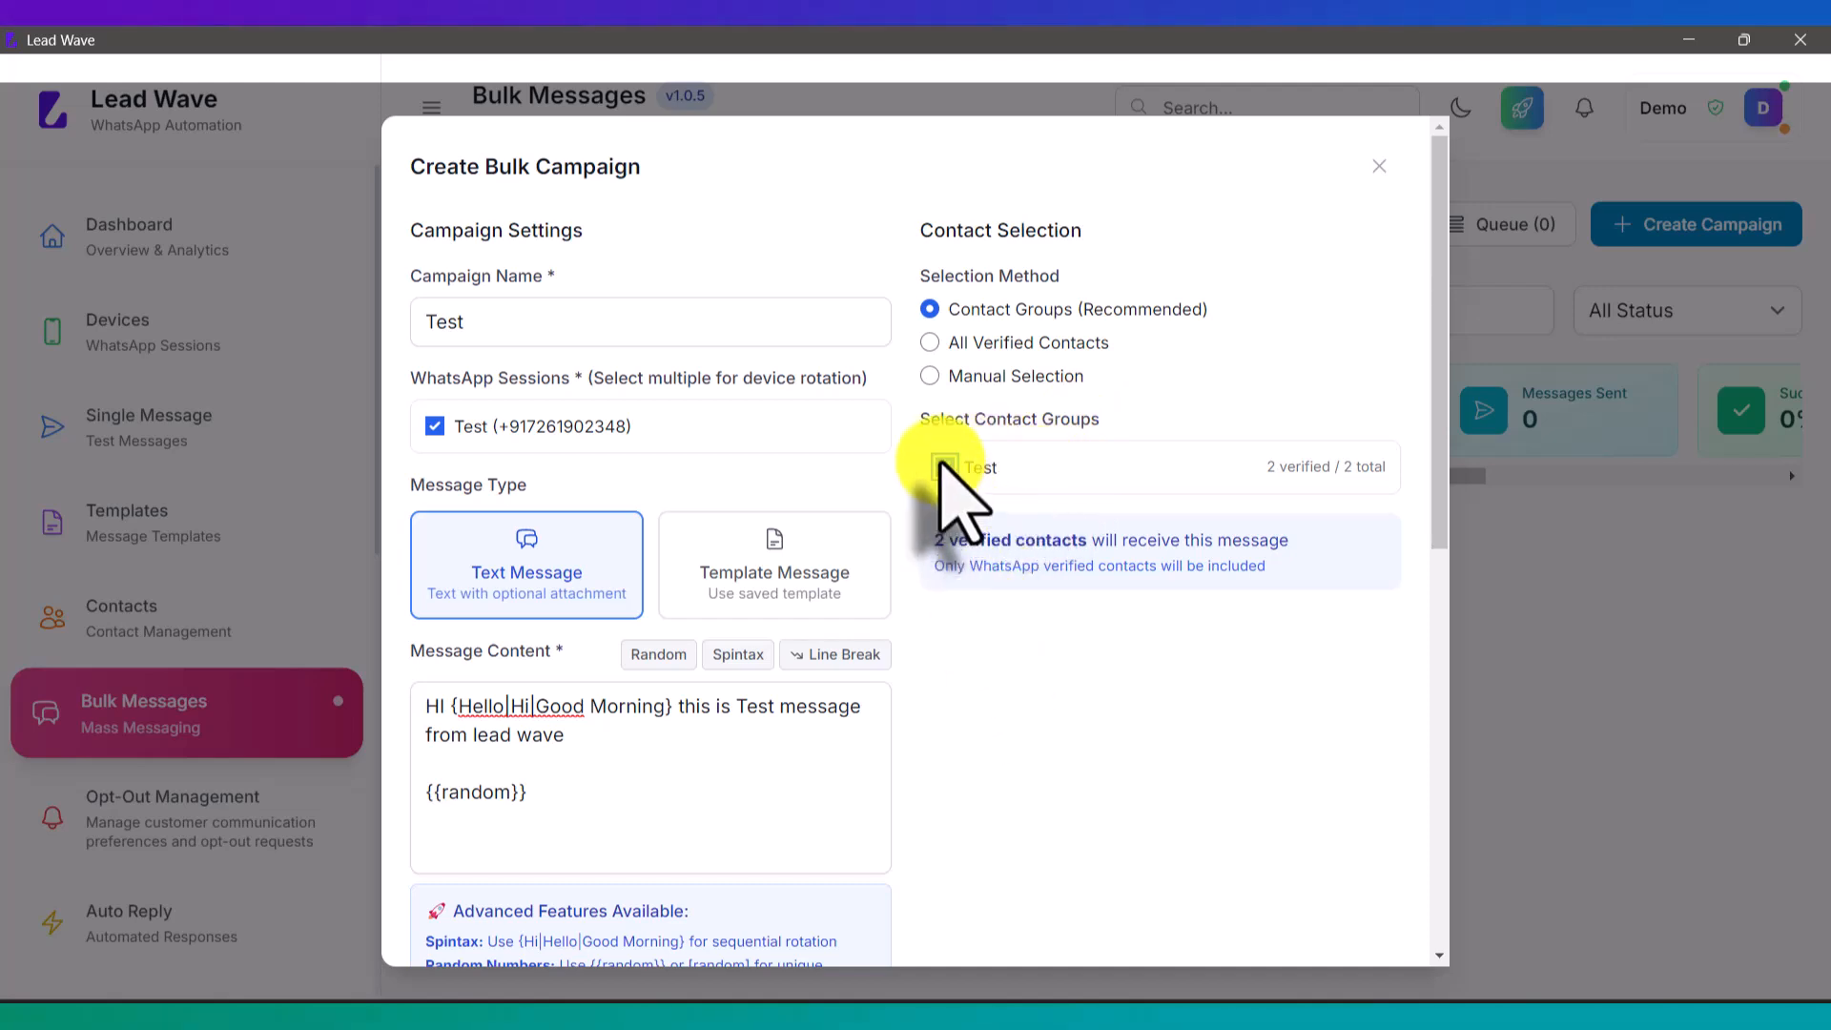
click(1009, 345)
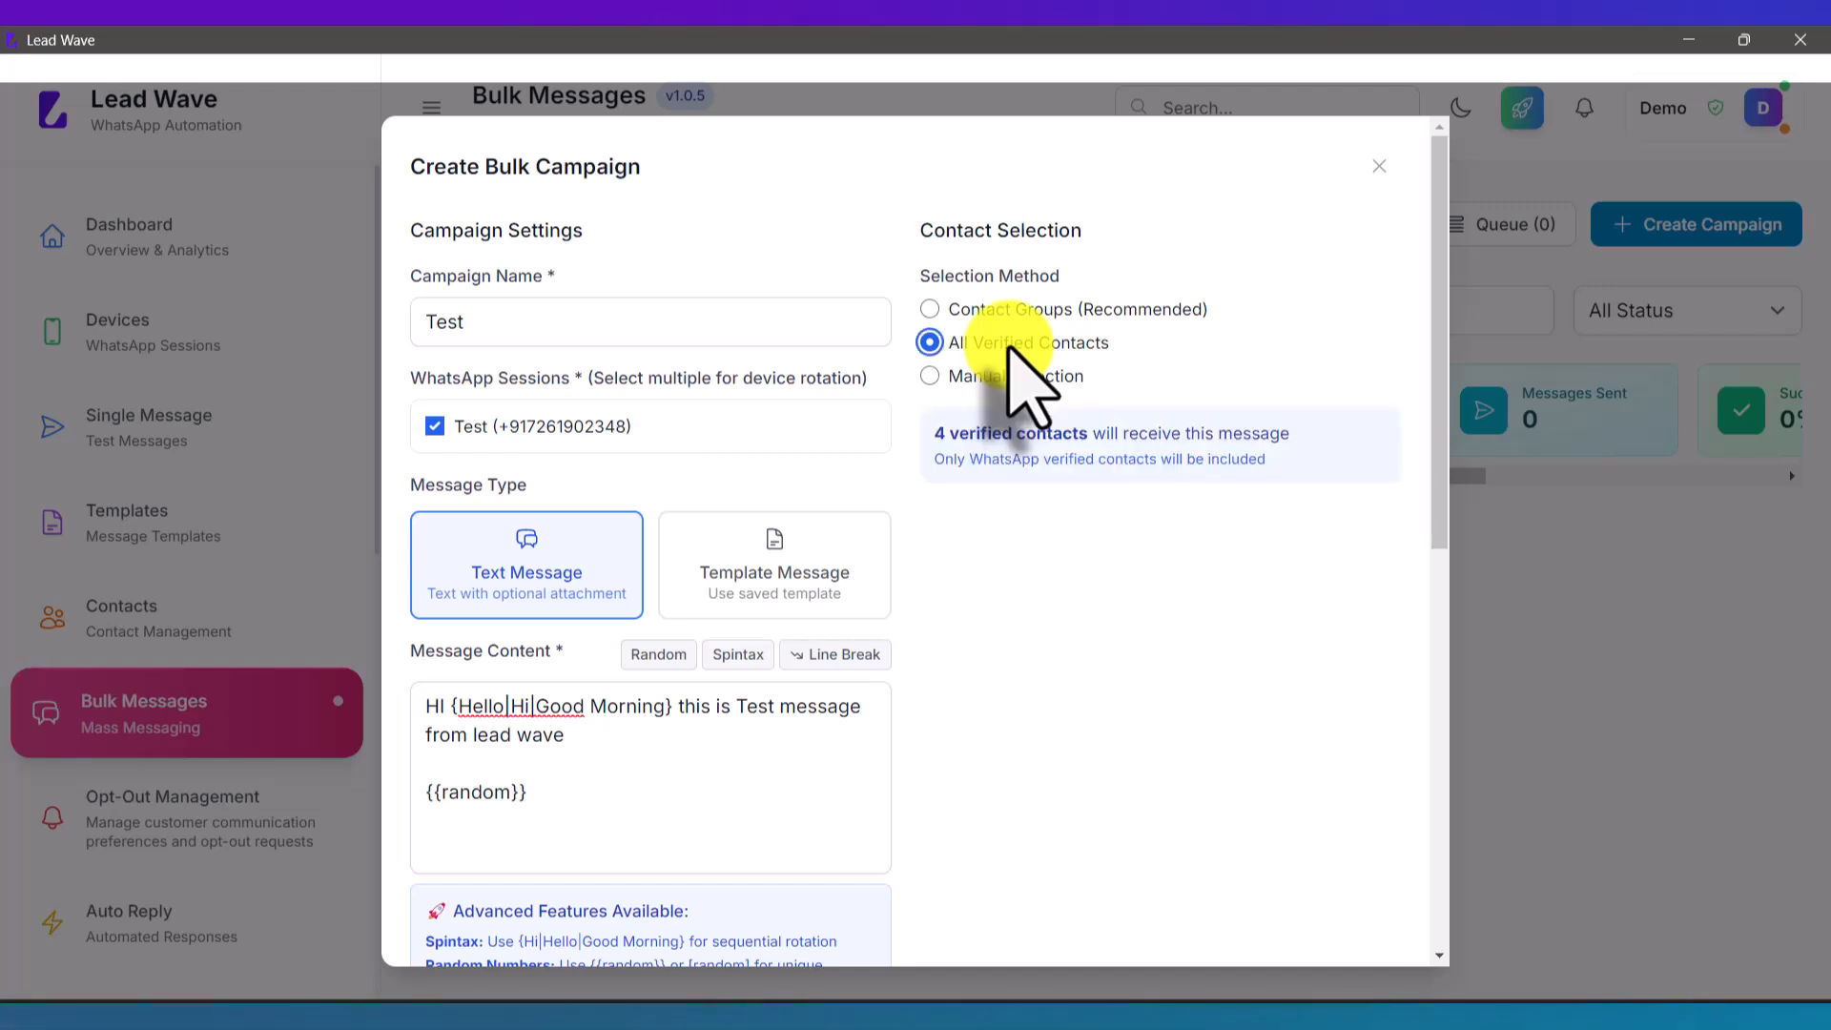
click(981, 378)
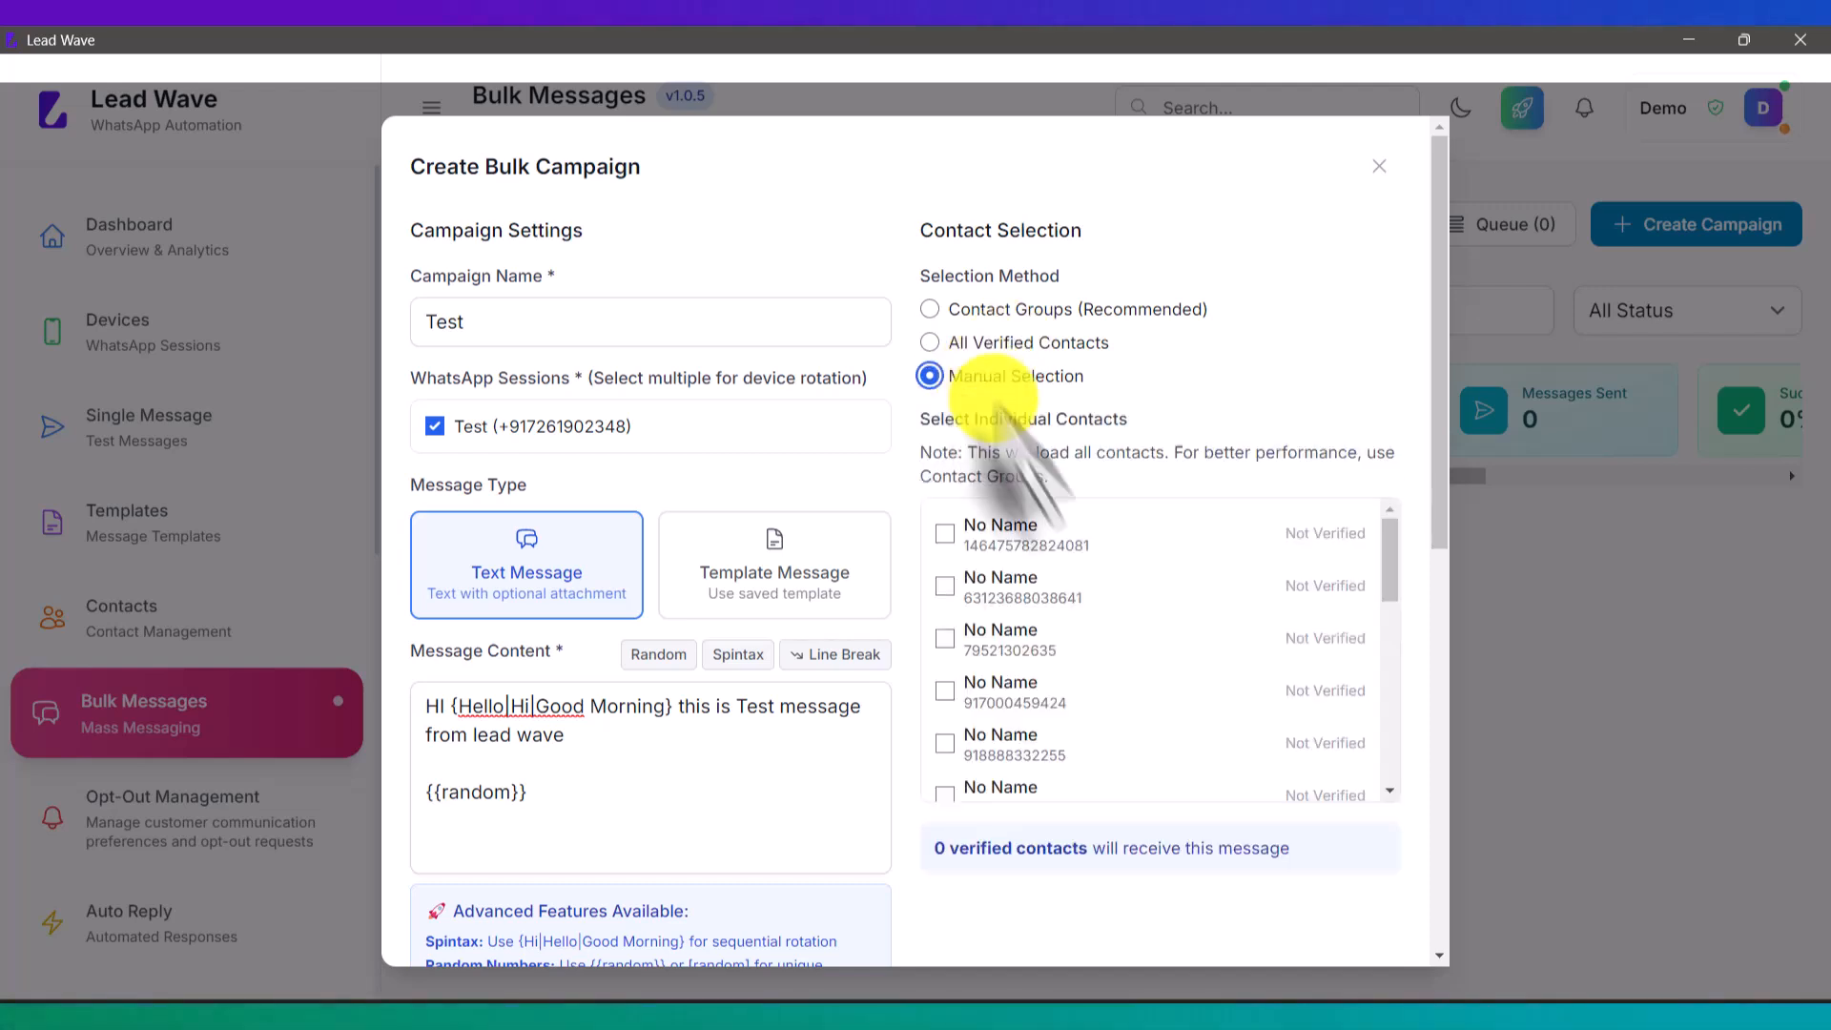
scroll(1109, 686, down, 2)
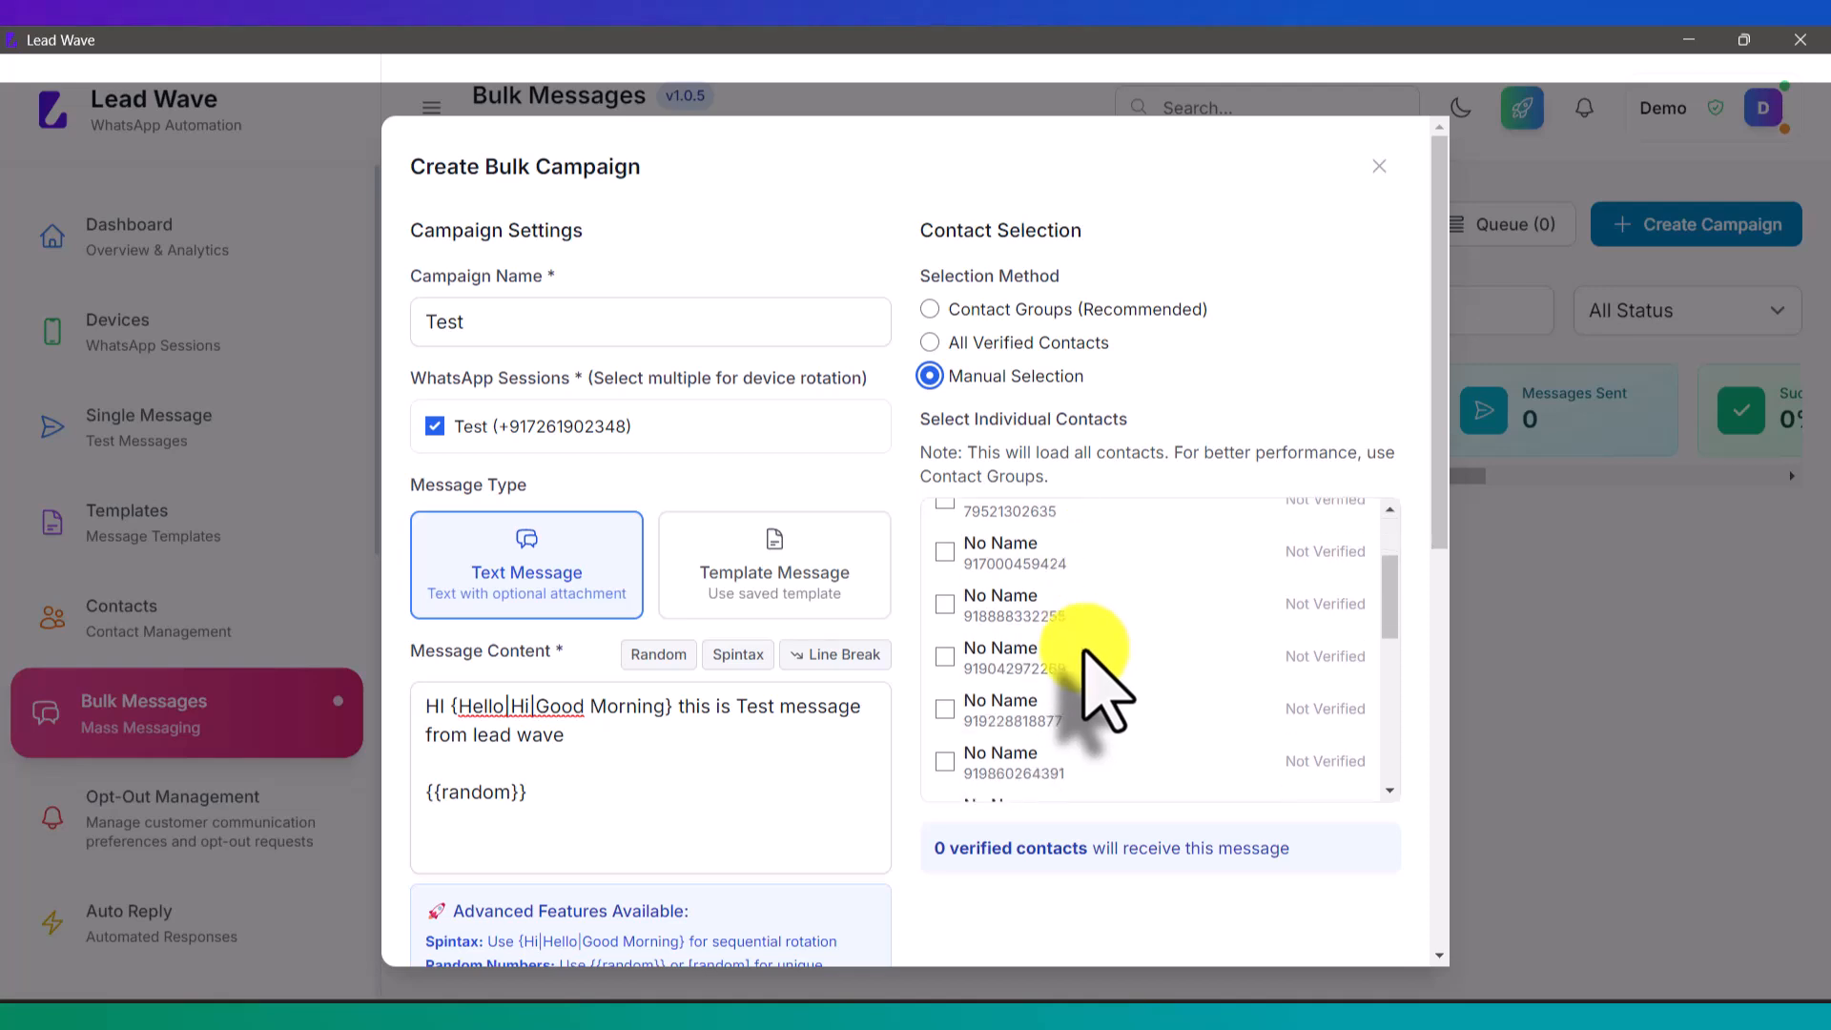
scroll(1106, 685, up, 2)
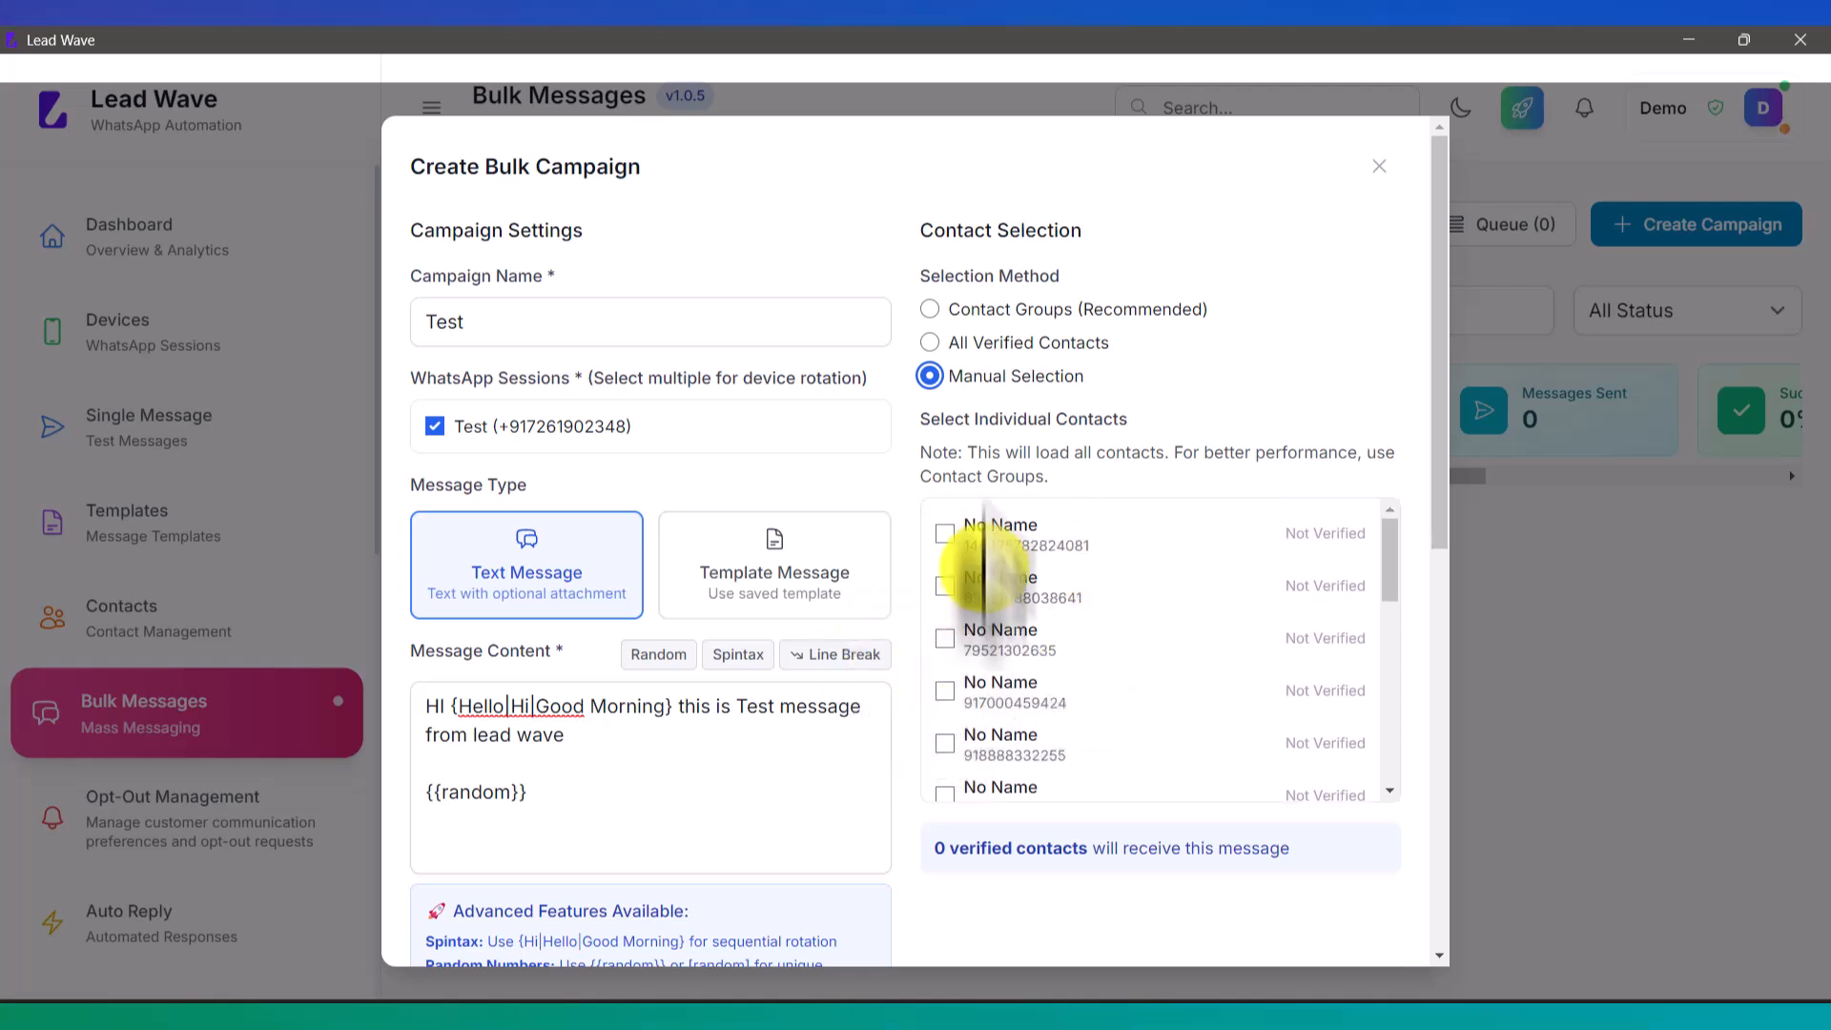
Set the recipient selection method to Contact Groups and choose the Test group.
click(957, 345)
click(979, 310)
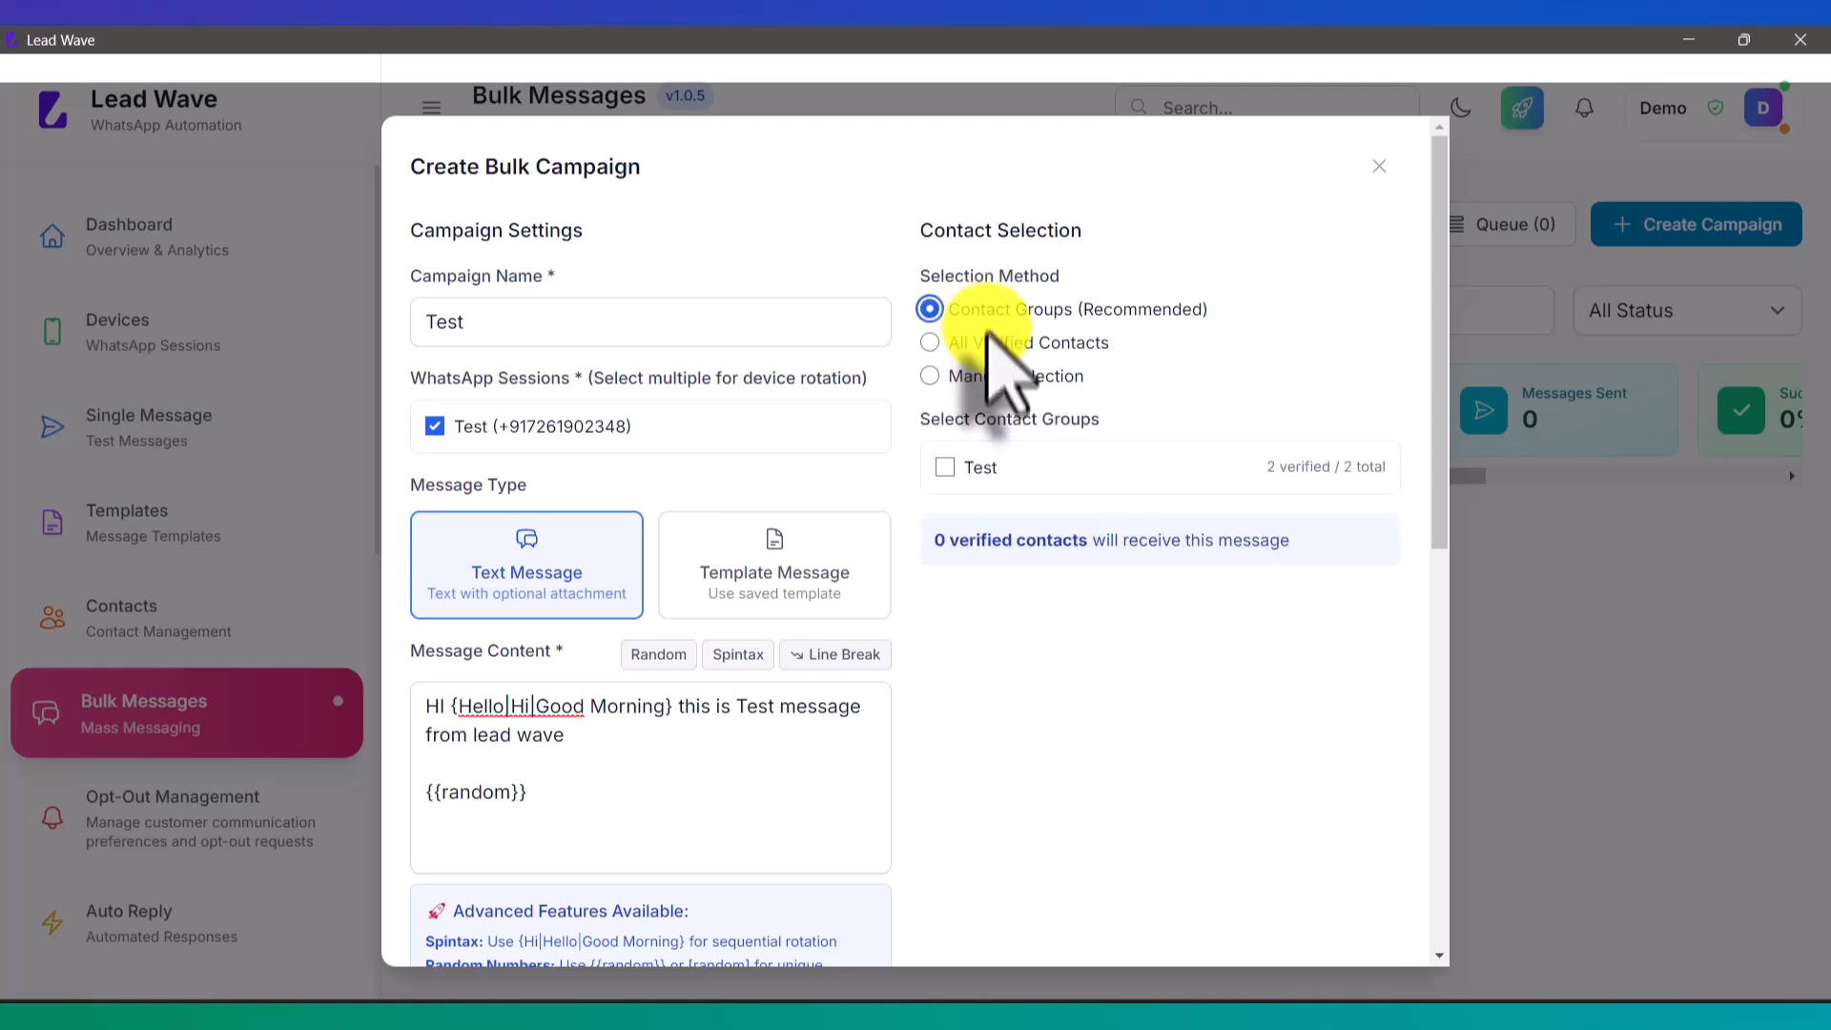
click(944, 467)
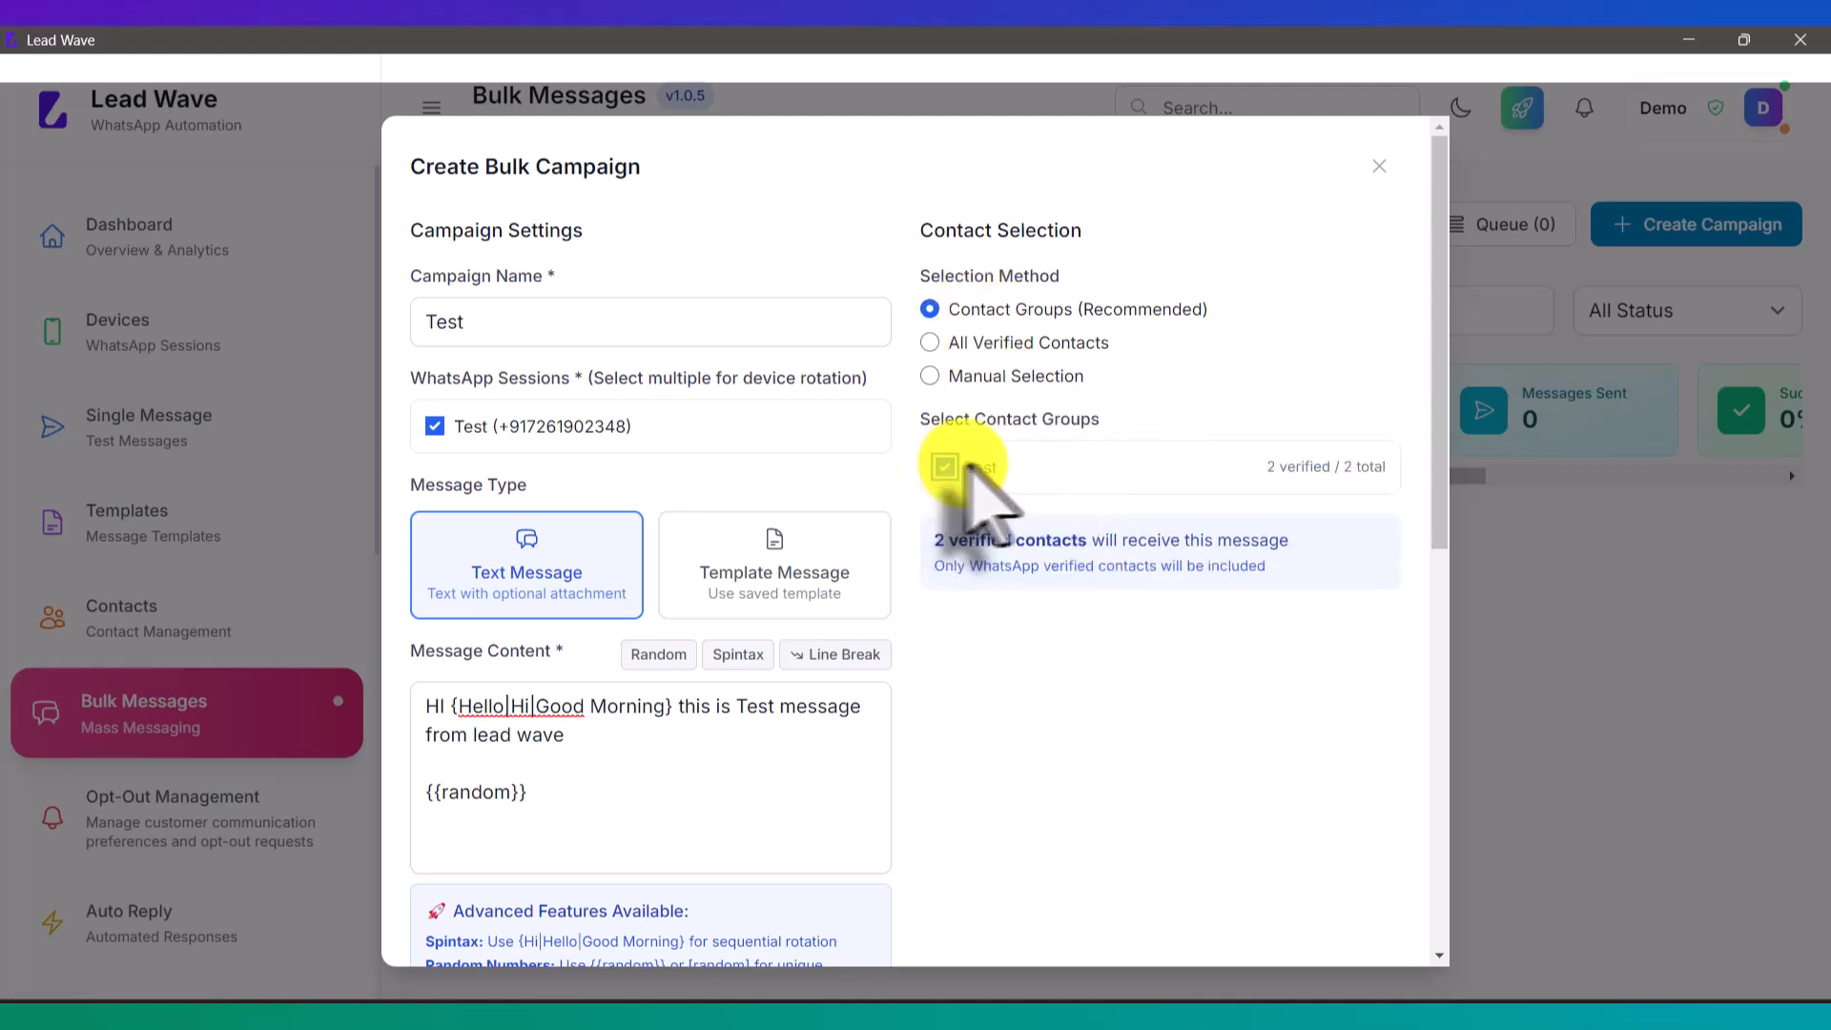
Try the Schedule for Later option as the campaign's schedule type and return it to Send Immediately.
scroll(1139, 506, down, 9)
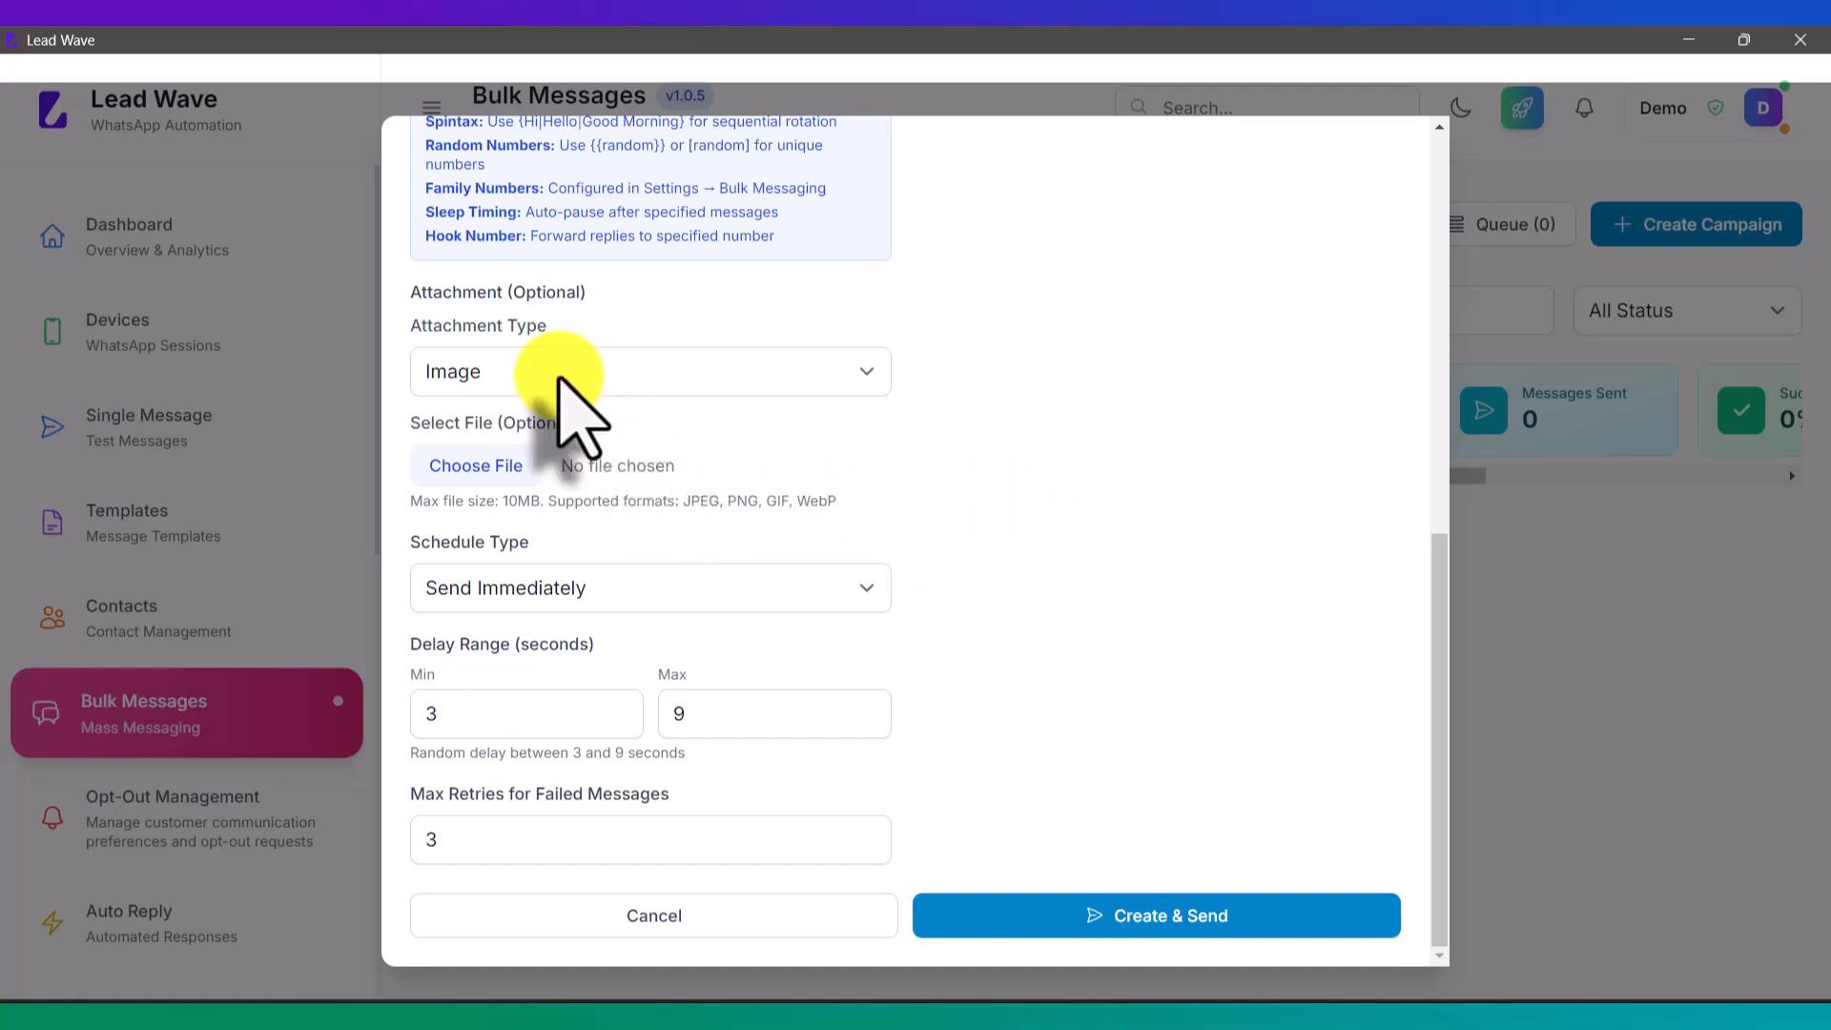
click(611, 601)
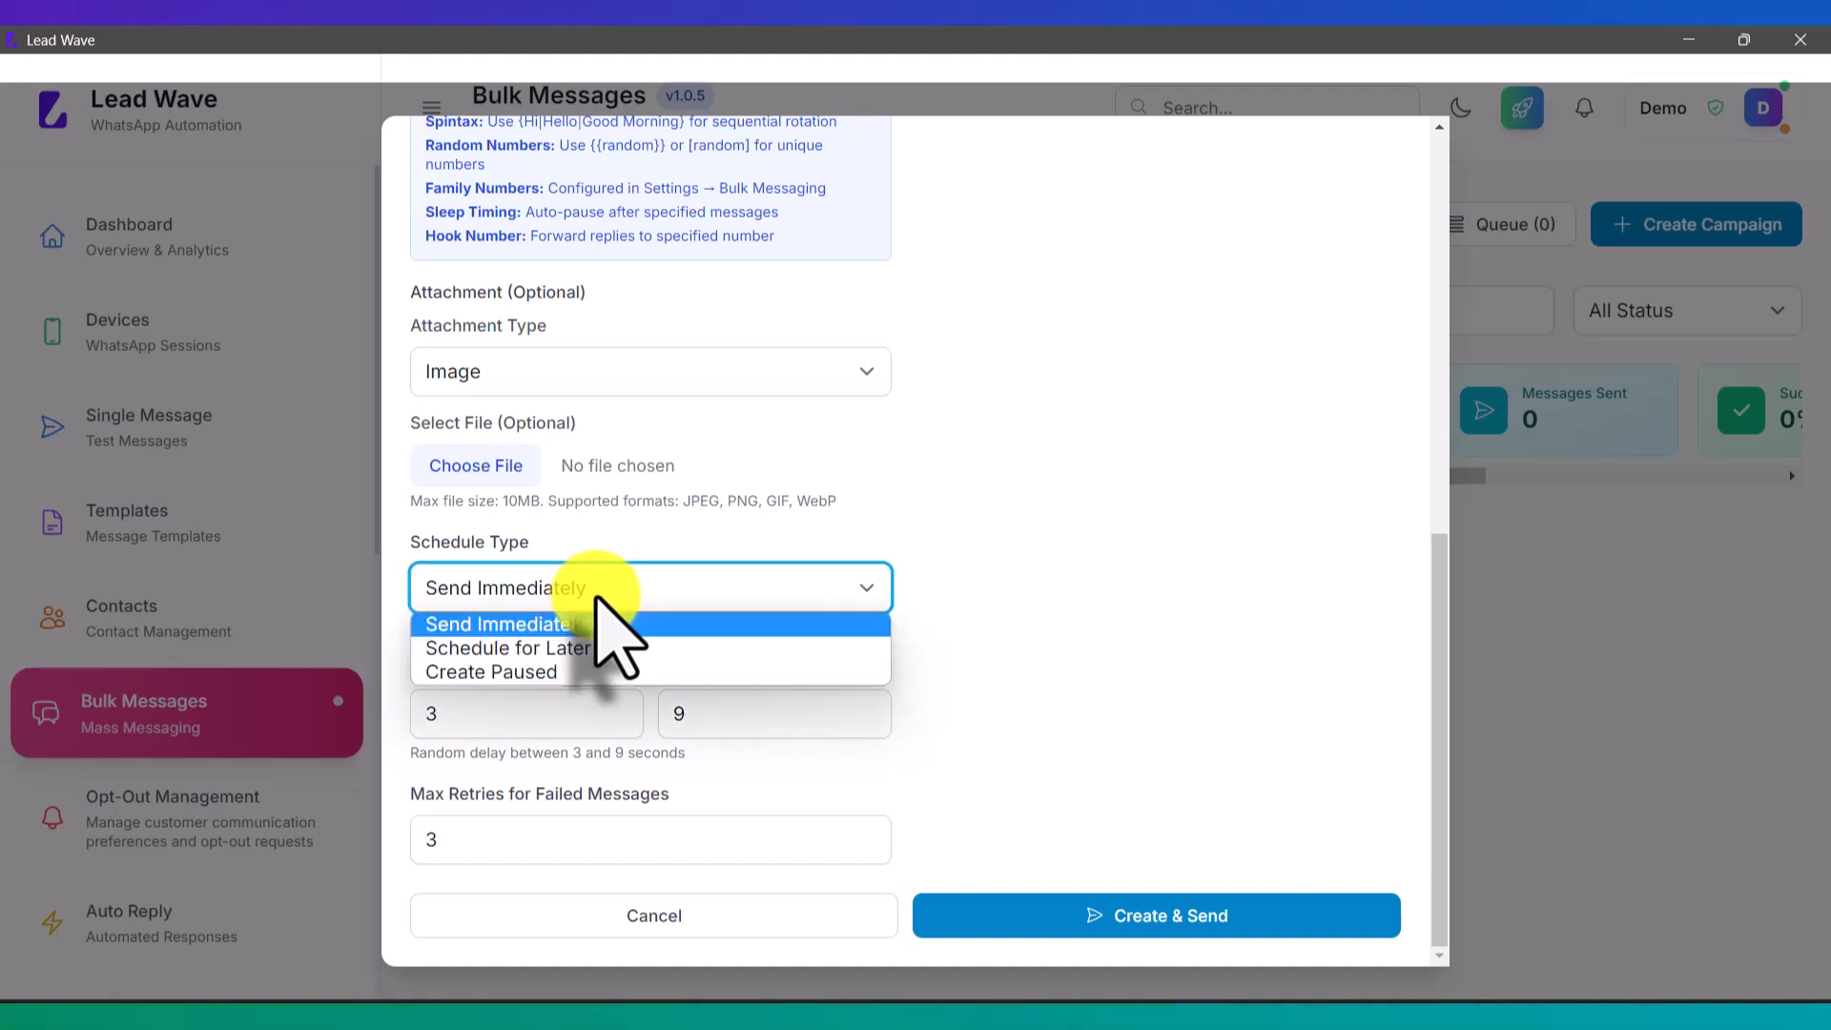
click(563, 648)
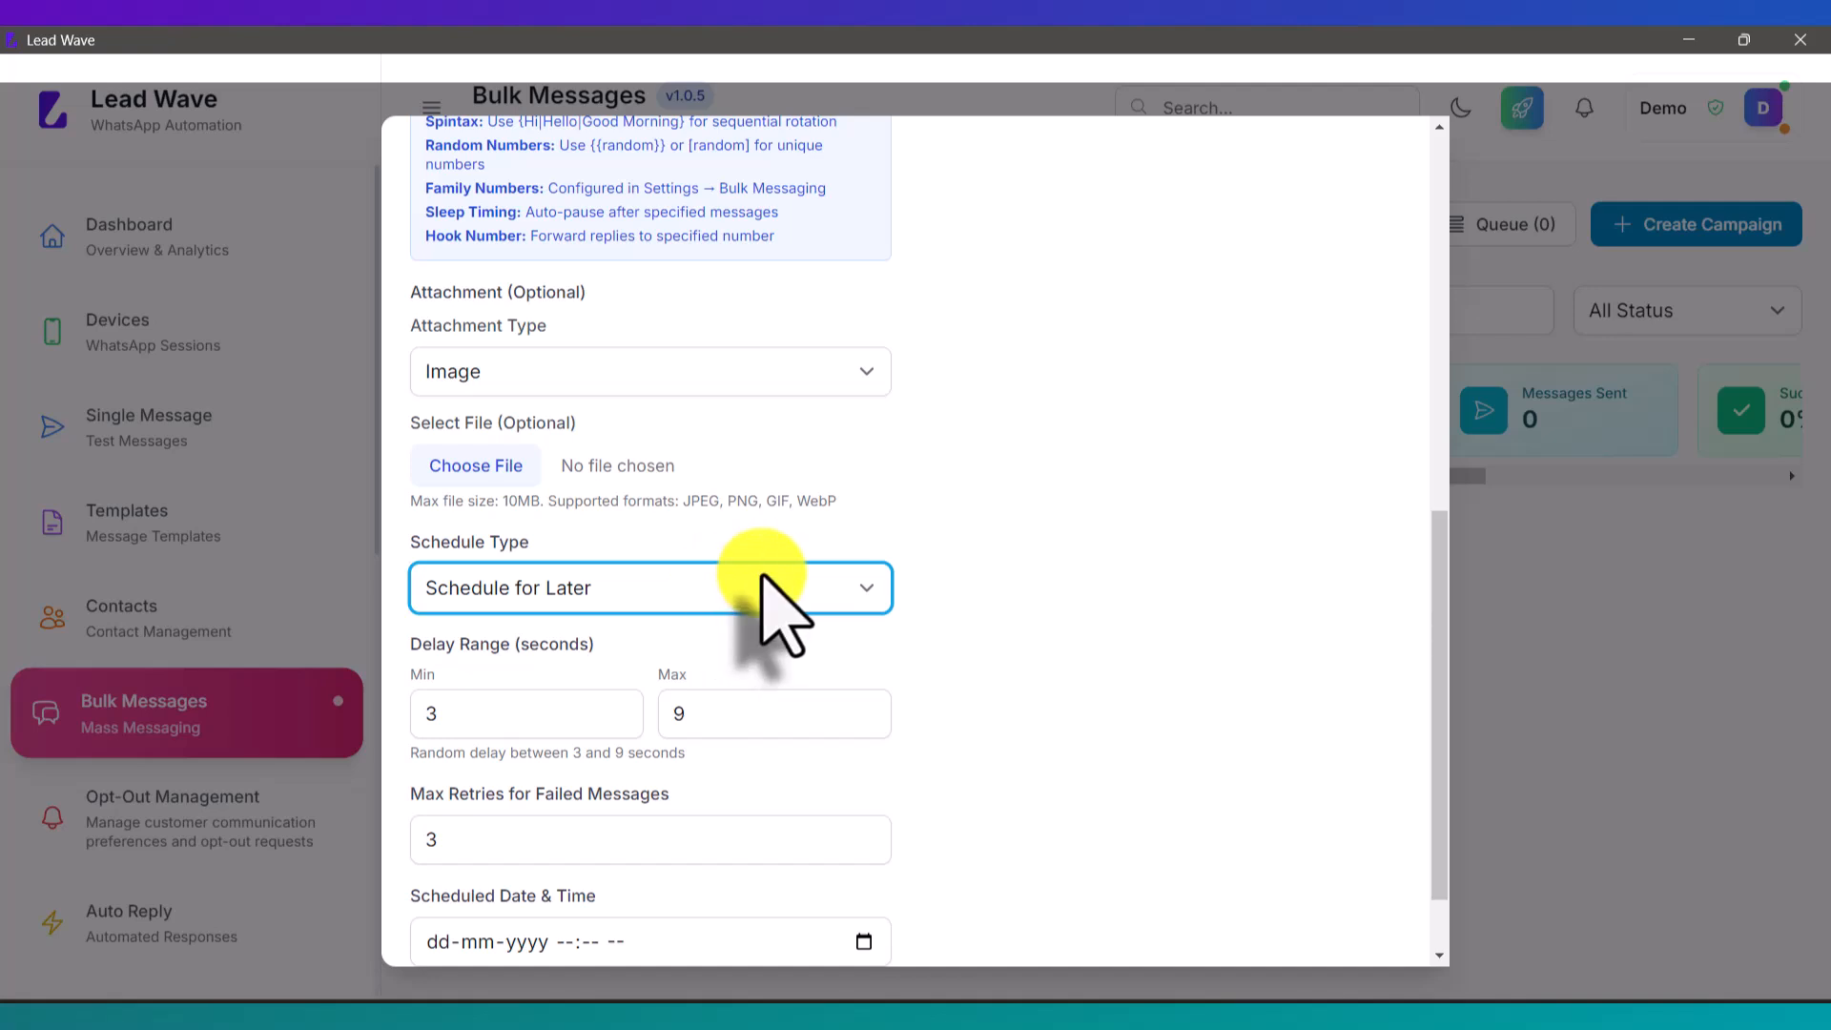
scroll(764, 591, down, 1)
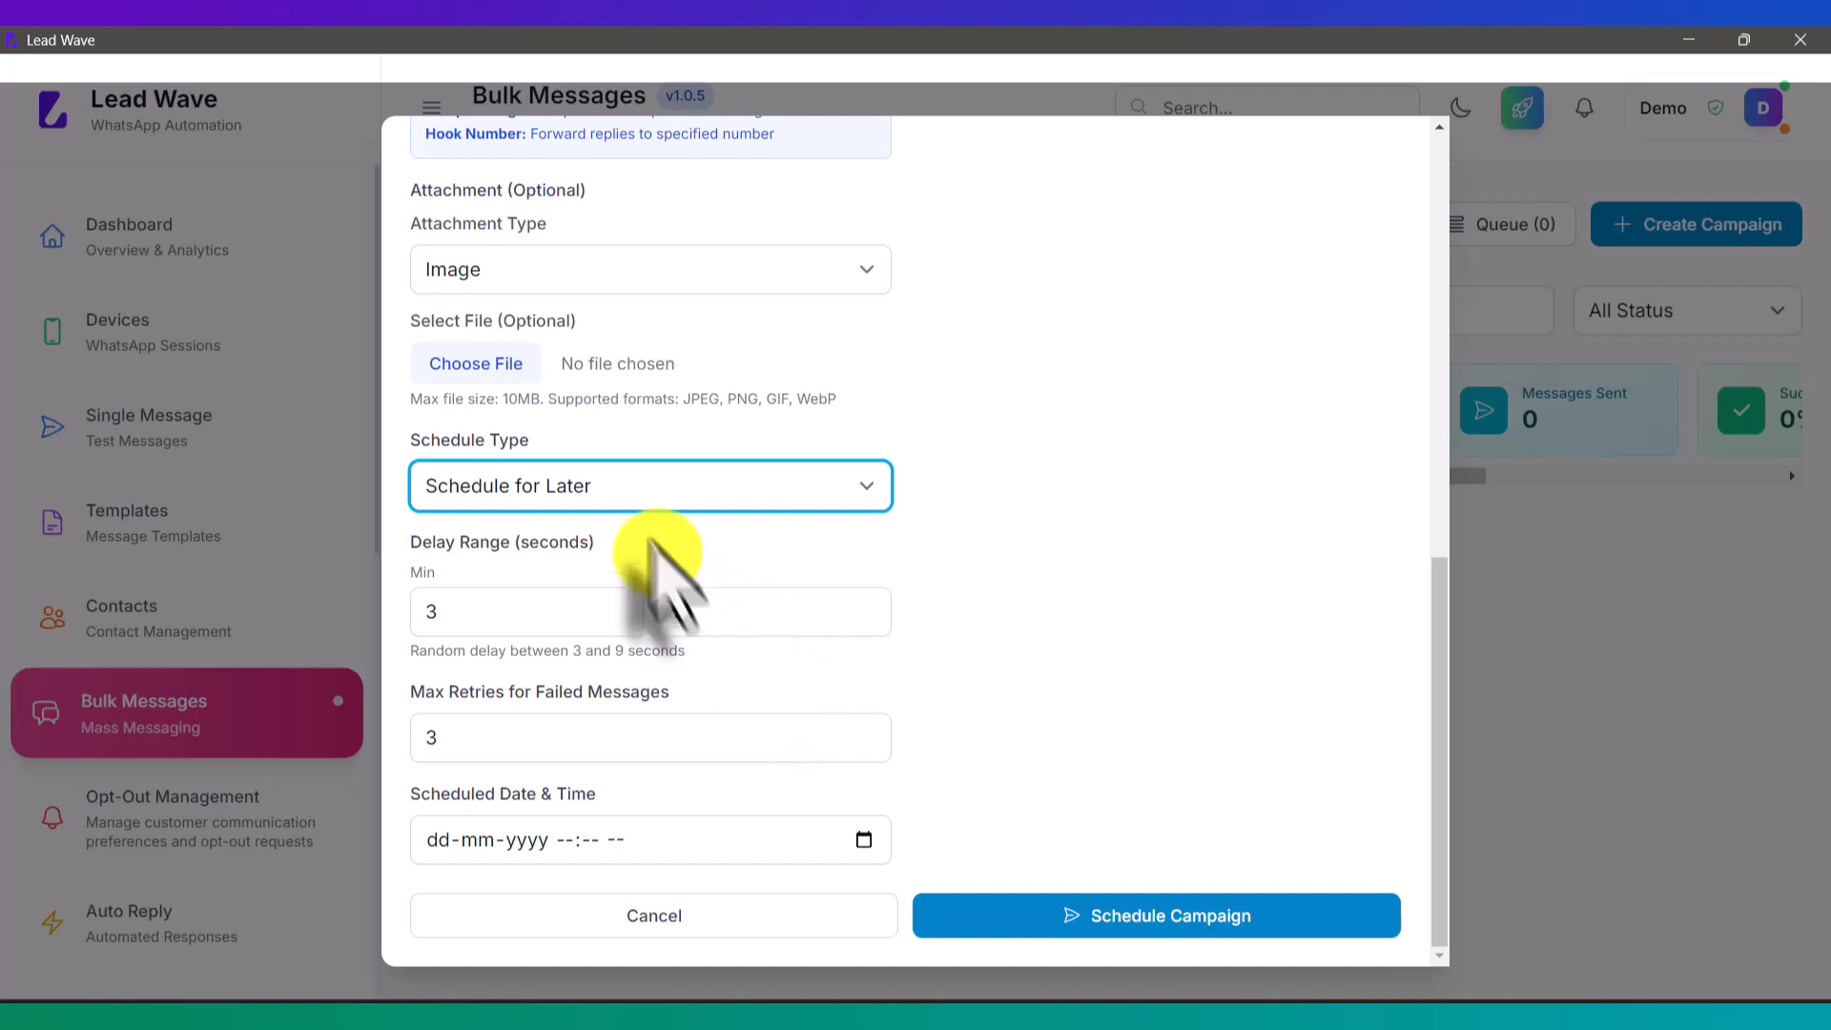
click(584, 485)
click(572, 520)
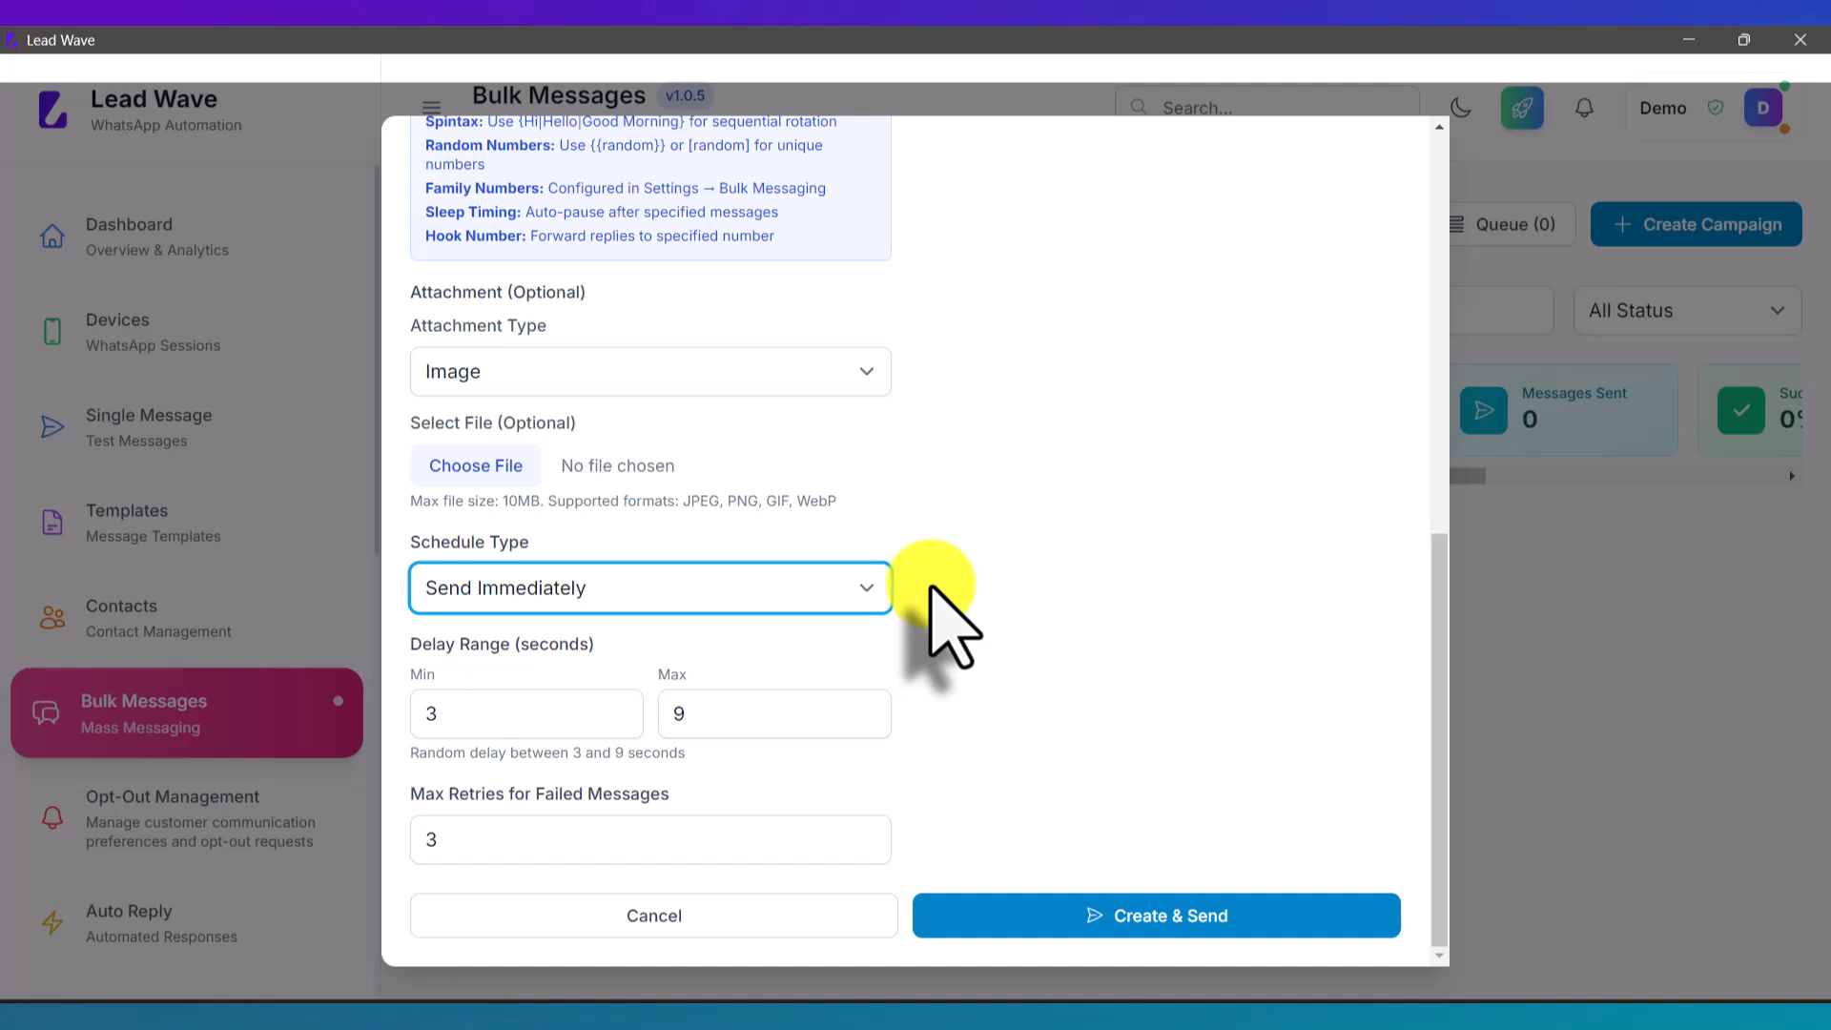
Create and send the Test campaign, view the received message on the mirrored phone and return to Lead Wave.
click(1173, 917)
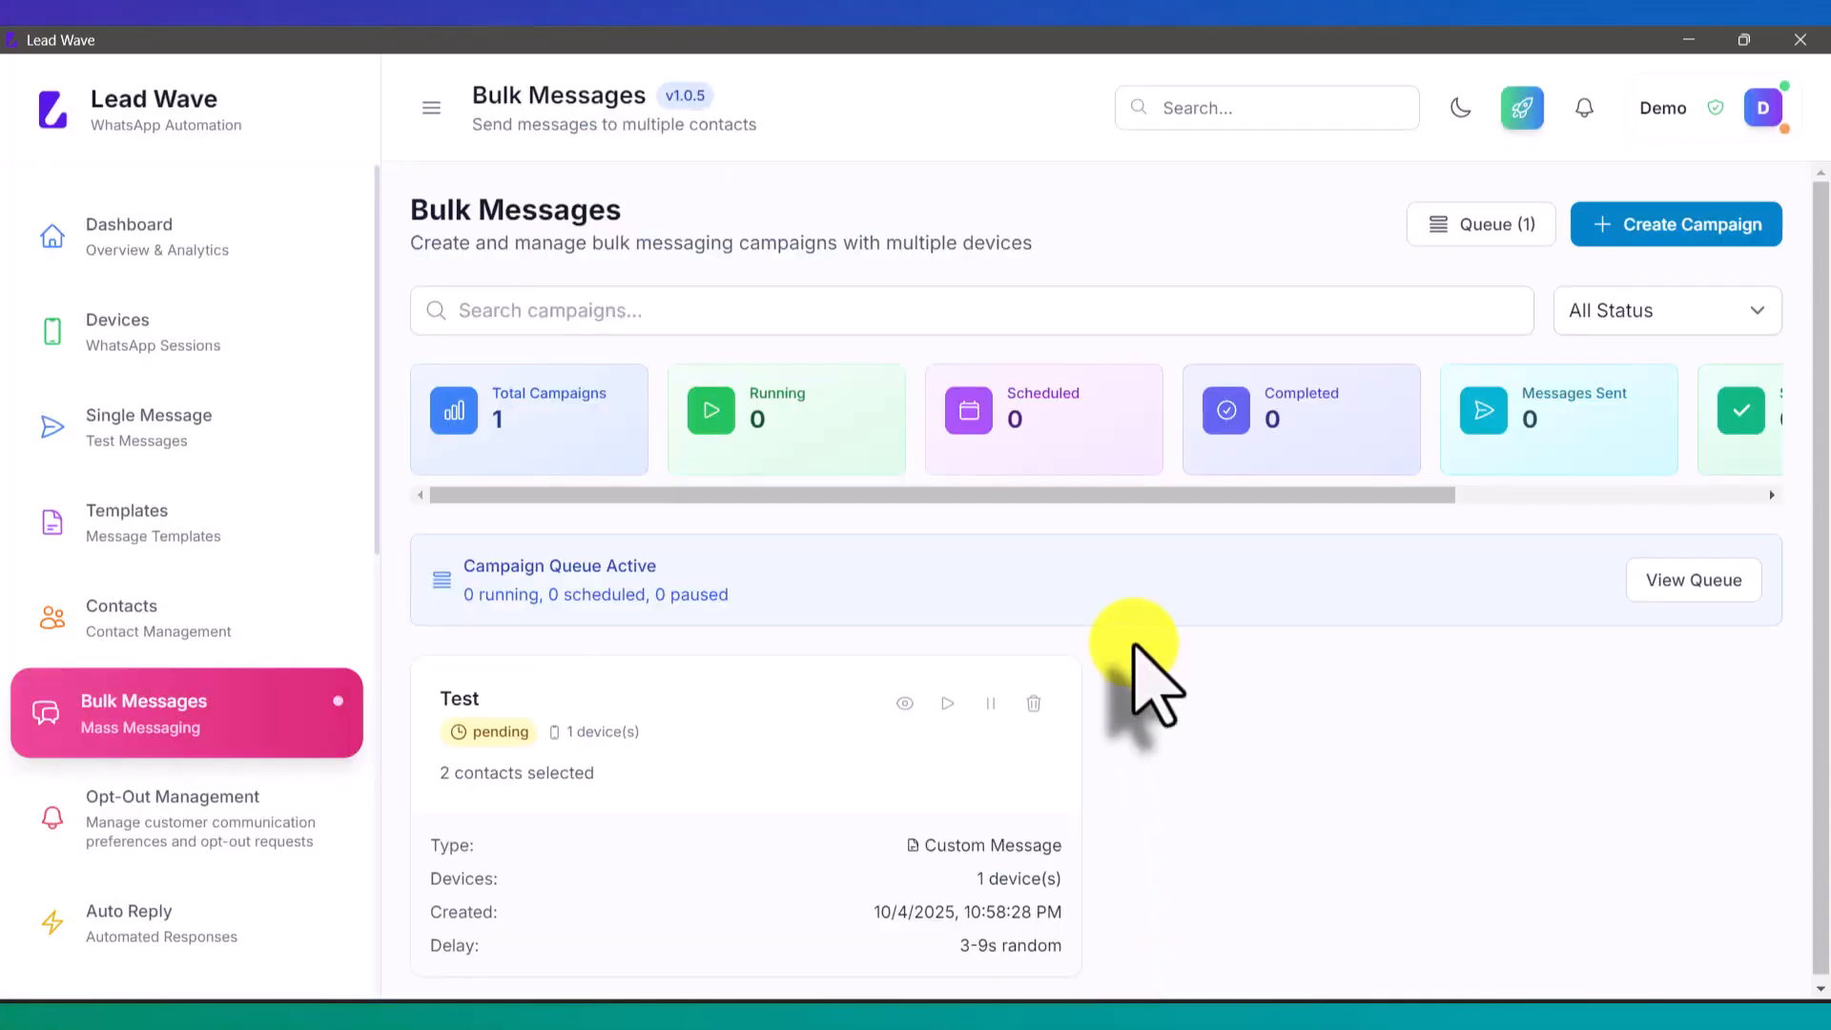
scroll(1133, 645, down, 1)
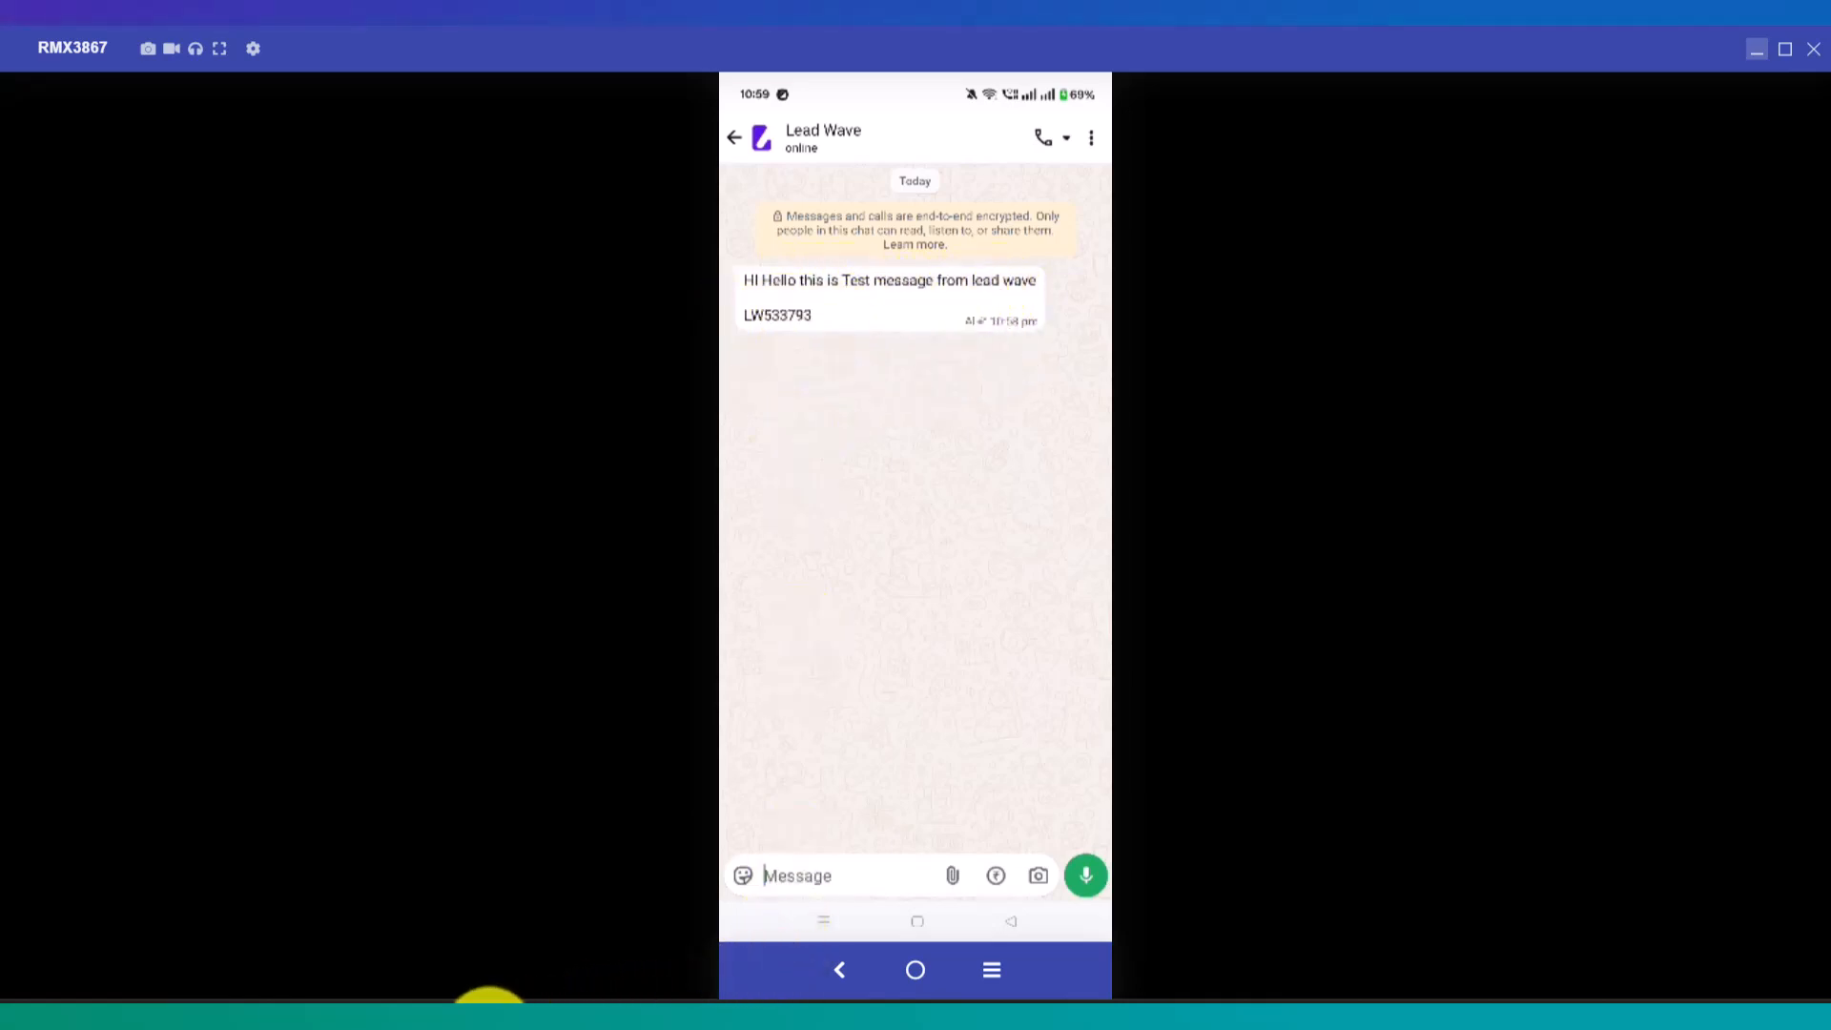
mouse_move(498, 1001)
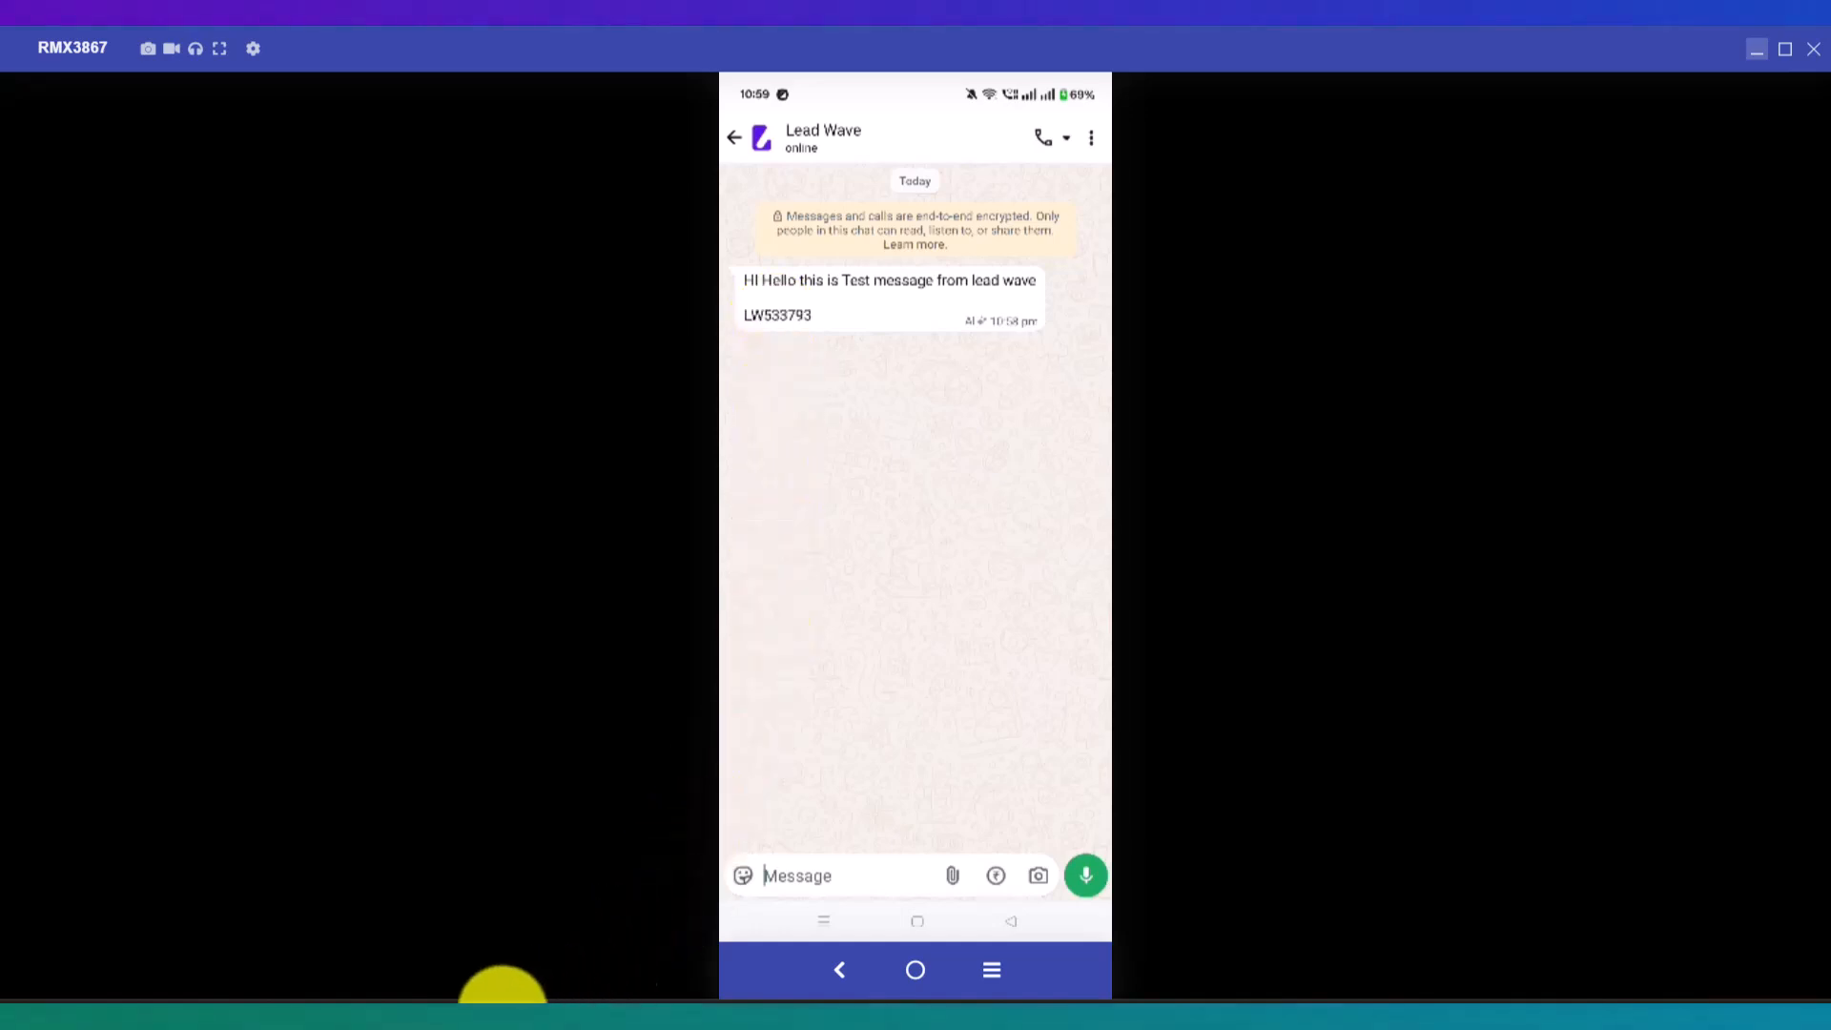
click(853, 1004)
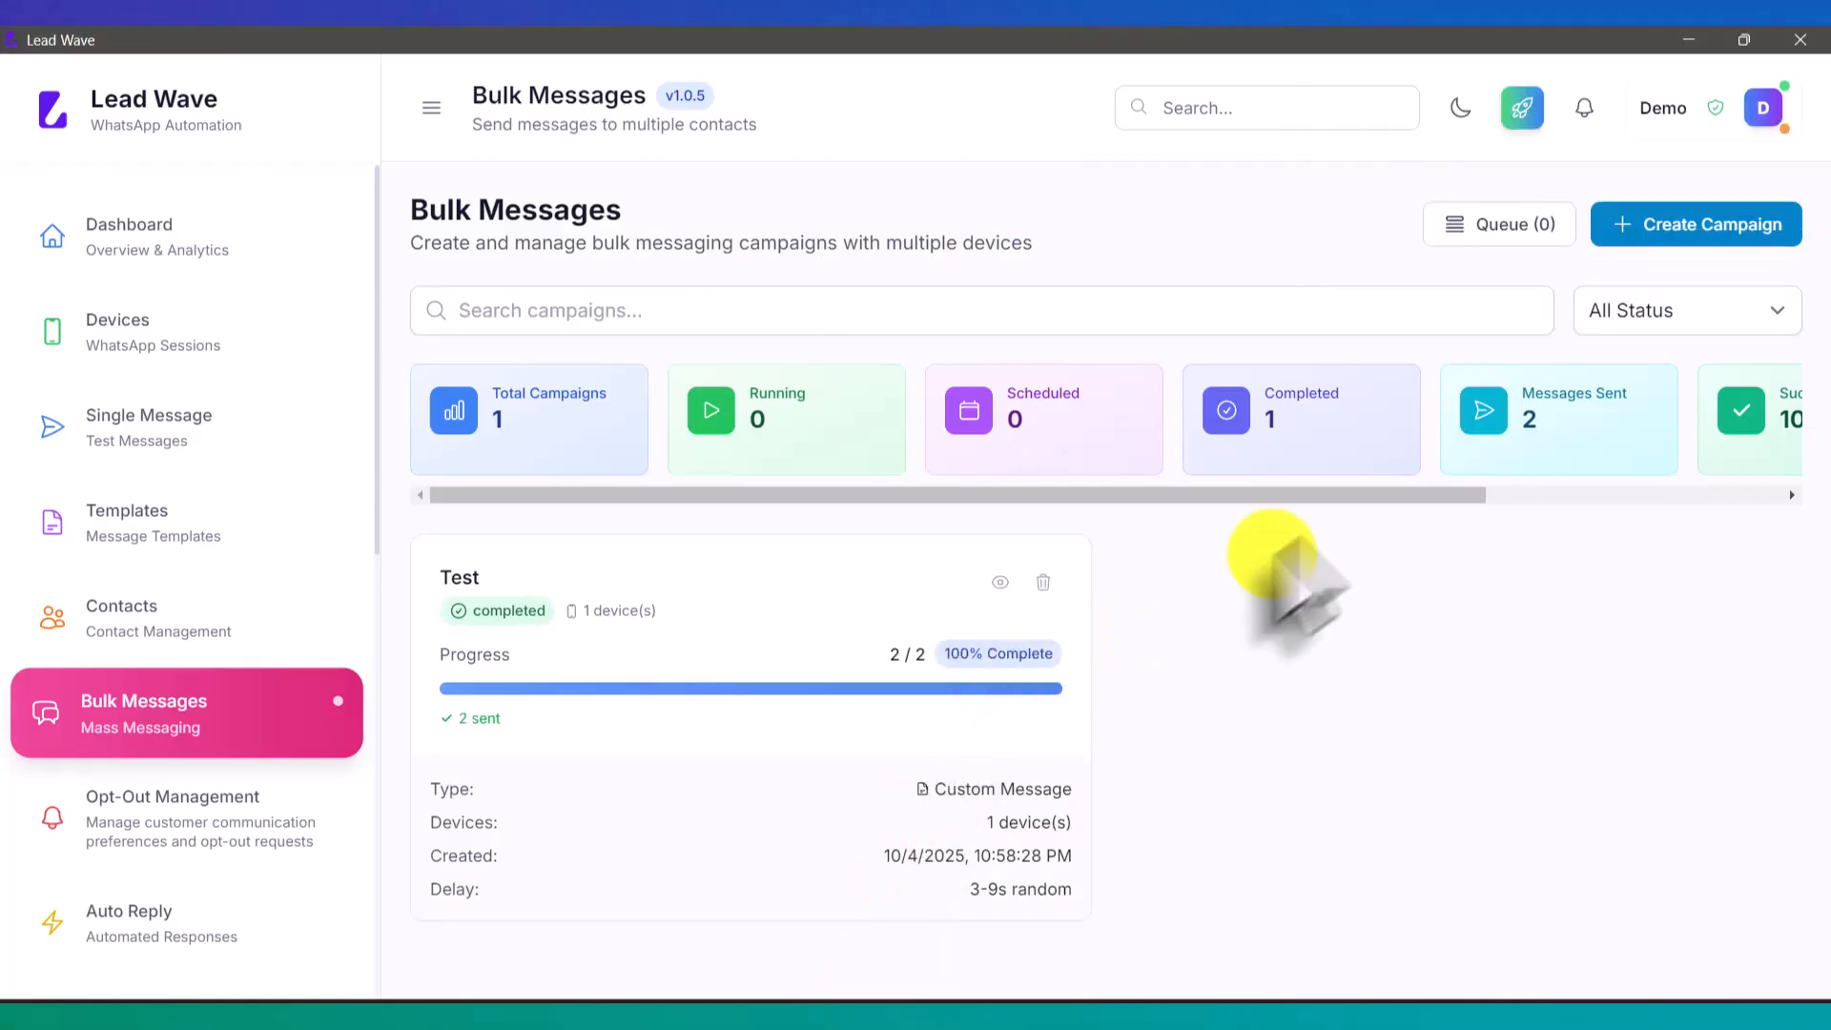
Start a new bulk campaign with the Template Message type, the Test WhatsApp session and the Test contact group.
click(1659, 233)
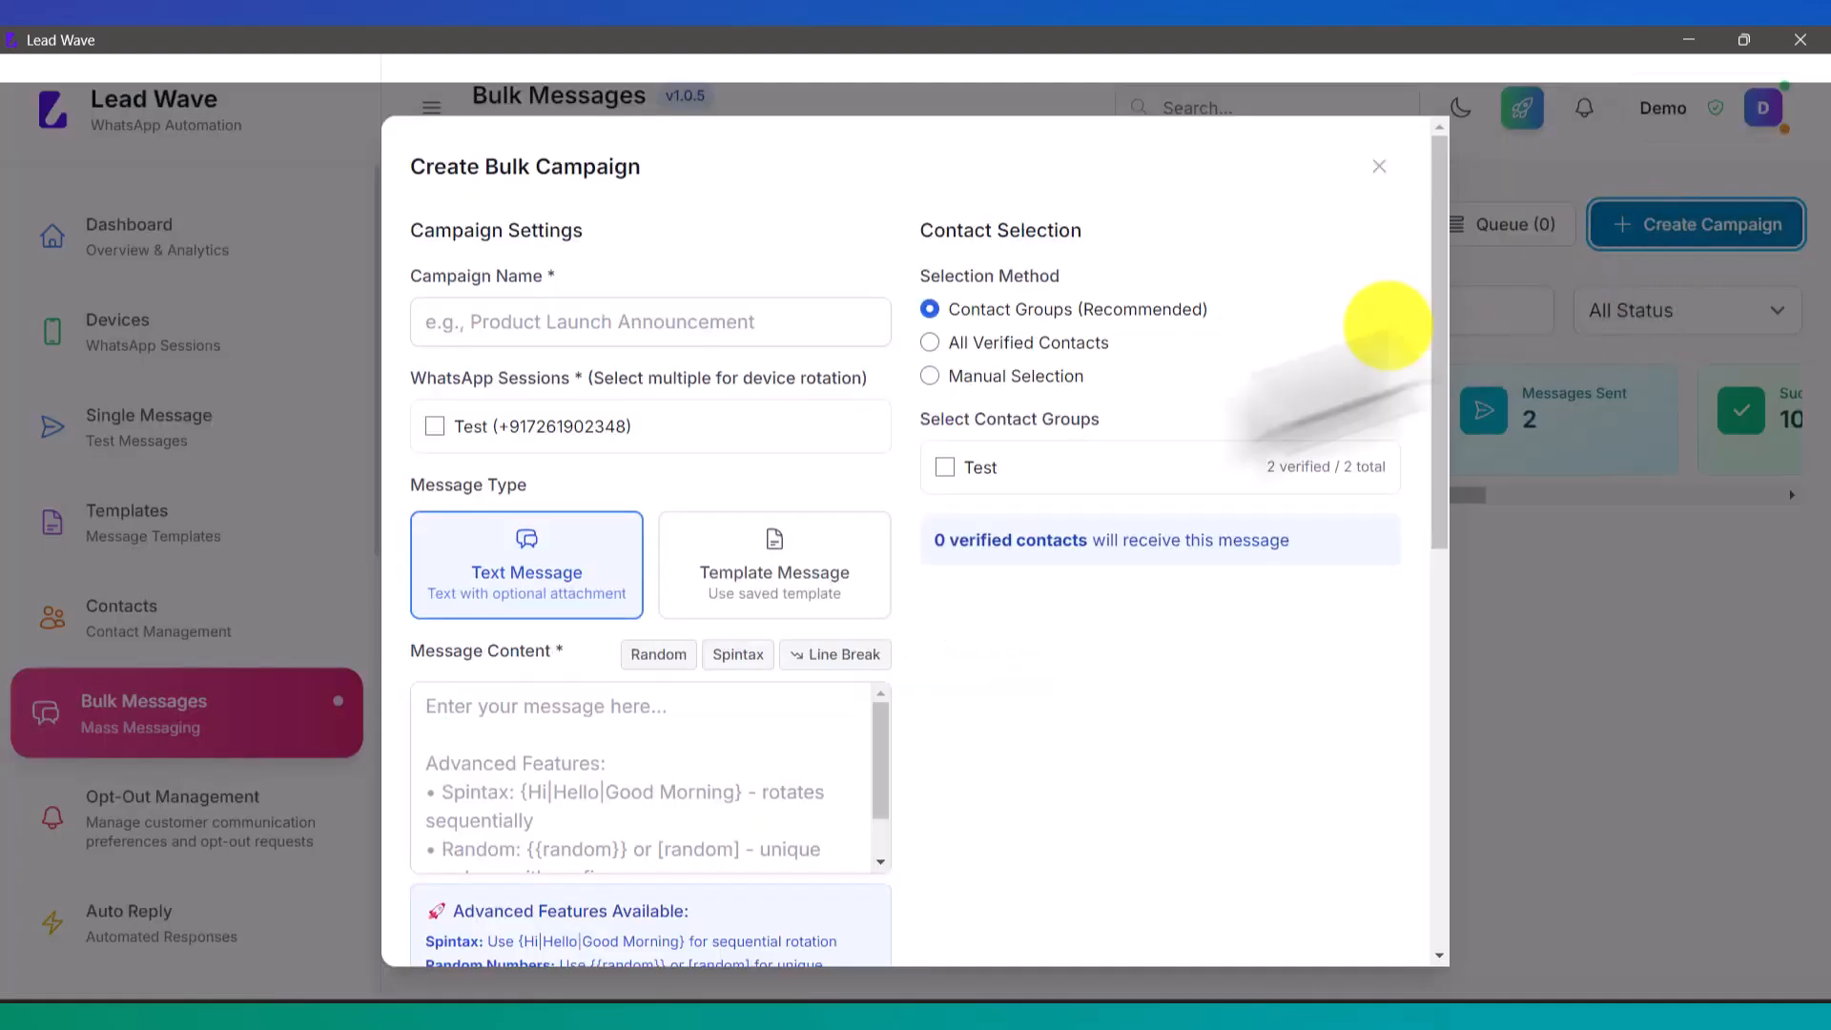
click(773, 567)
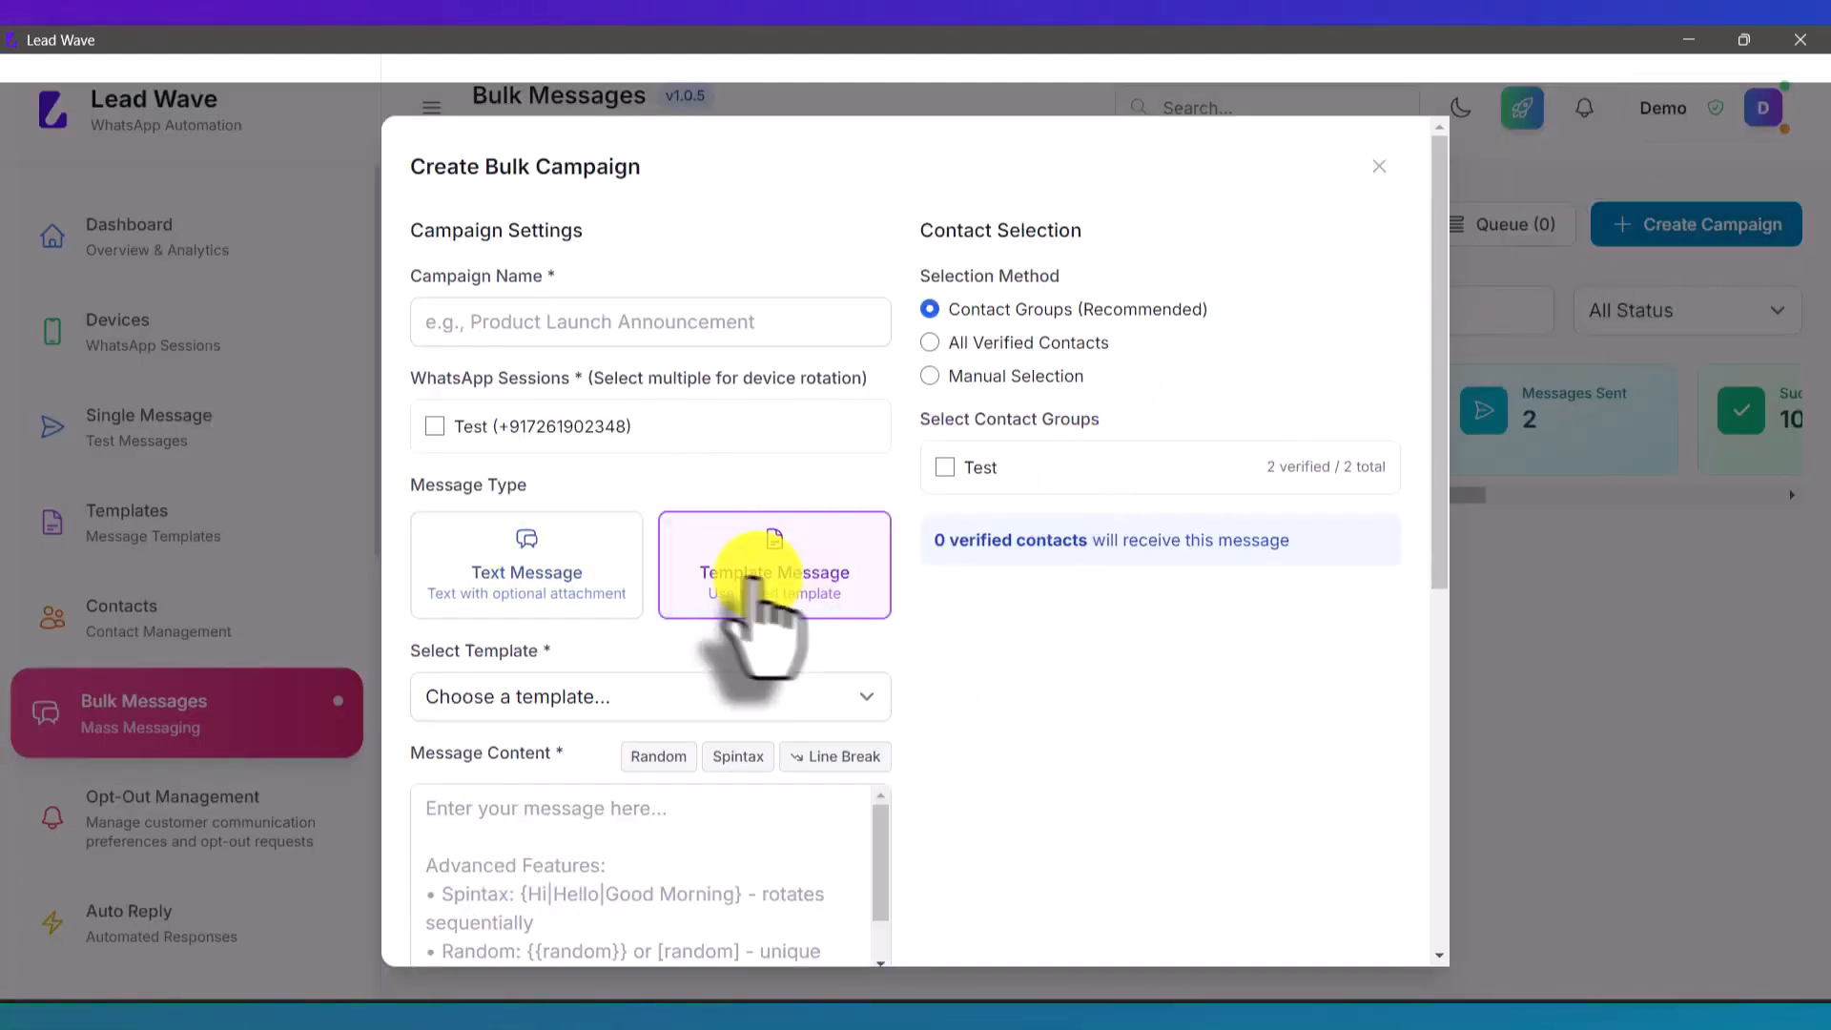
click(481, 424)
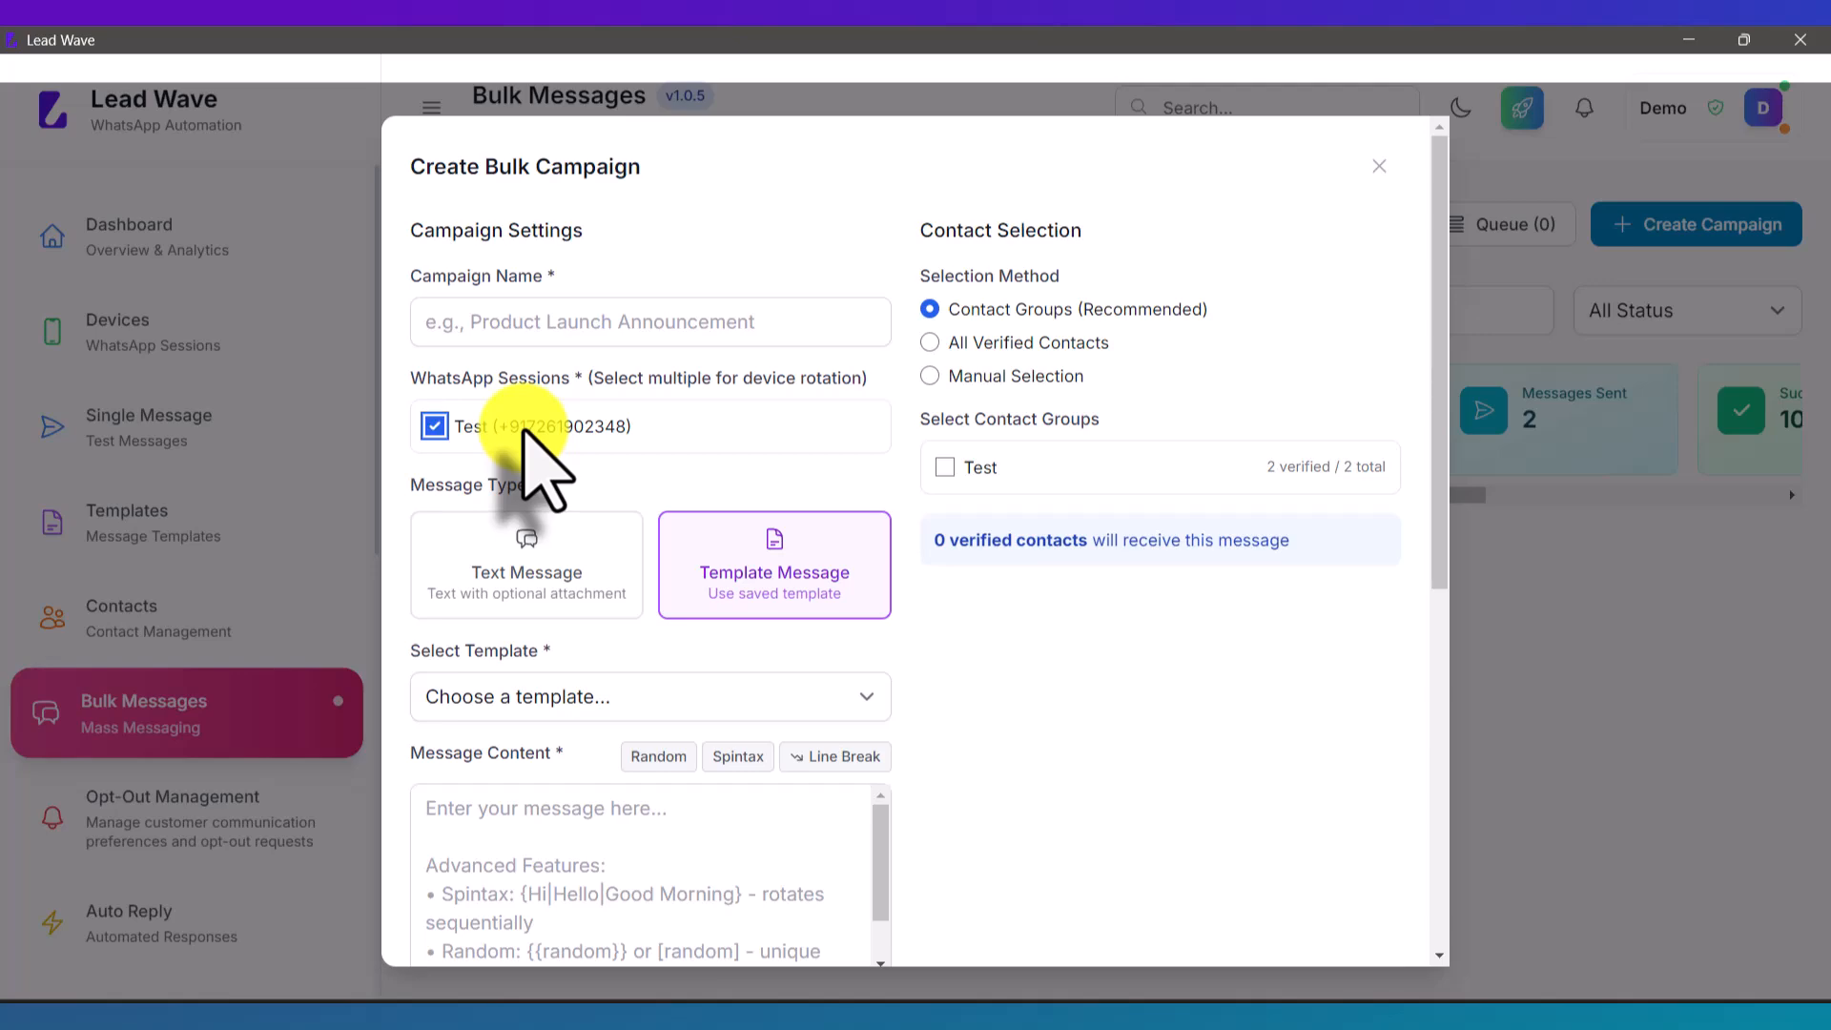
click(946, 466)
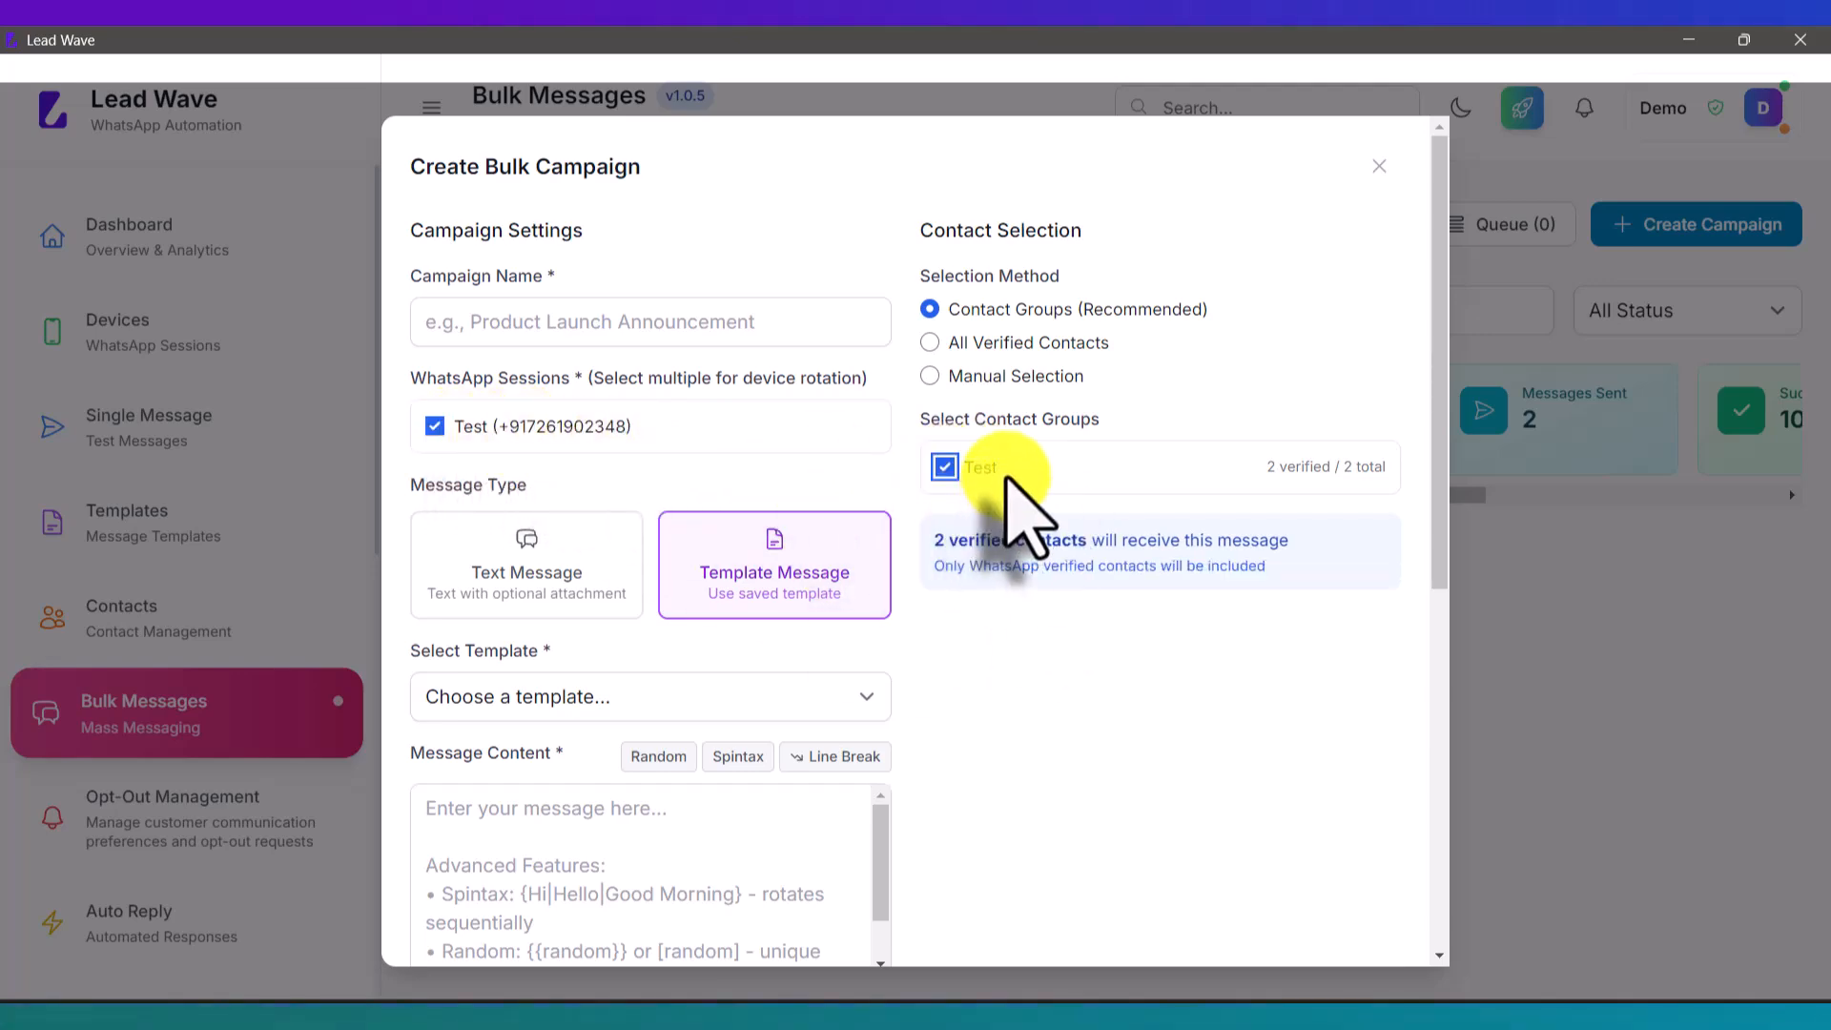
Name the campaign Test 2, choose the template reading "This is for Testing purpose" and send it immediately.
scroll(995, 479, down, 3)
scroll(715, 377, down, 3)
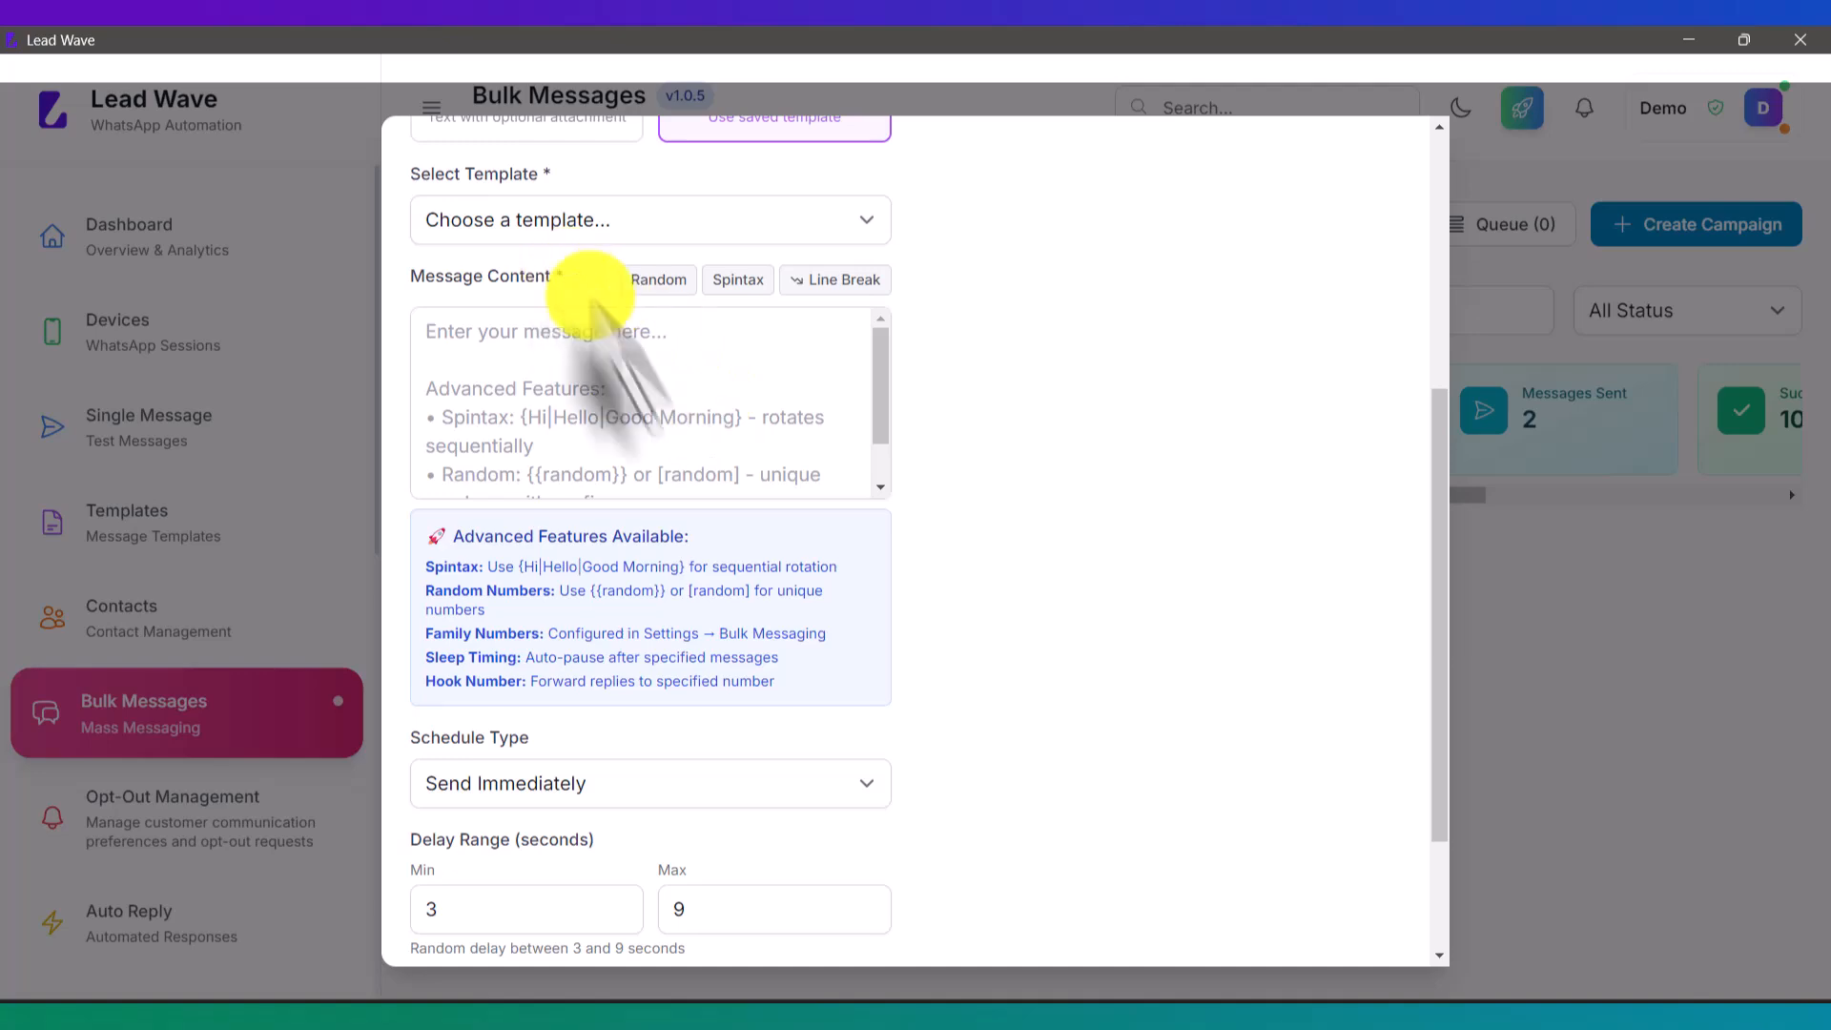
scroll(838, 728, down, 3)
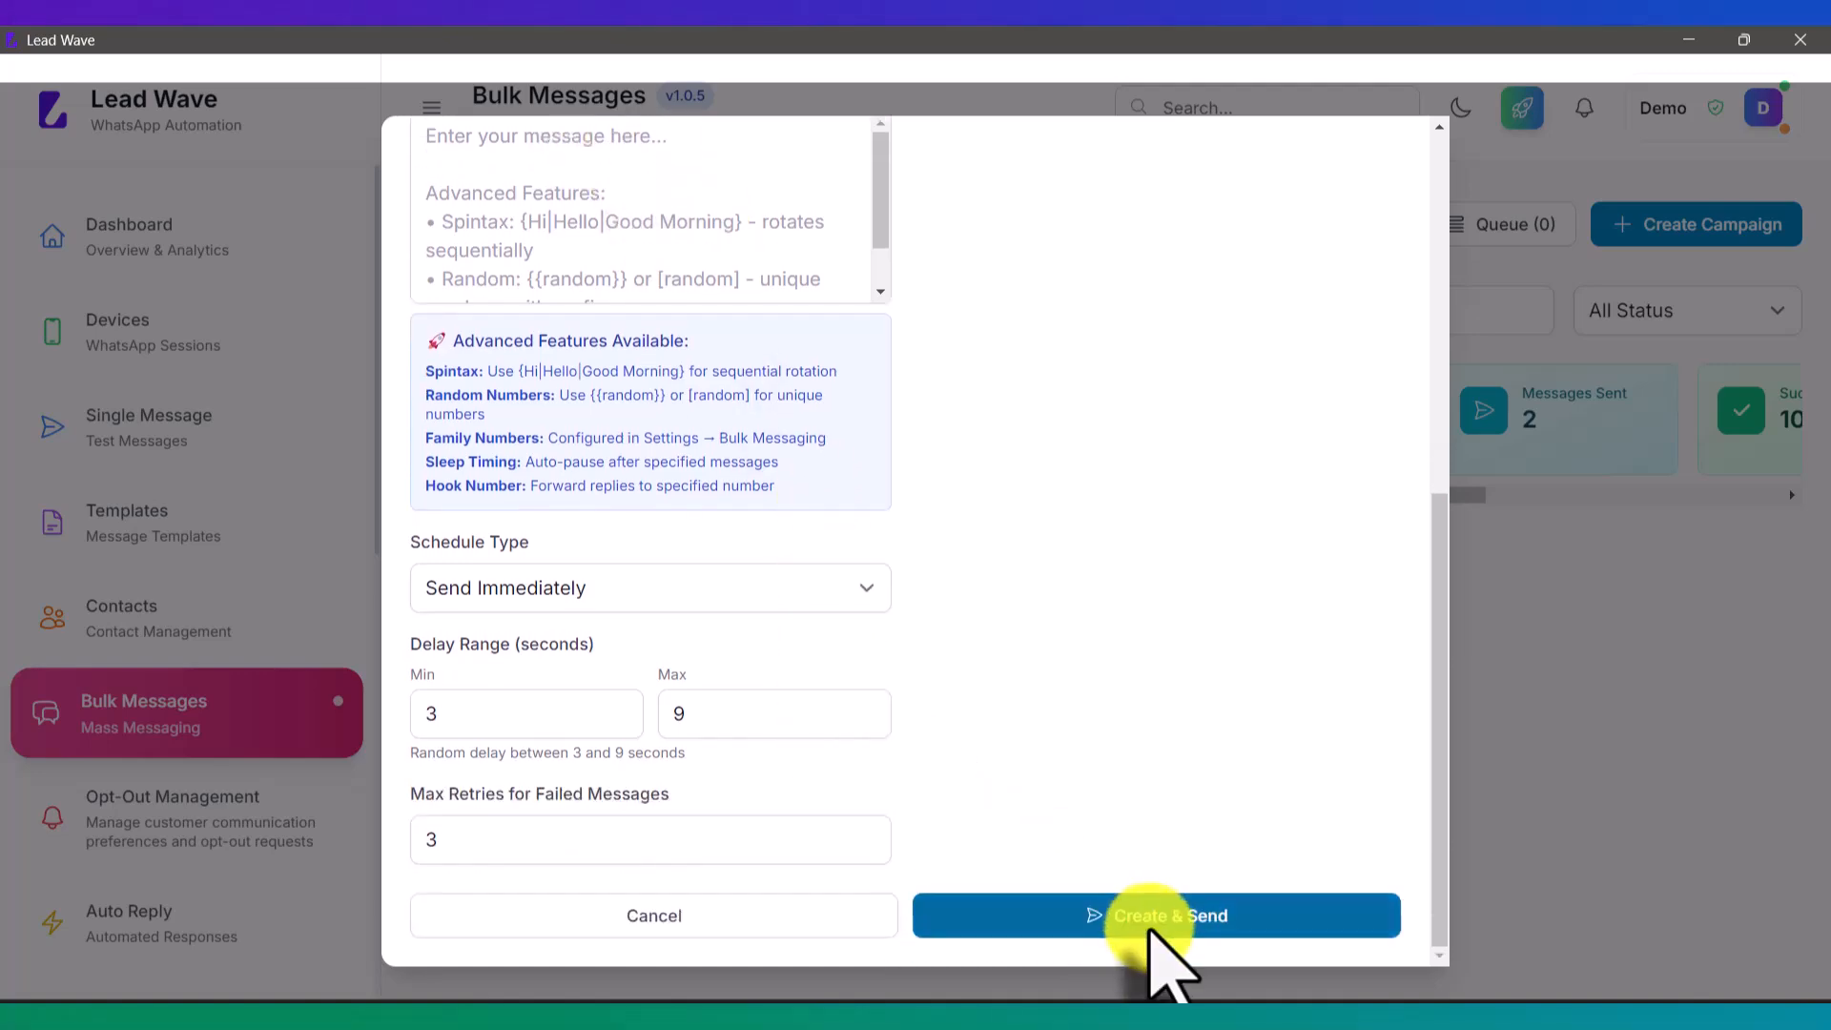
scroll(1050, 605, up, 10)
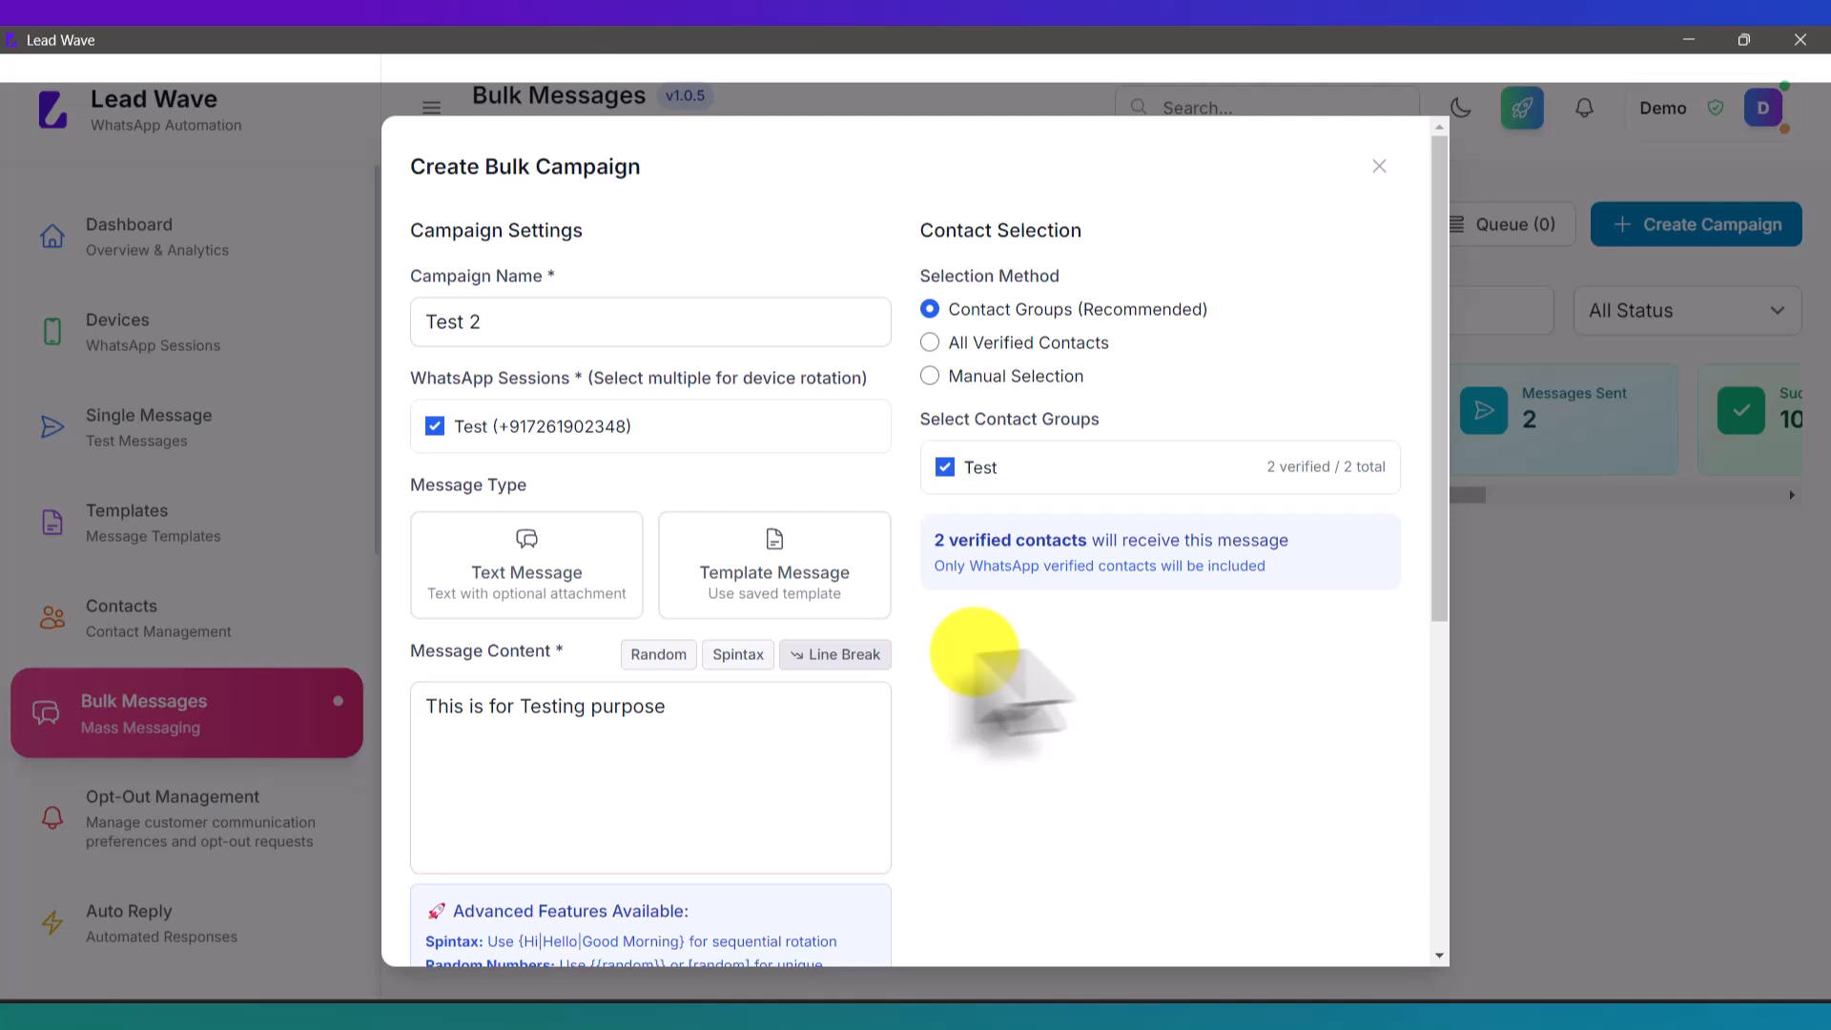
scroll(1049, 672, down, 10)
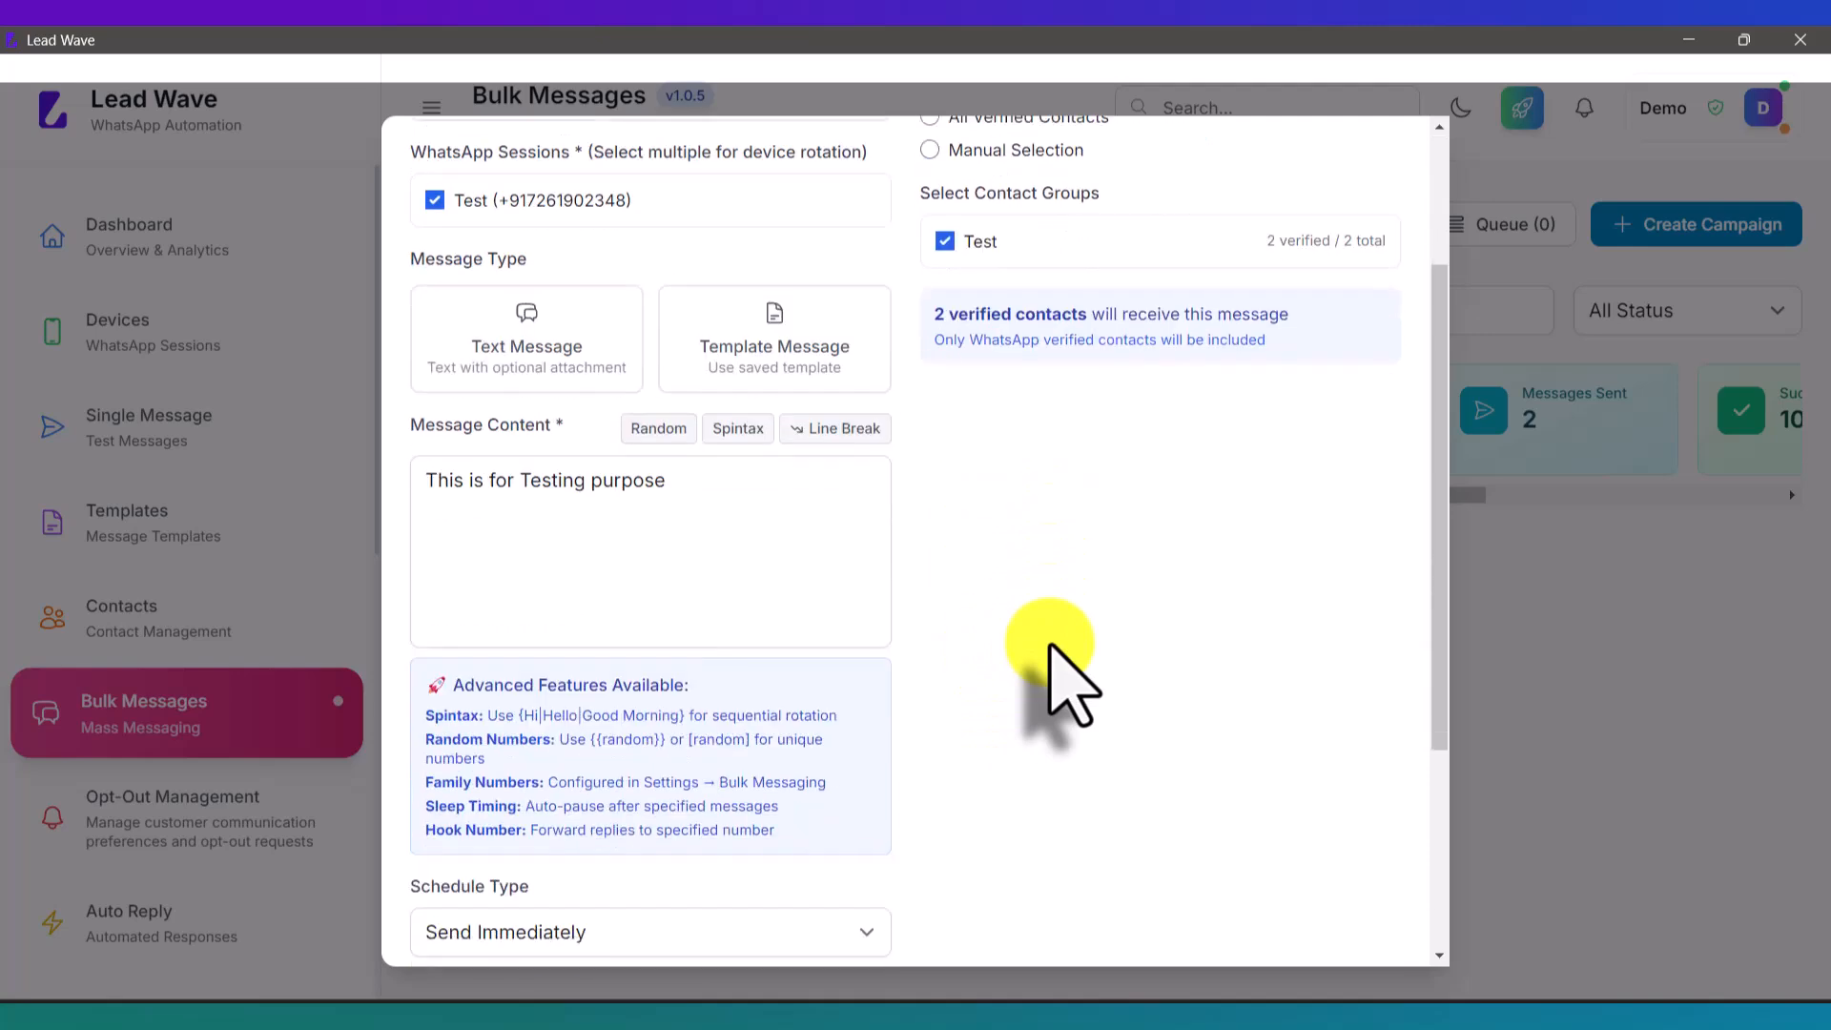
click(1135, 939)
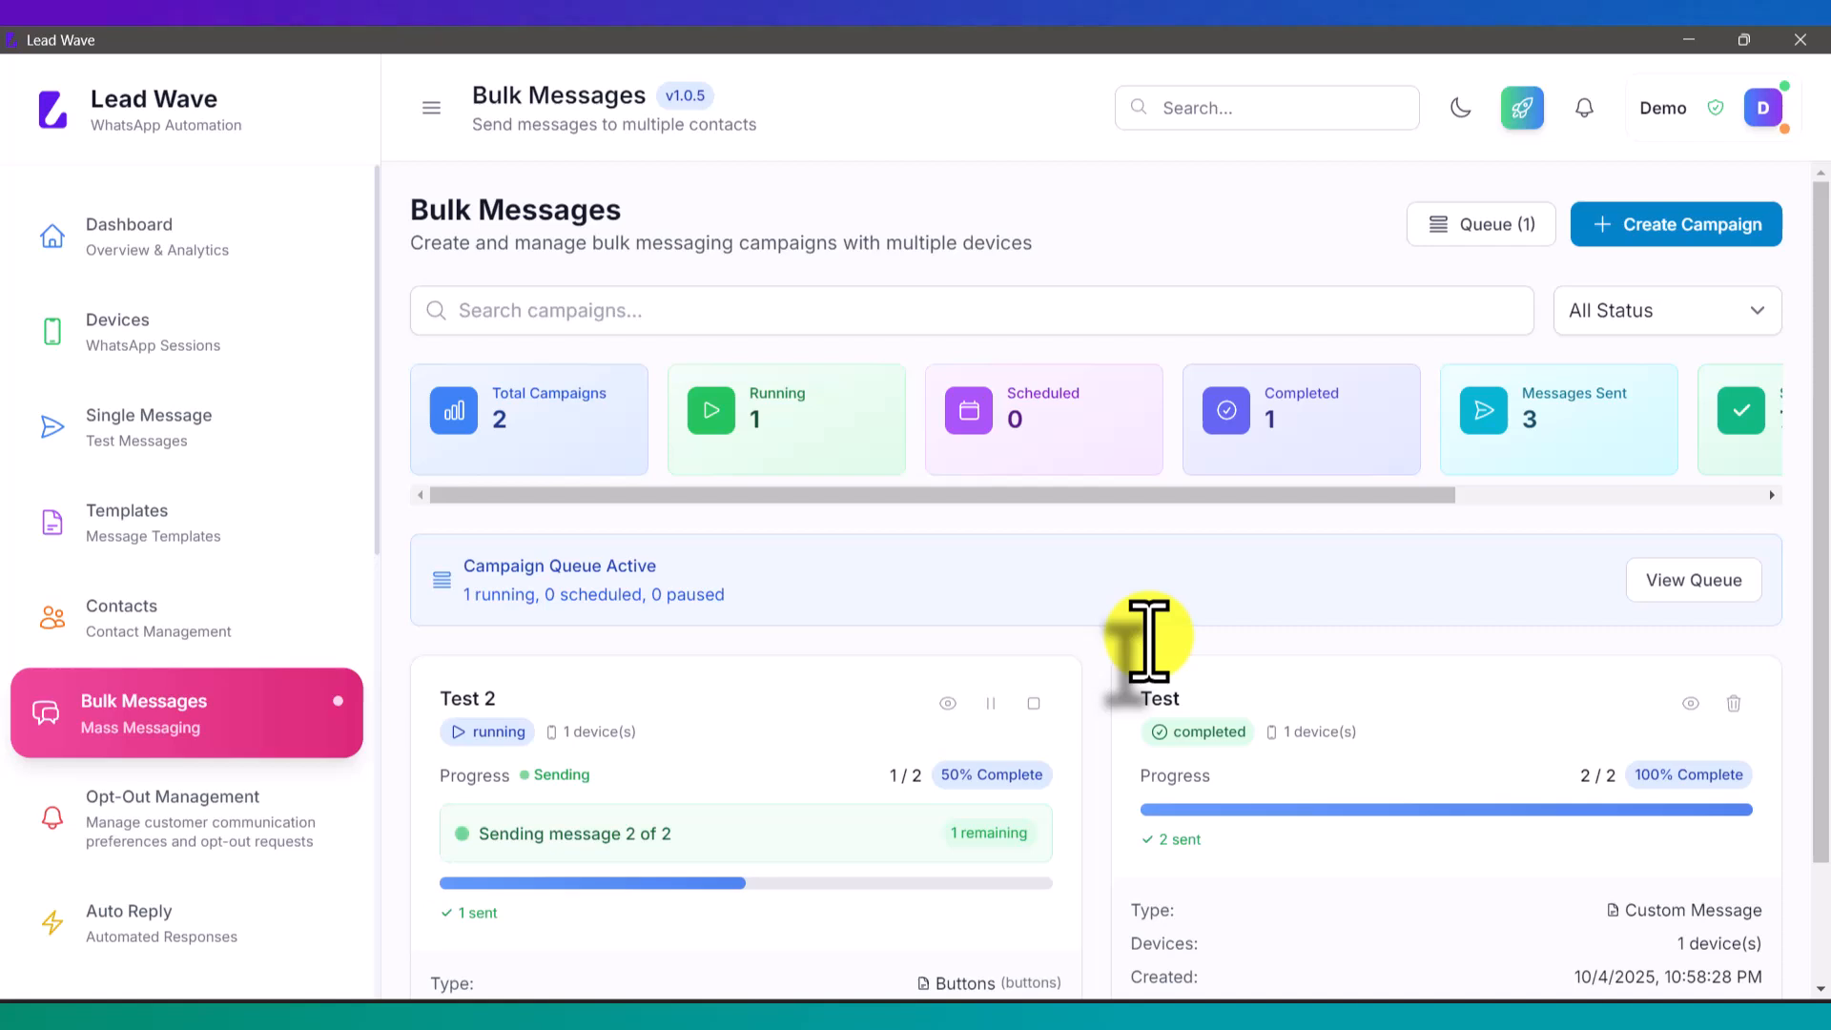
Check the Test 2 campaign's progress and the template message on the mirrored phone, returning to Lead Wave.
scroll(1086, 620, down, 3)
scroll(1083, 662, up, 3)
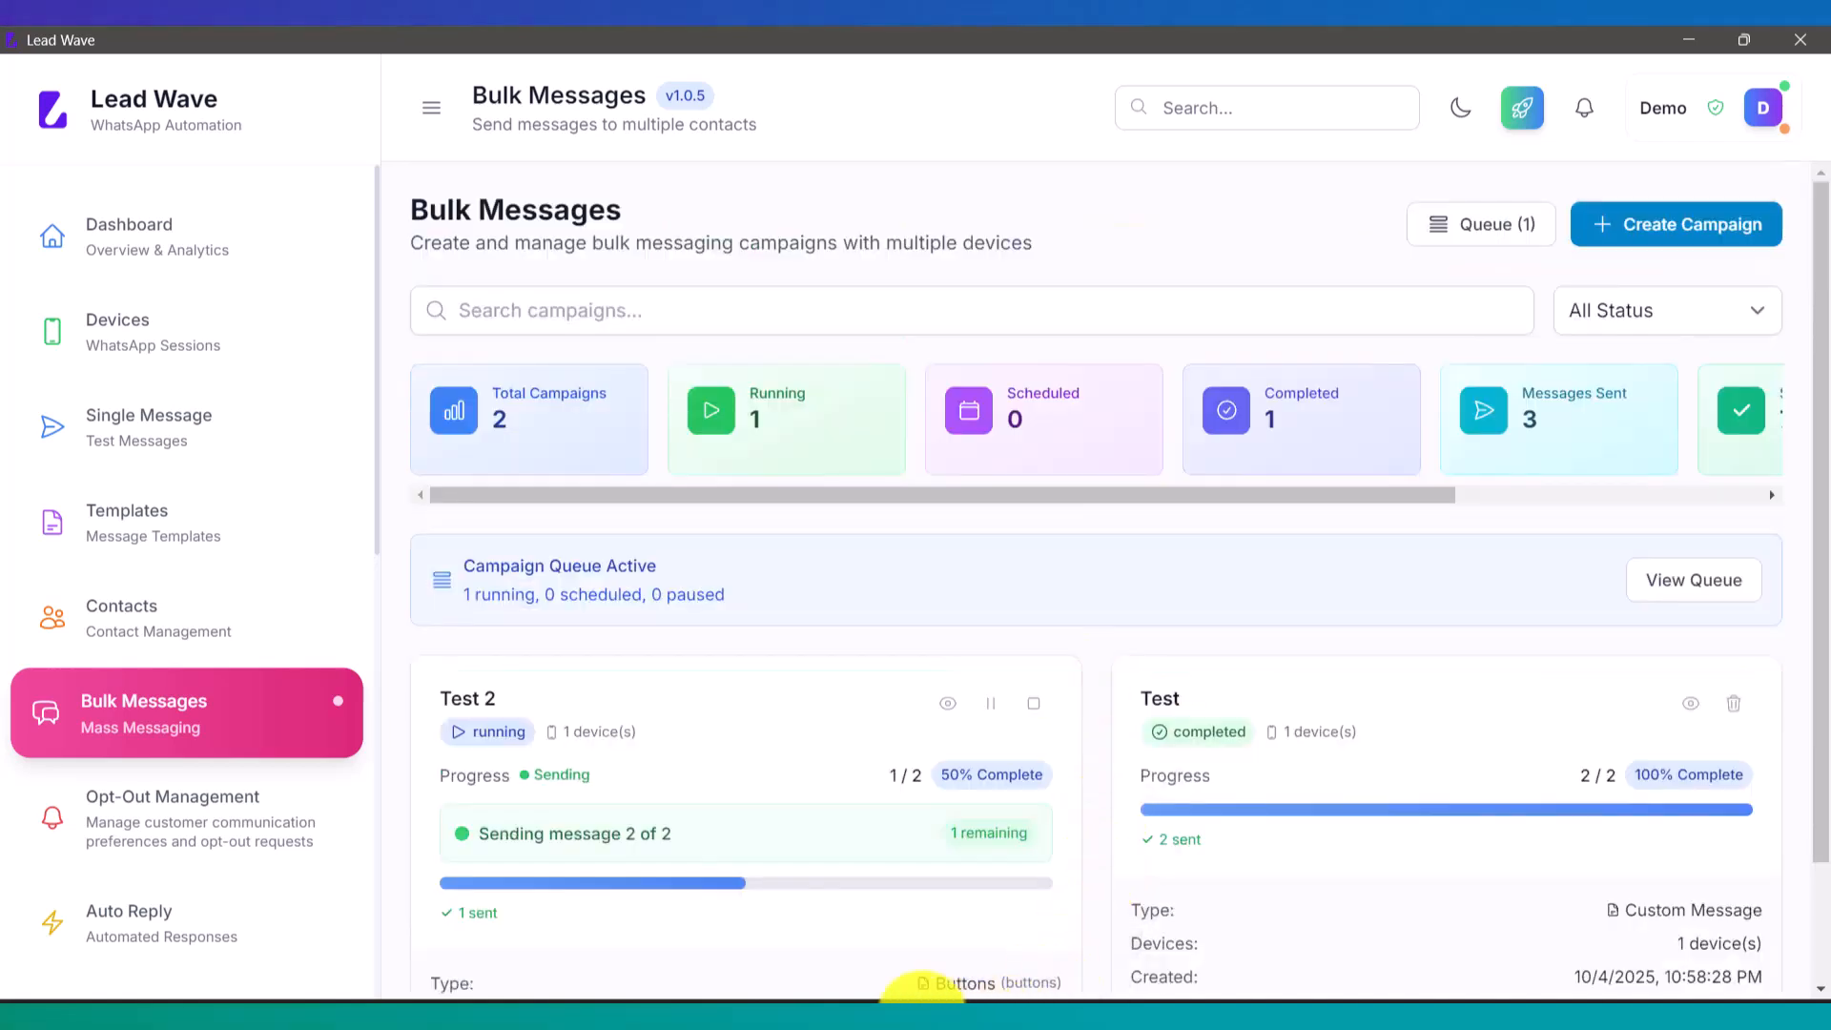
mouse_move(887, 1006)
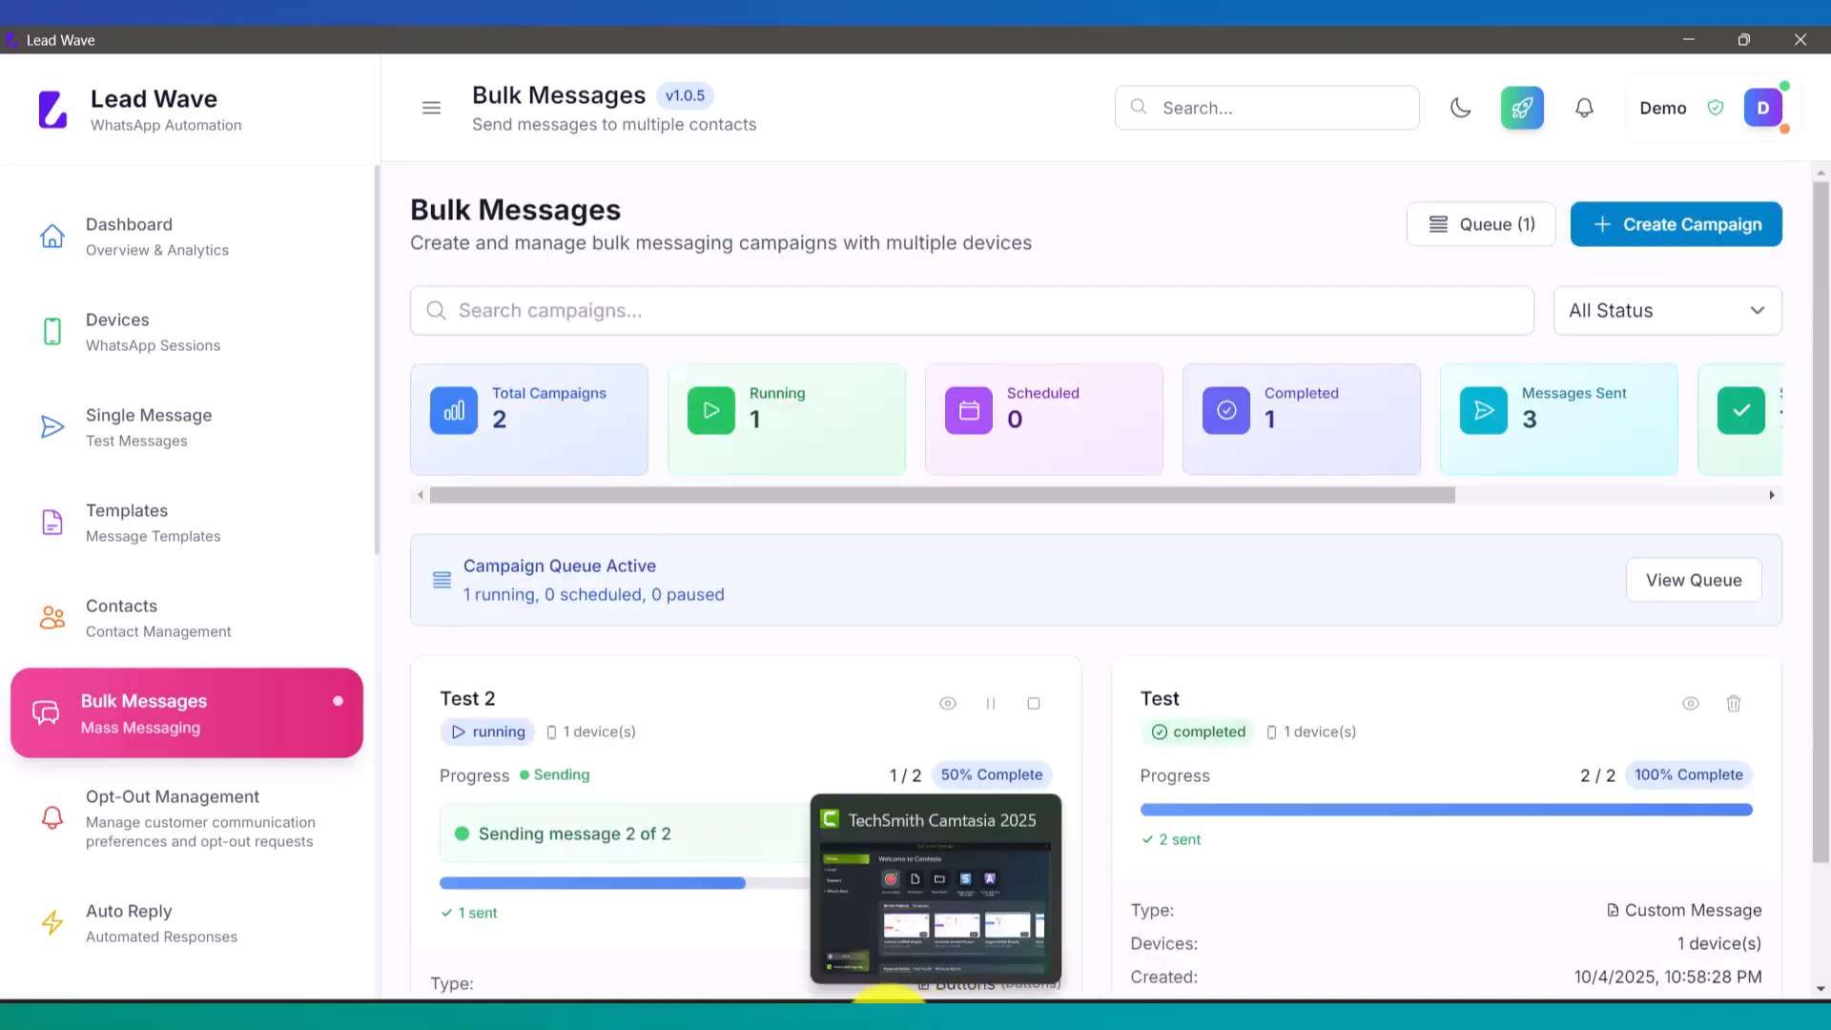
click(996, 892)
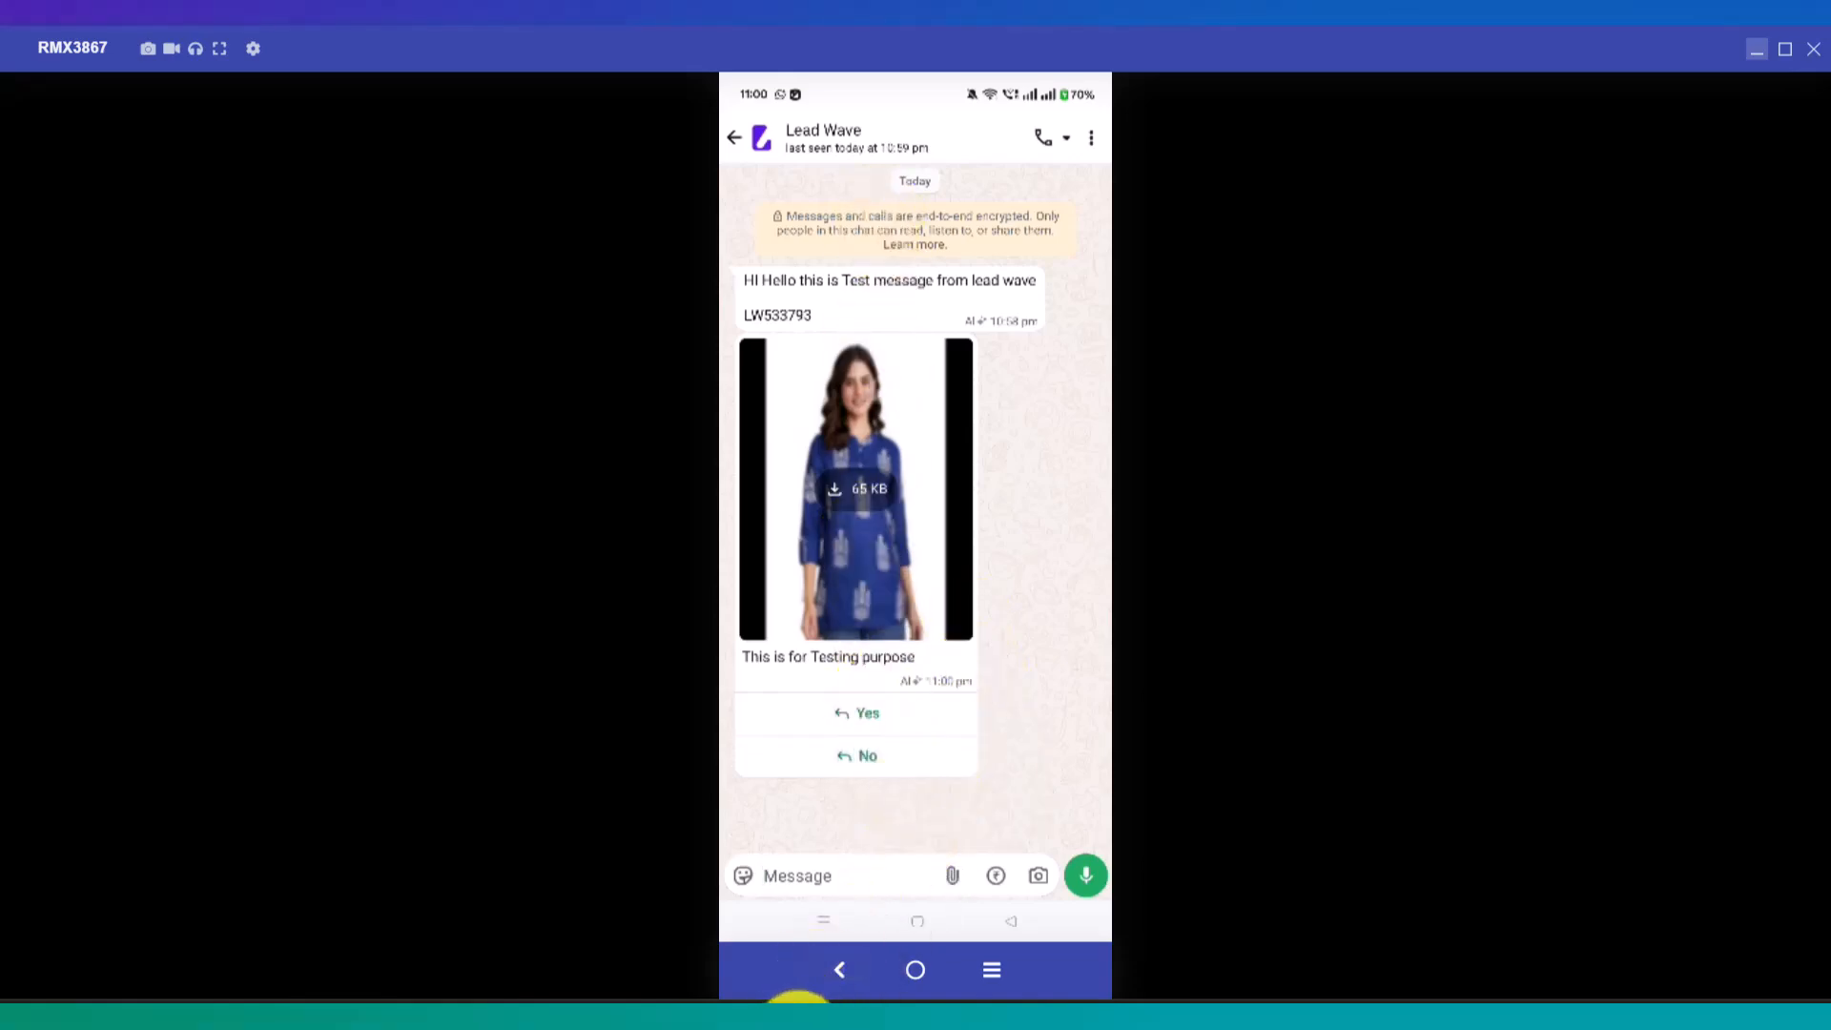
click(799, 1026)
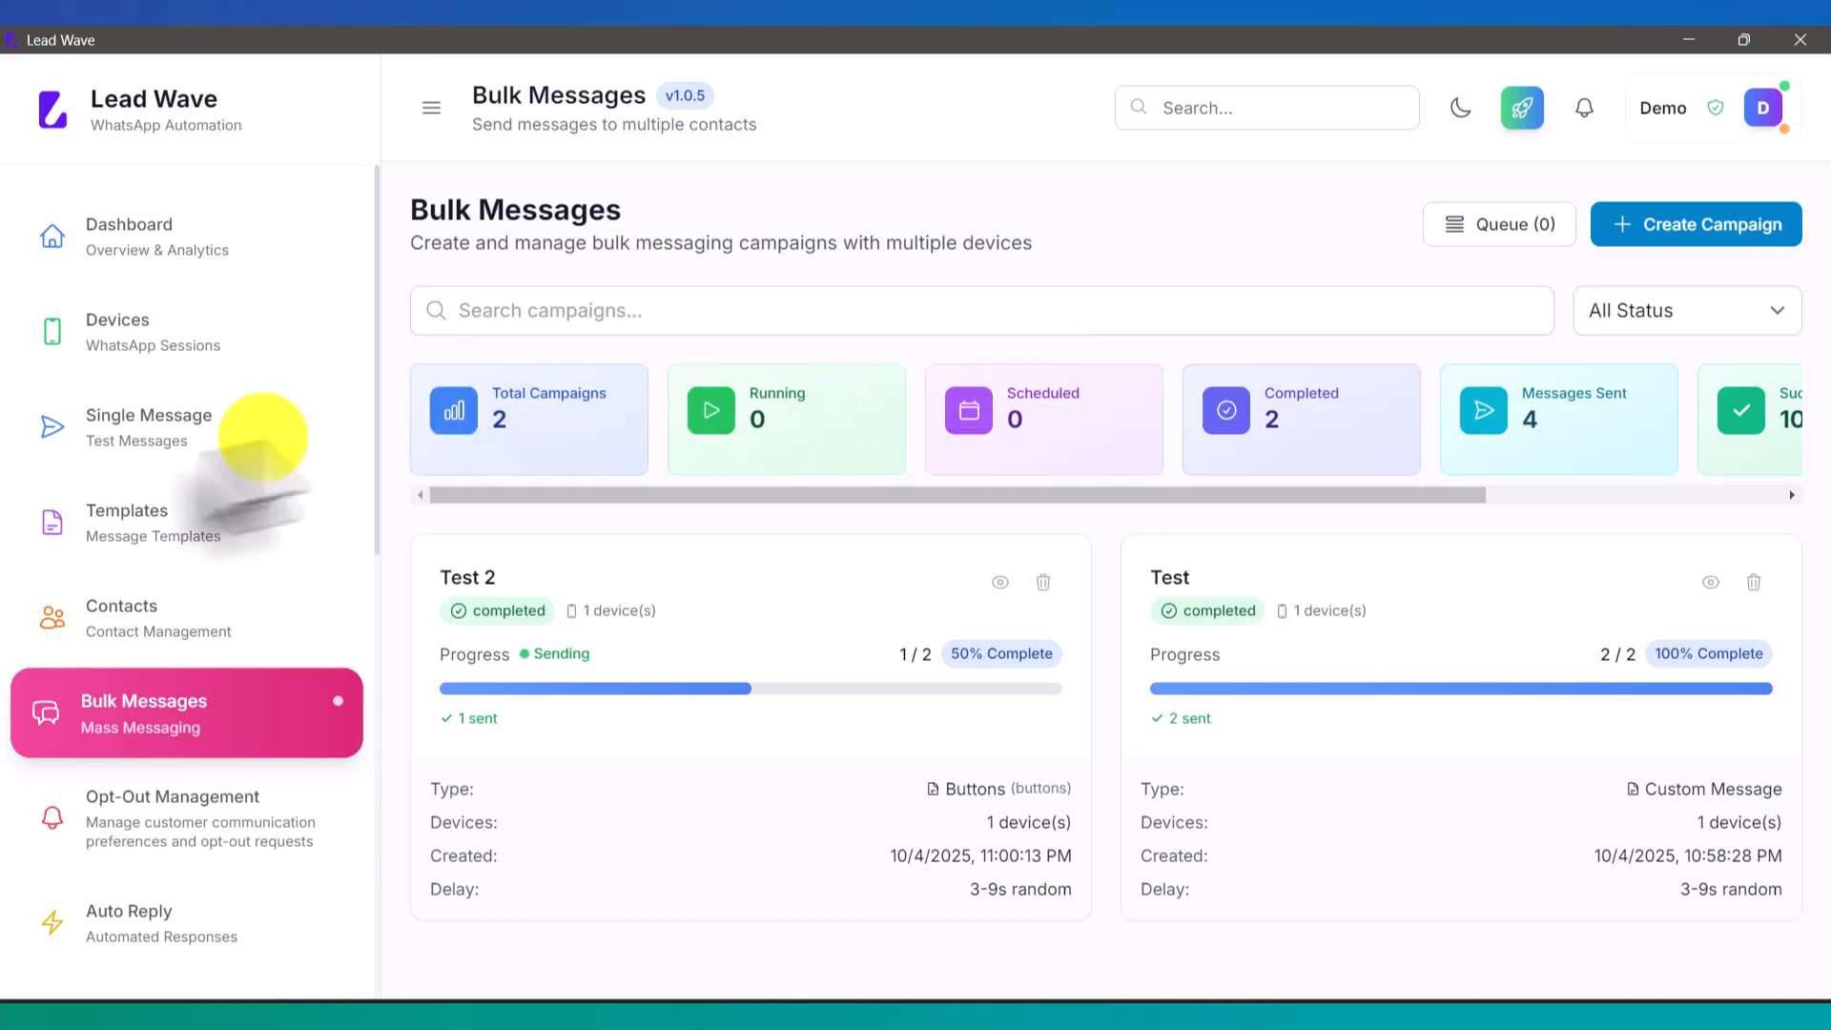
Open the Bulk Messaging settings and set the Random Number Prefix to Ref.
scroll(112, 446, down, 1)
scroll(112, 443, down, 10)
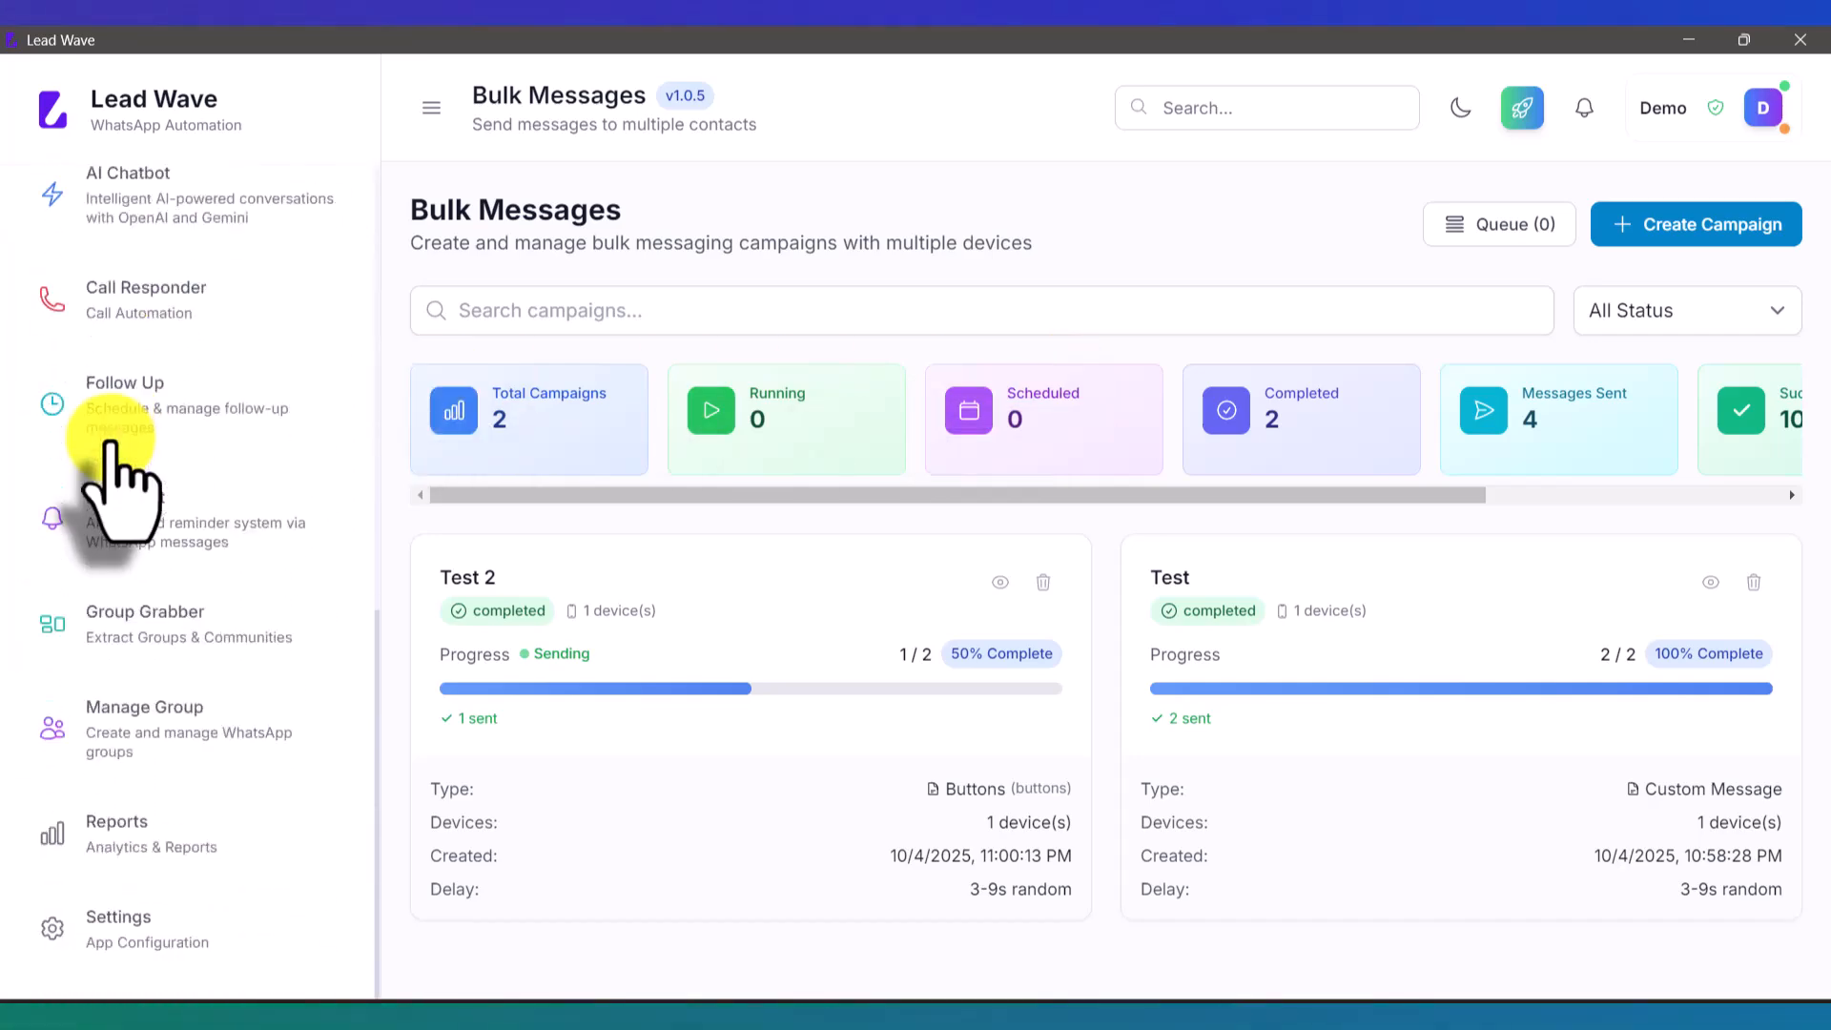
click(171, 942)
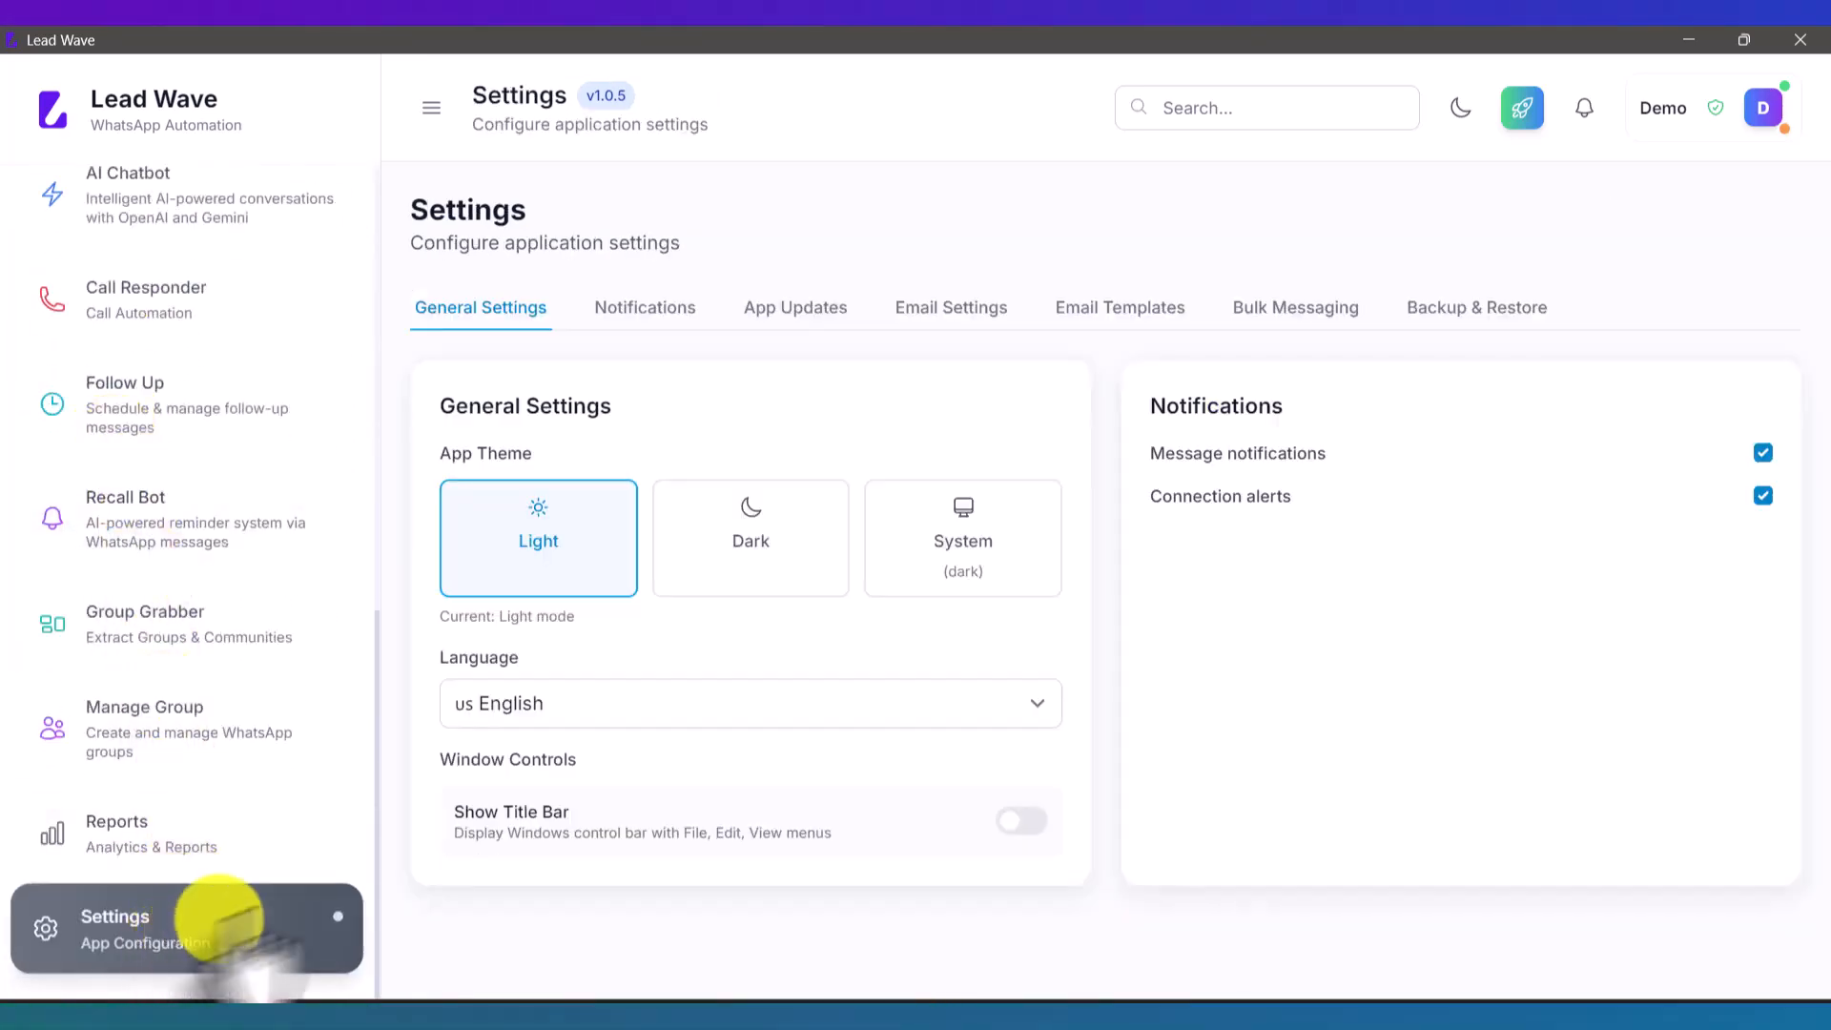
click(1288, 312)
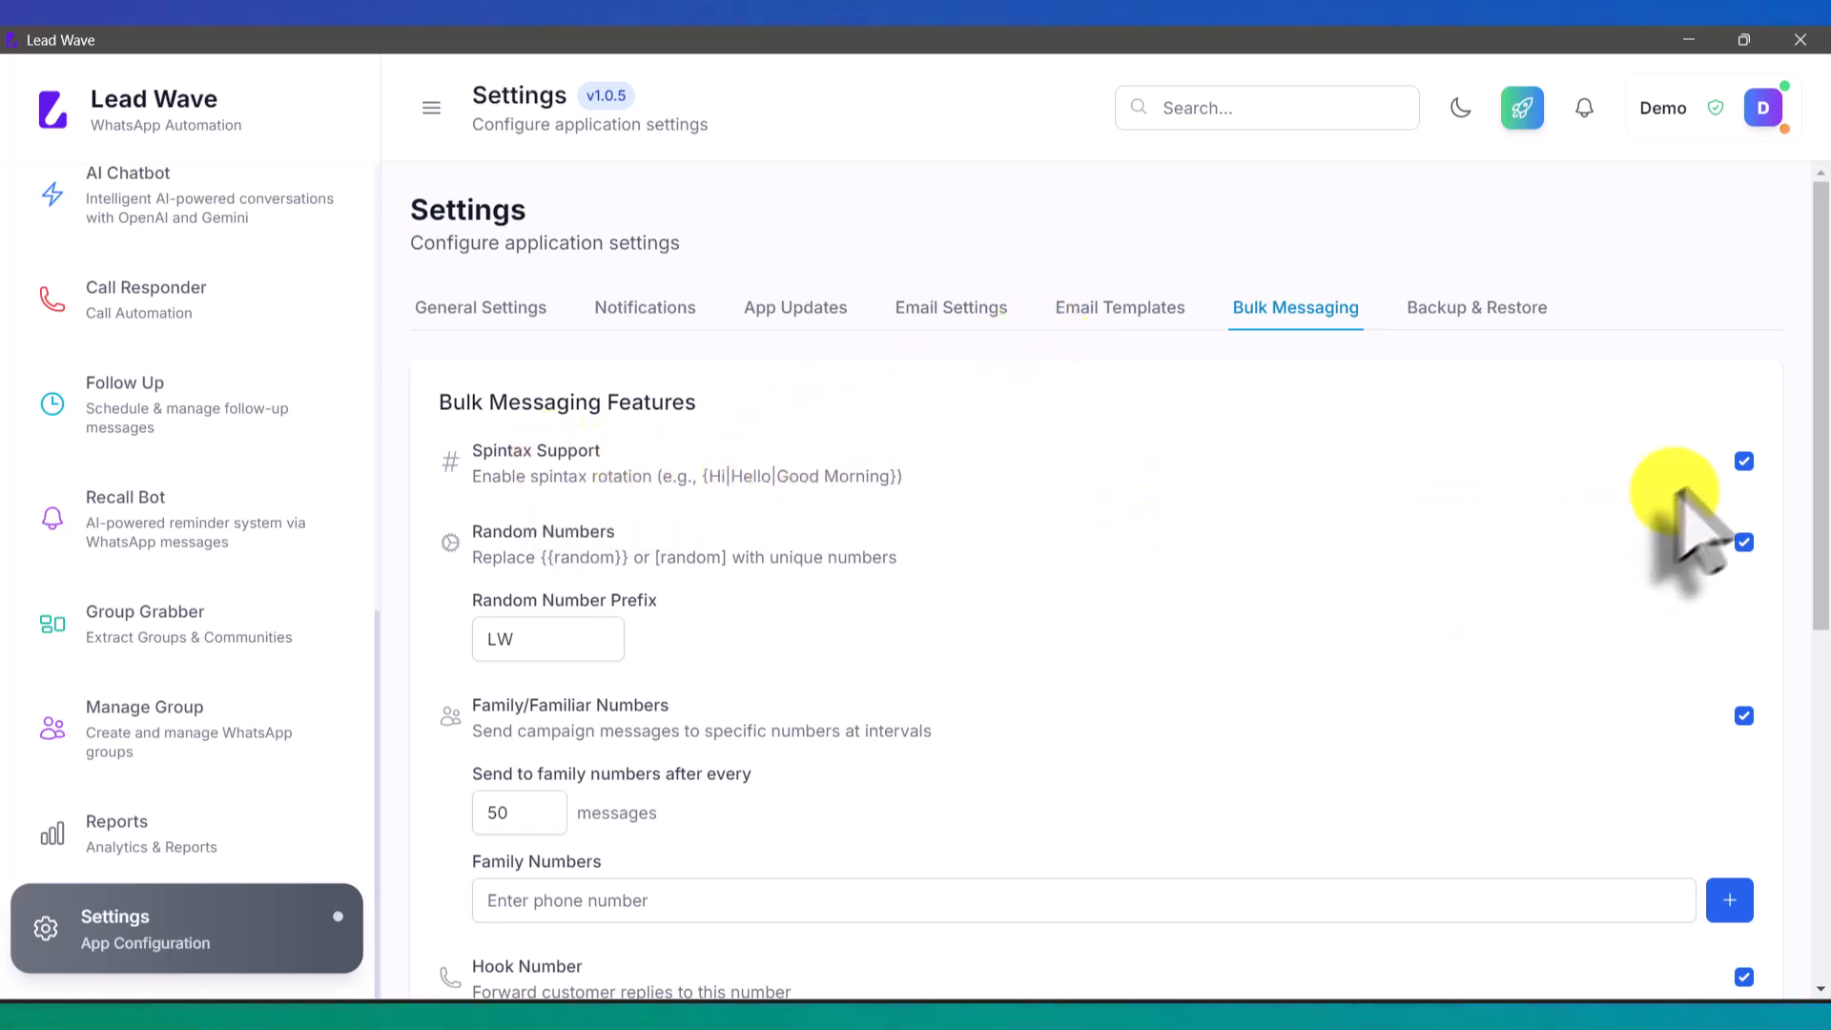
click(1745, 461)
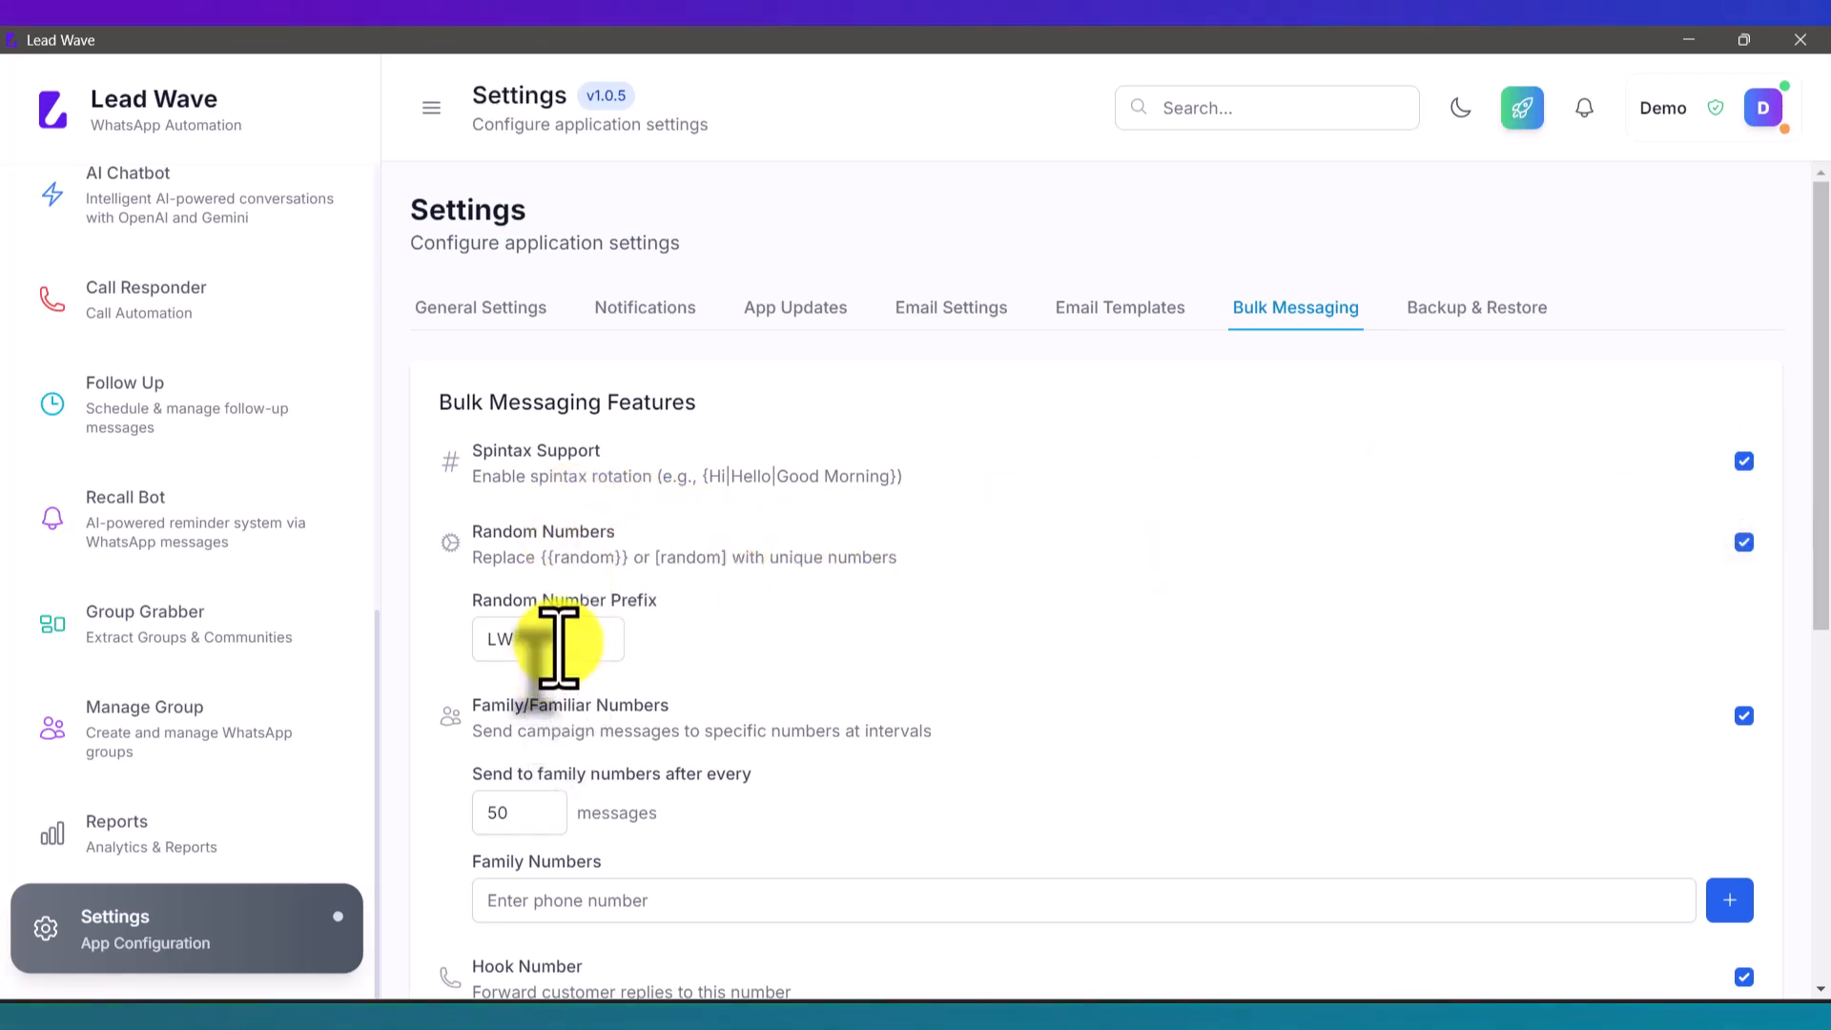
drag(551, 642, 458, 654)
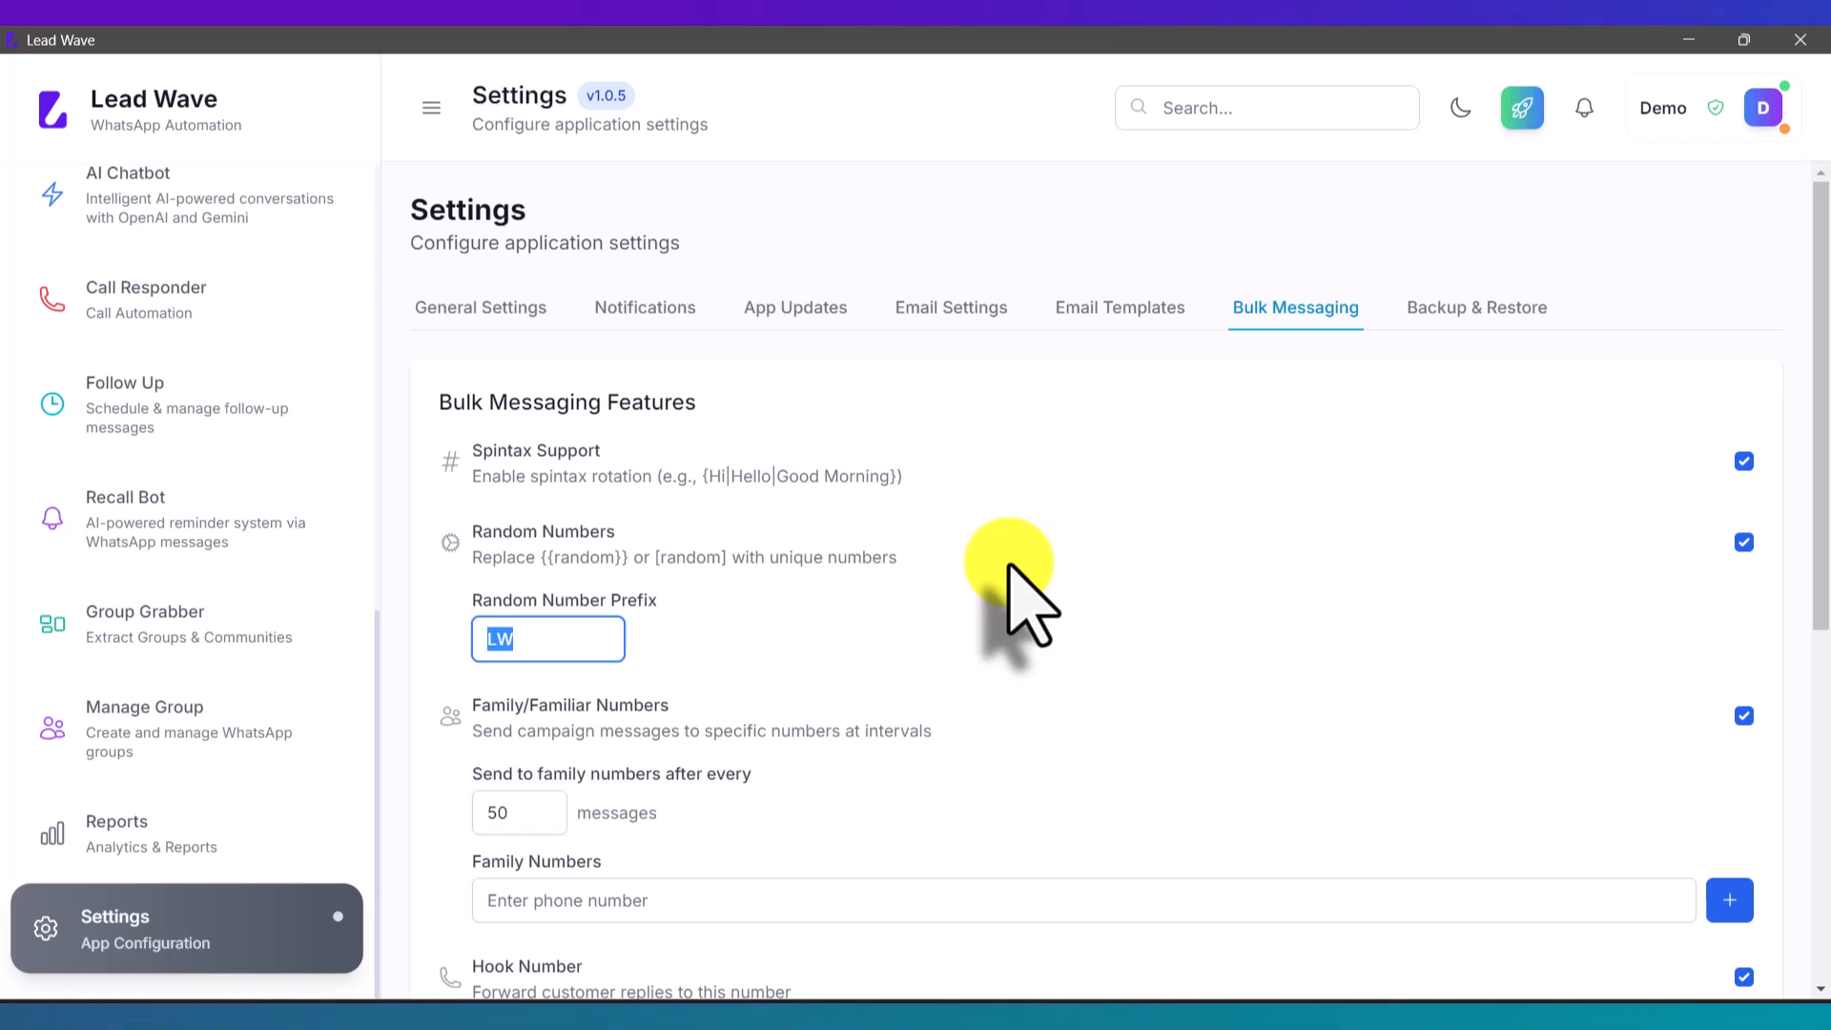
text(Ref)
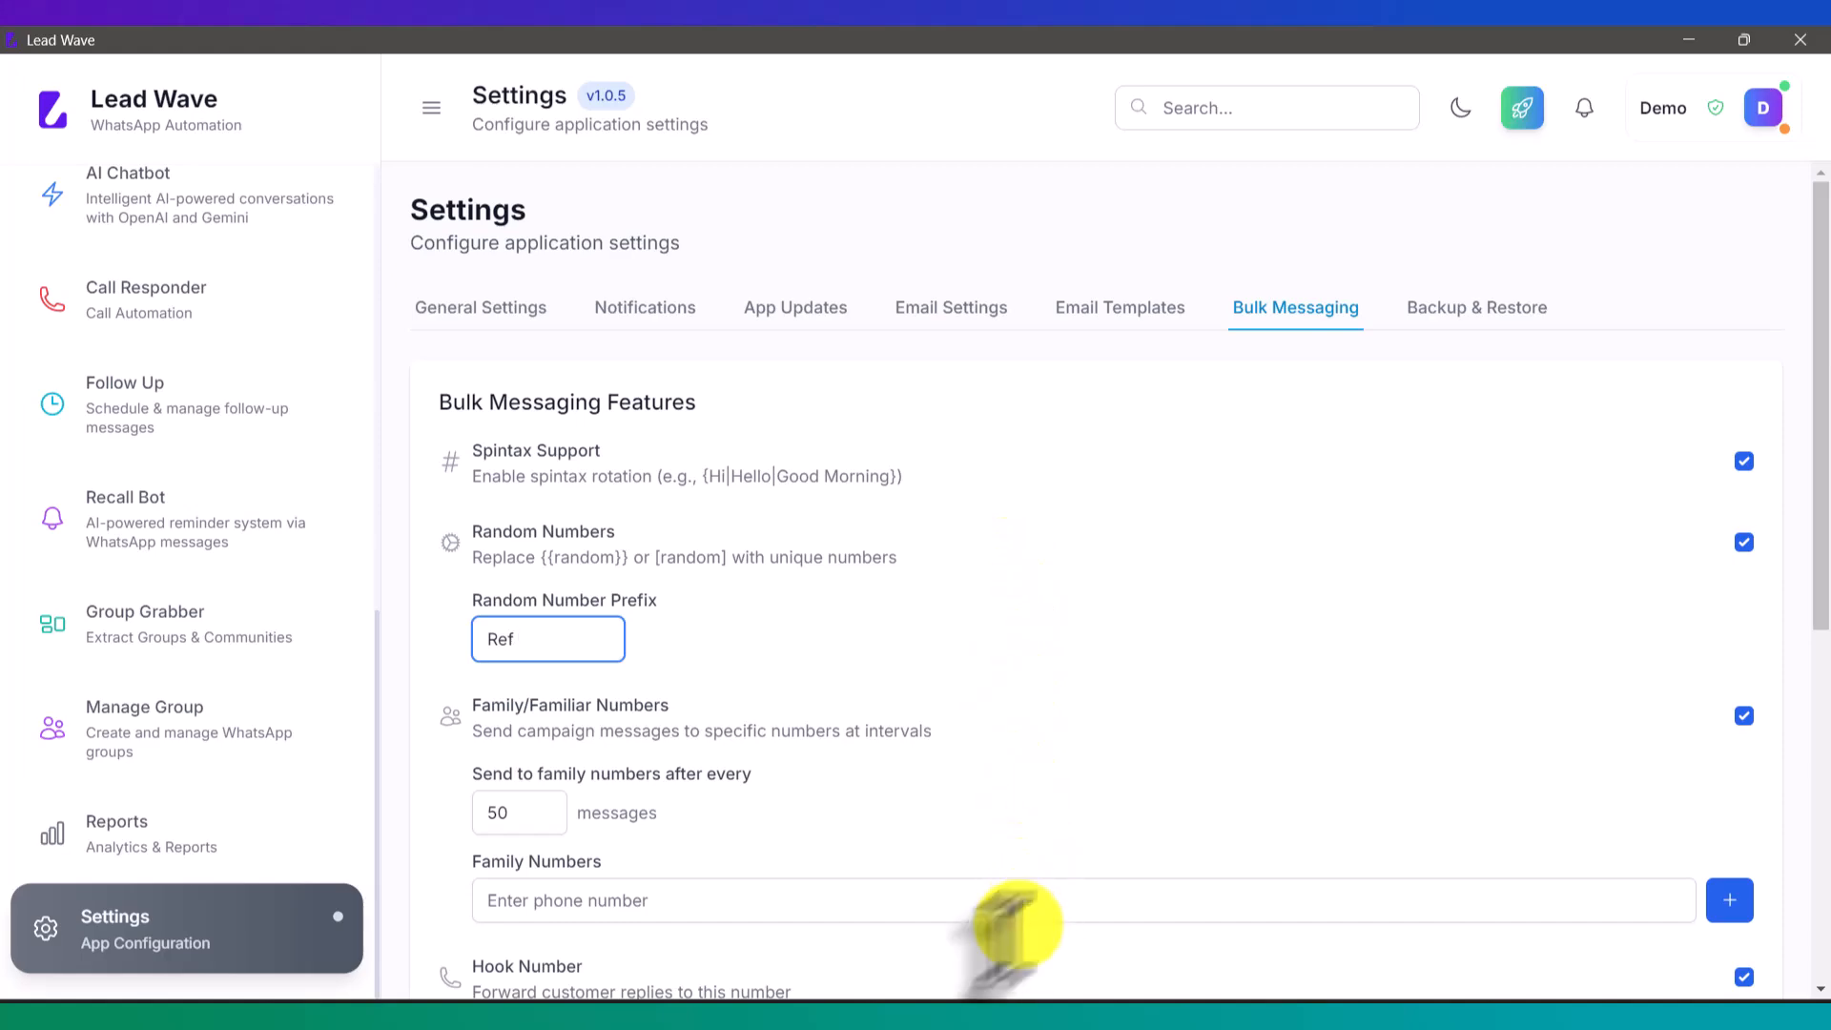
Switch to the mirrored phone to examine the random number in the first received message, and return to Lead Wave.
mouse_move(897, 1011)
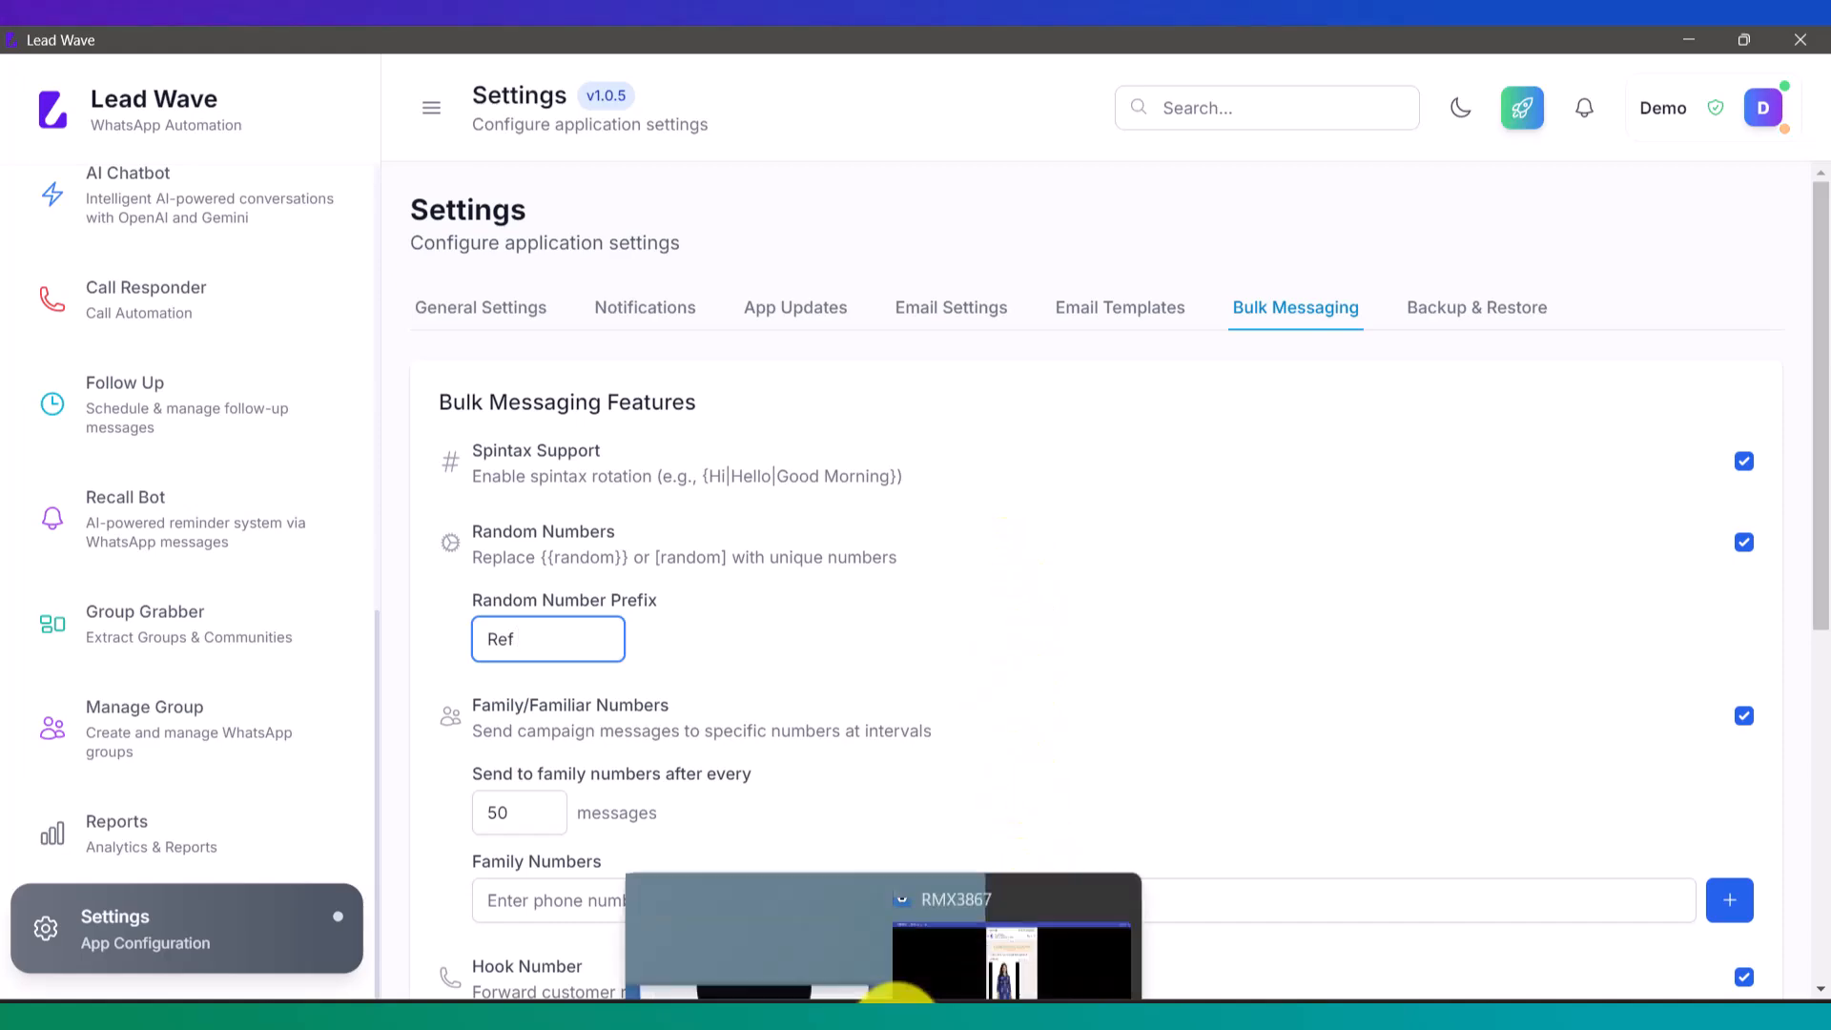
click(1096, 948)
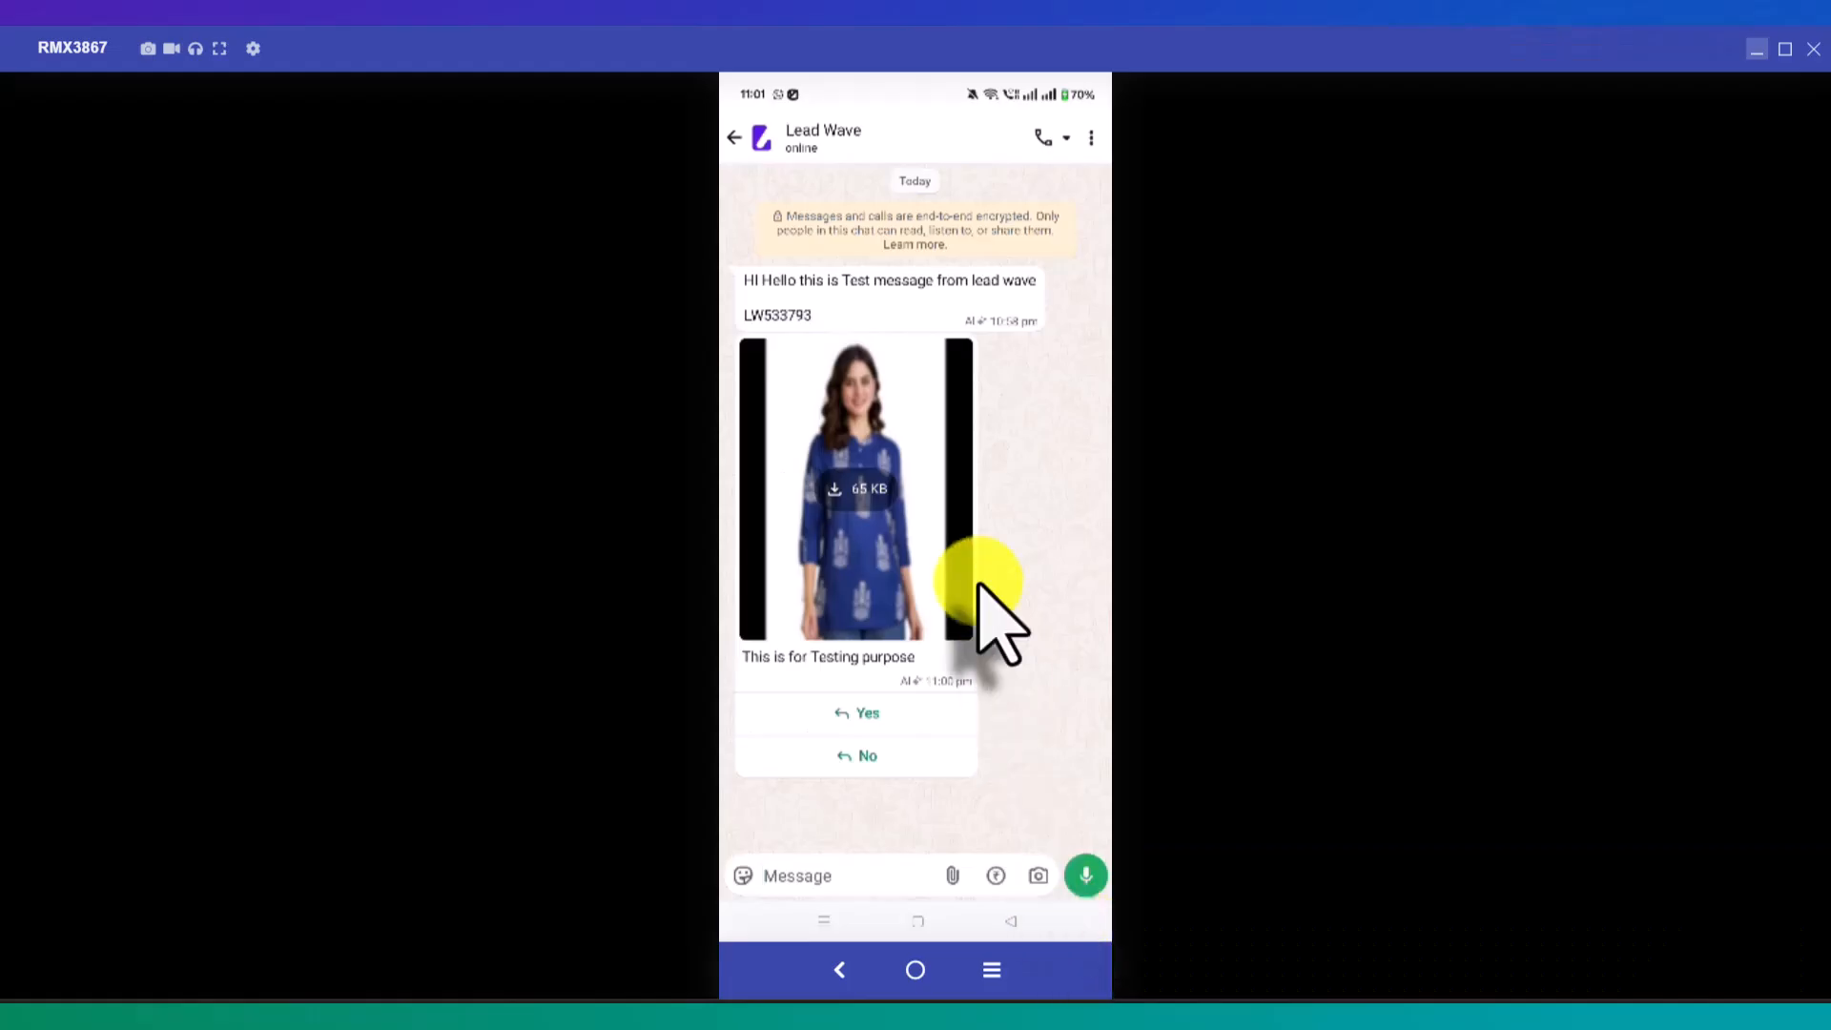
click(761, 315)
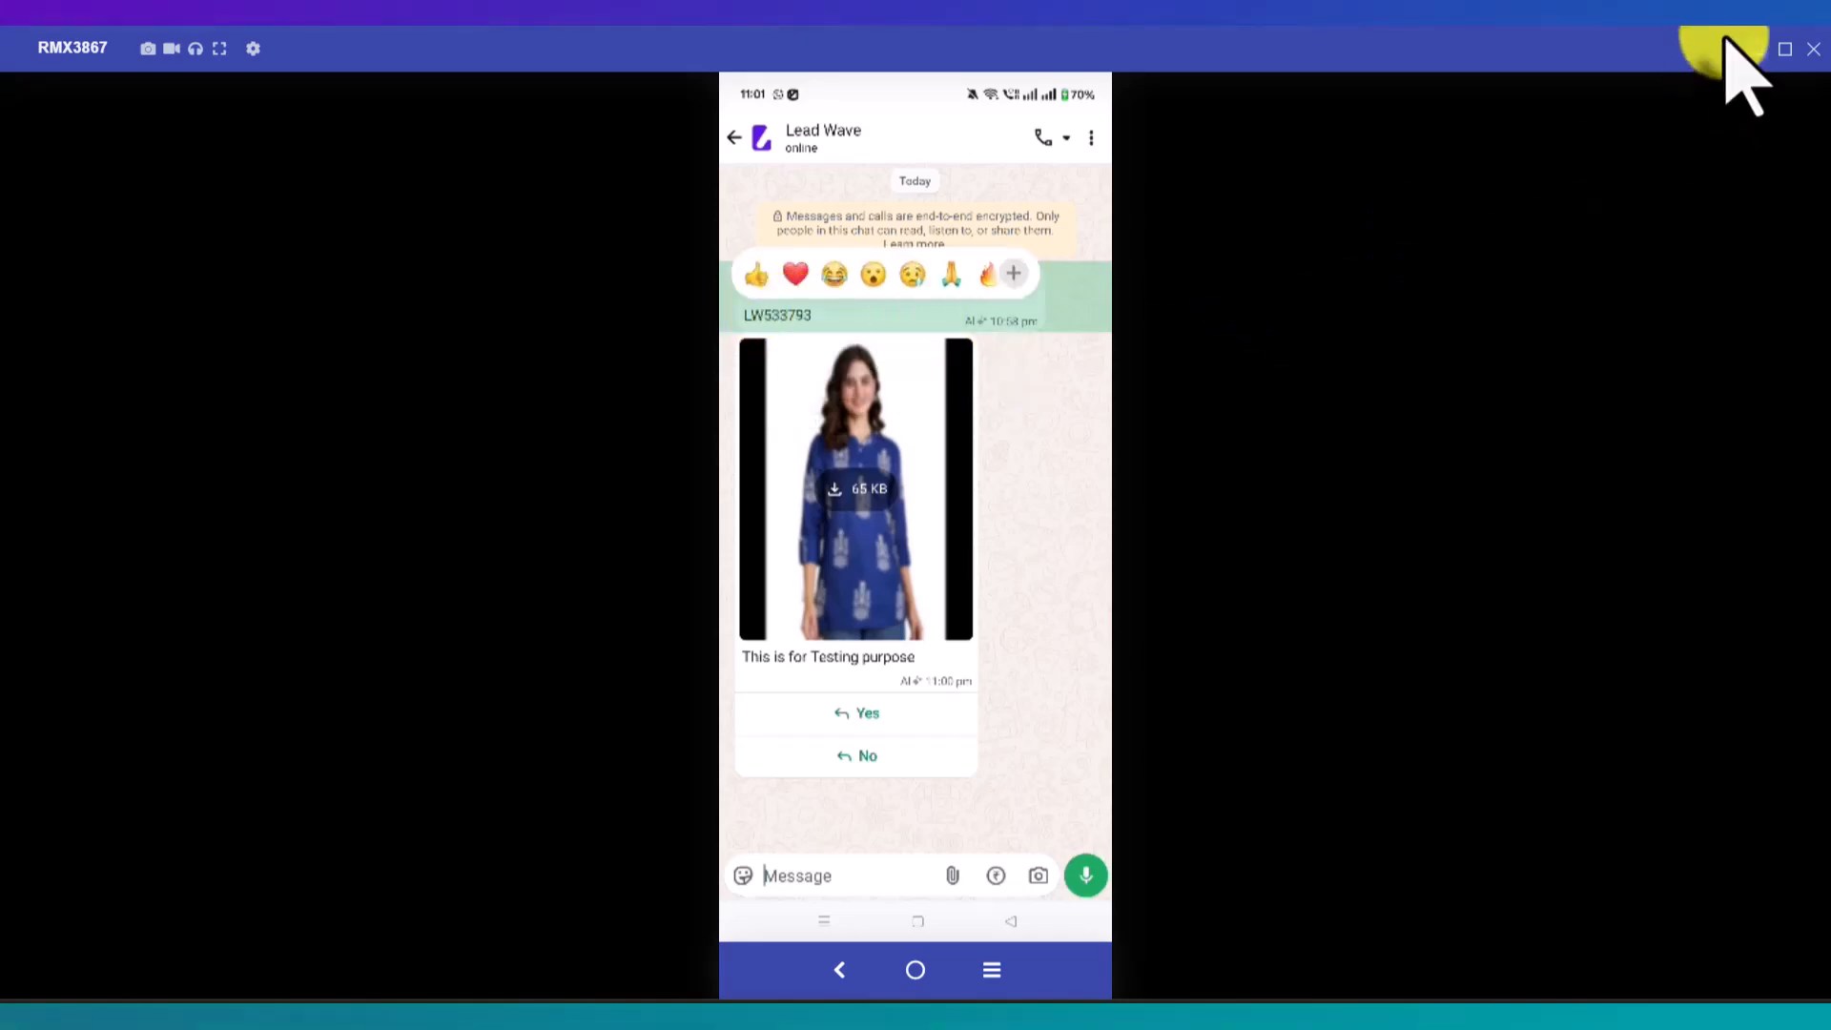
click(1756, 49)
Set the interval for sending campaign messages to family numbers to every 37 messages.
scroll(1140, 524, down, 3)
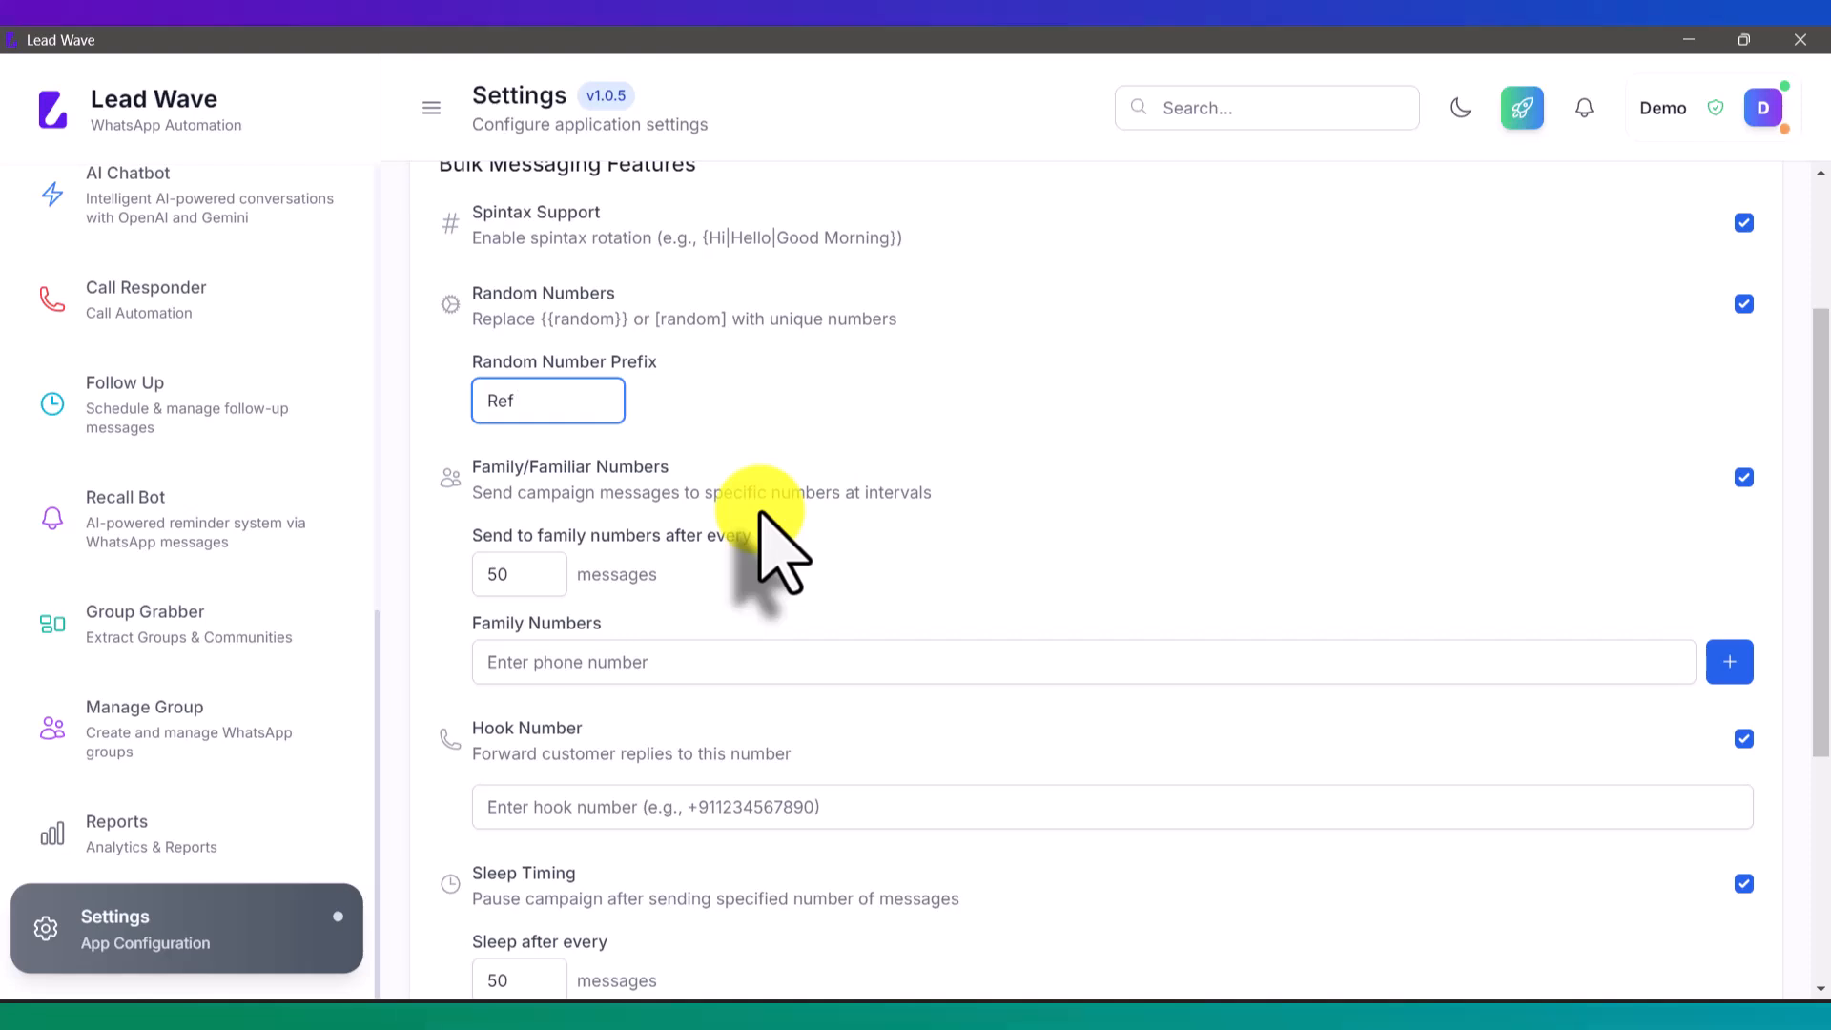
click(630, 660)
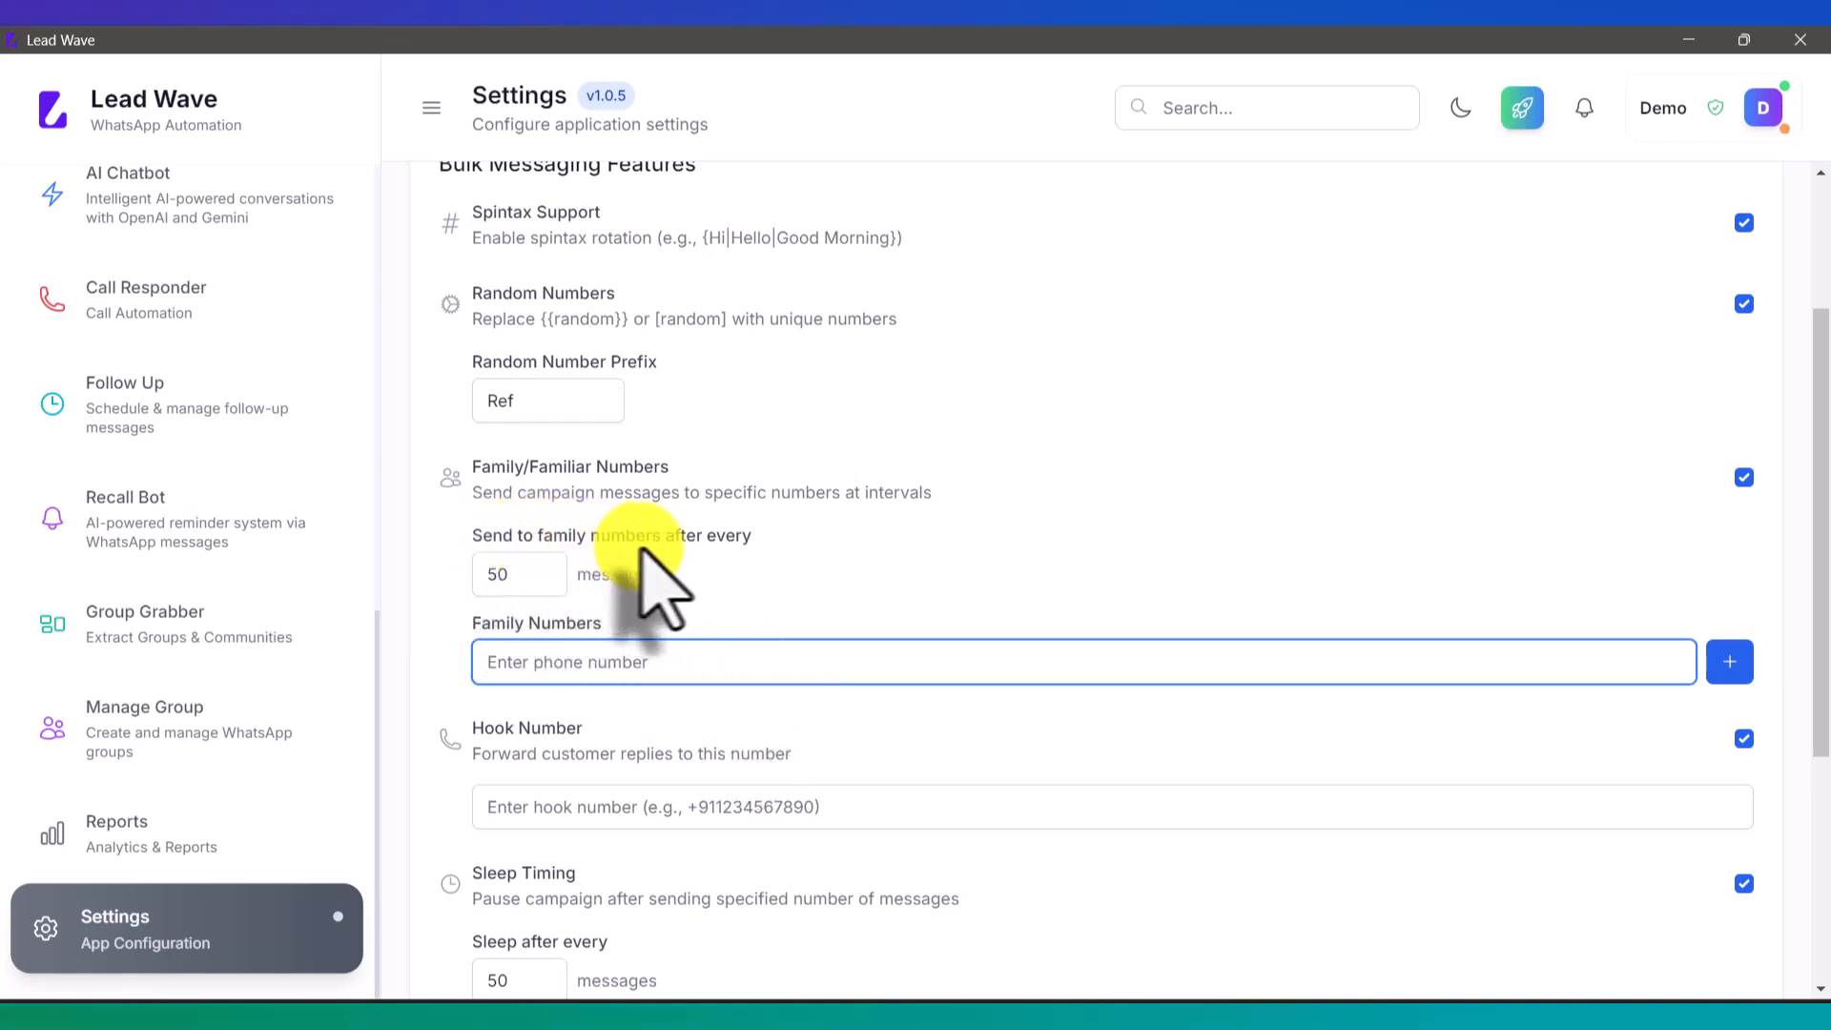
click(544, 579)
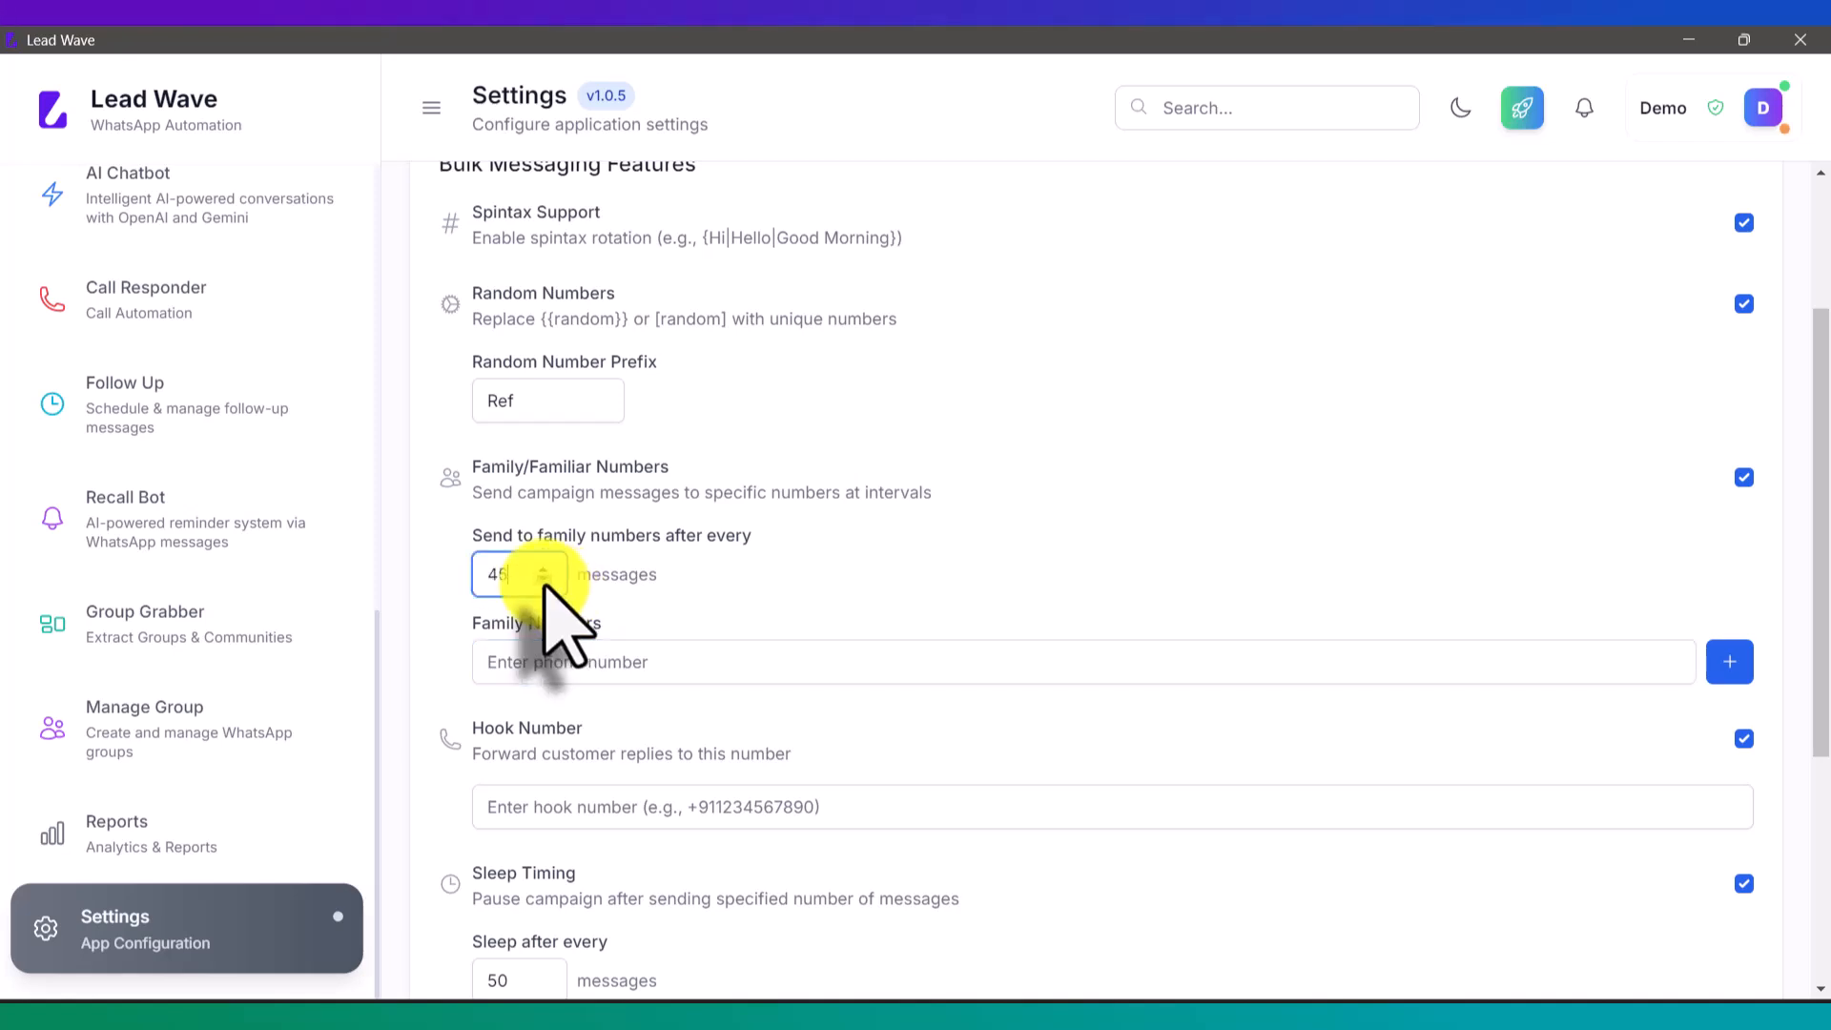
click(544, 580)
click(544, 581)
click(544, 581)
click(543, 581)
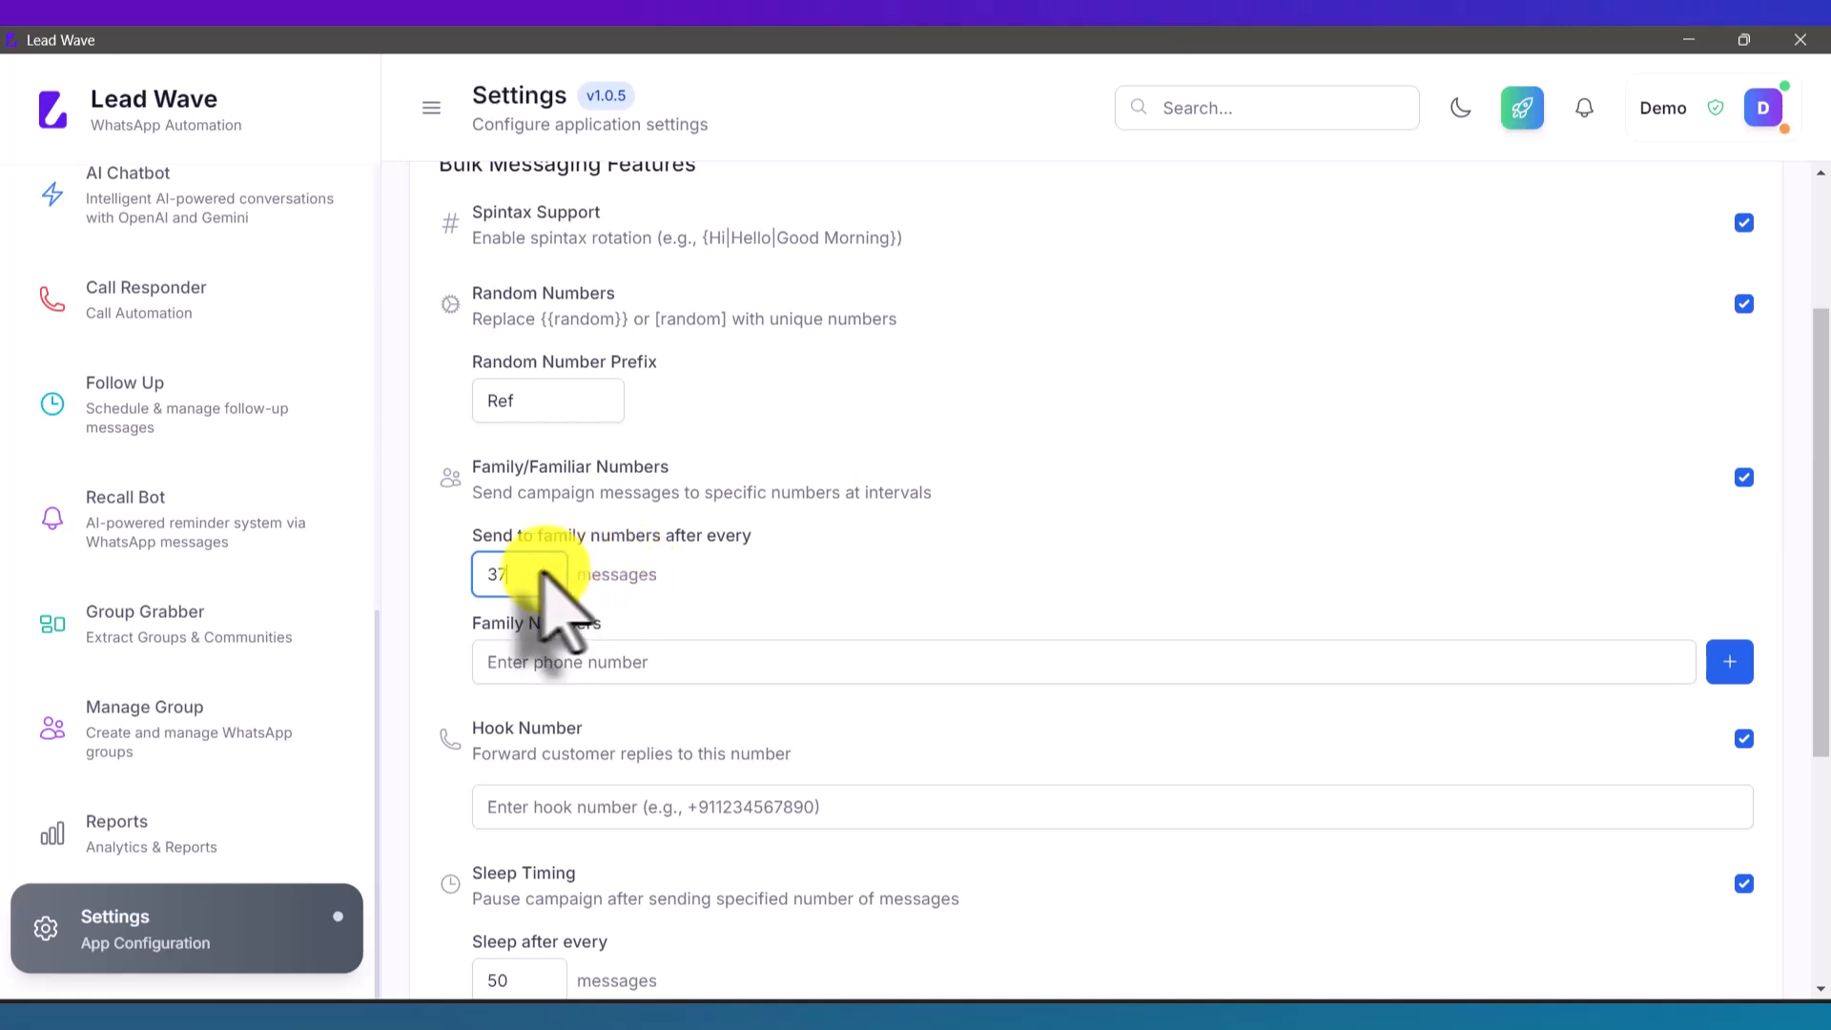
drag(515, 576, 482, 578)
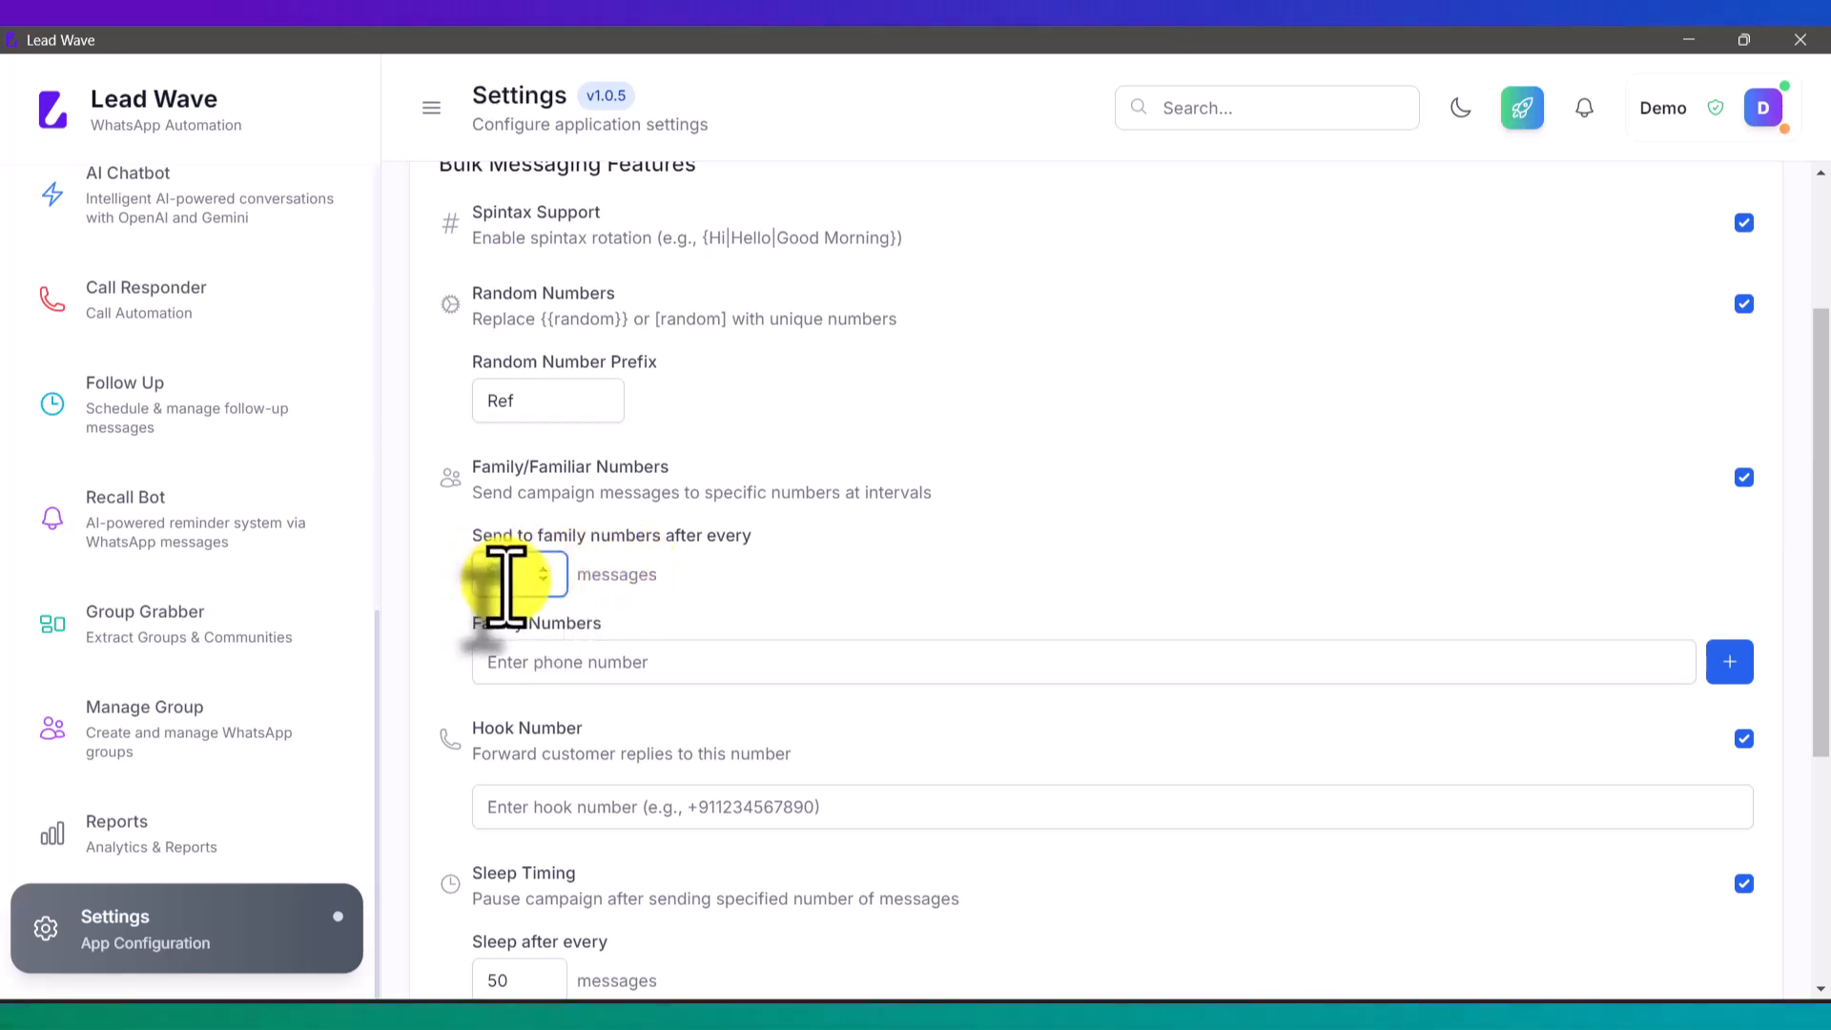
double_click(499, 576)
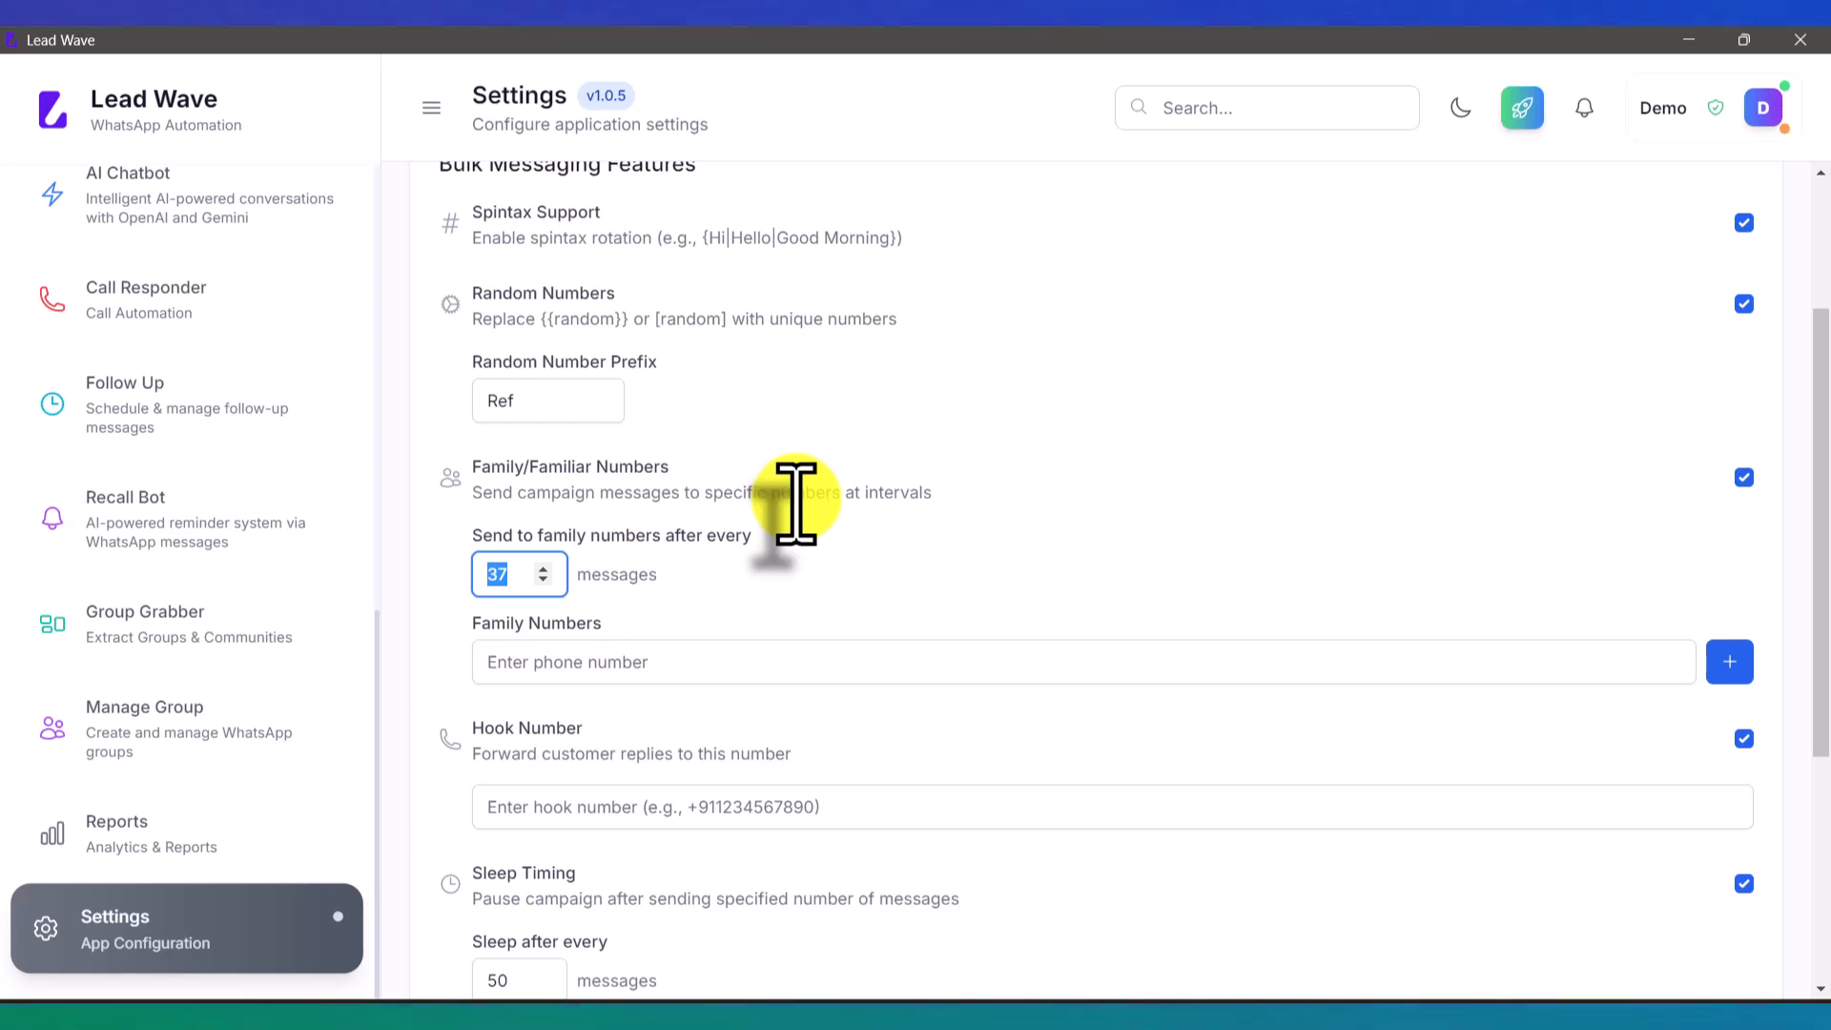
Review the Hook Number, Sleep Timing and Default Delivery Delay Range options in the Bulk Messaging settings.
scroll(796, 503, down, 3)
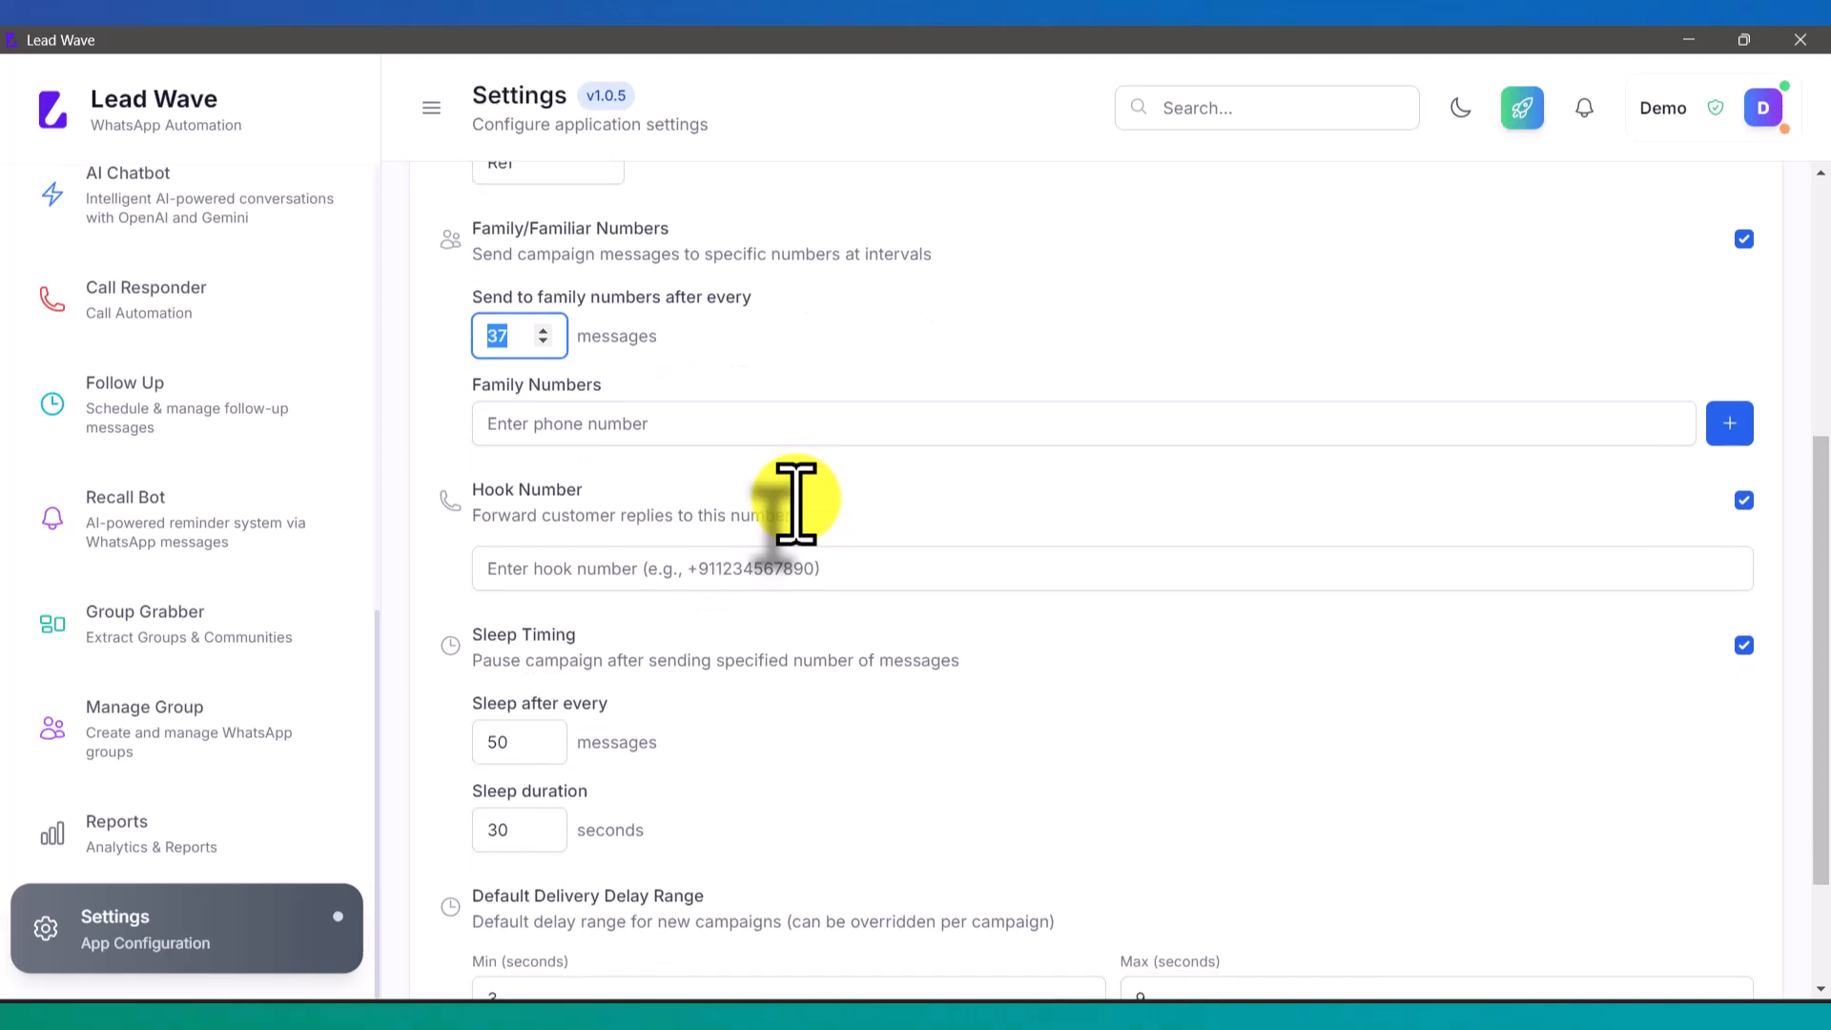
click(605, 570)
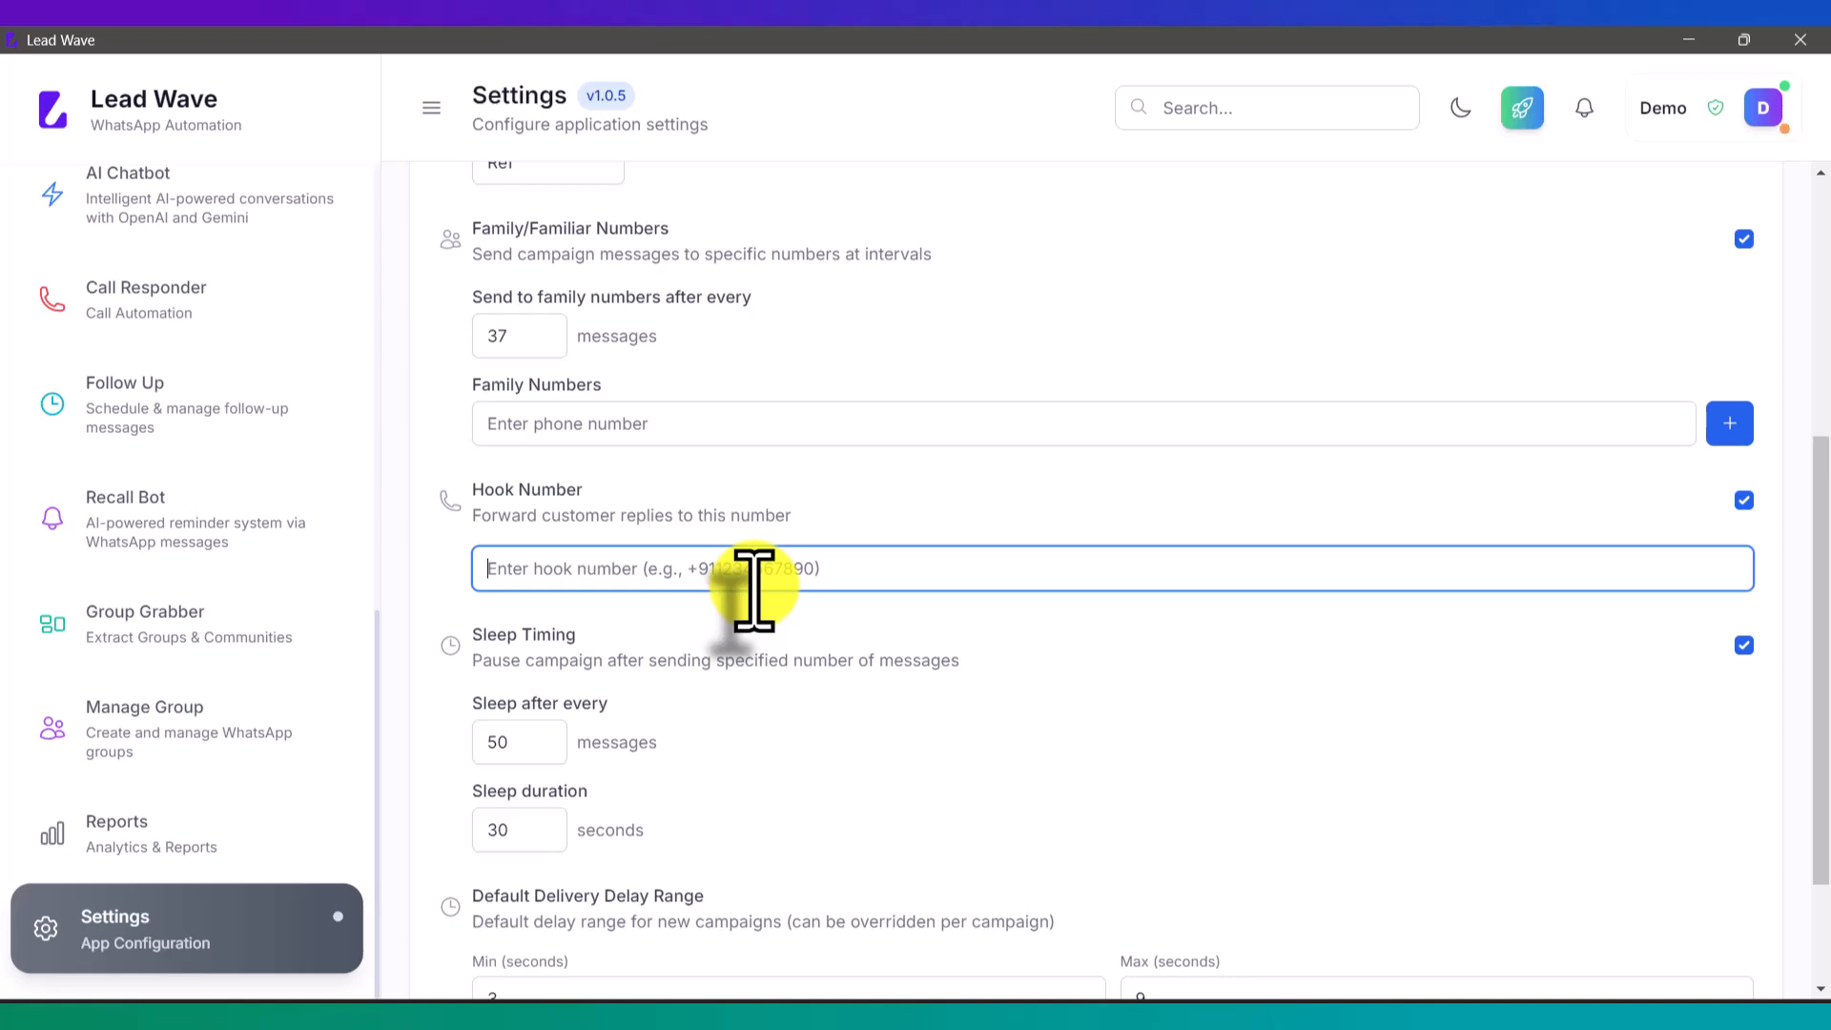
scroll(759, 586, down, 2)
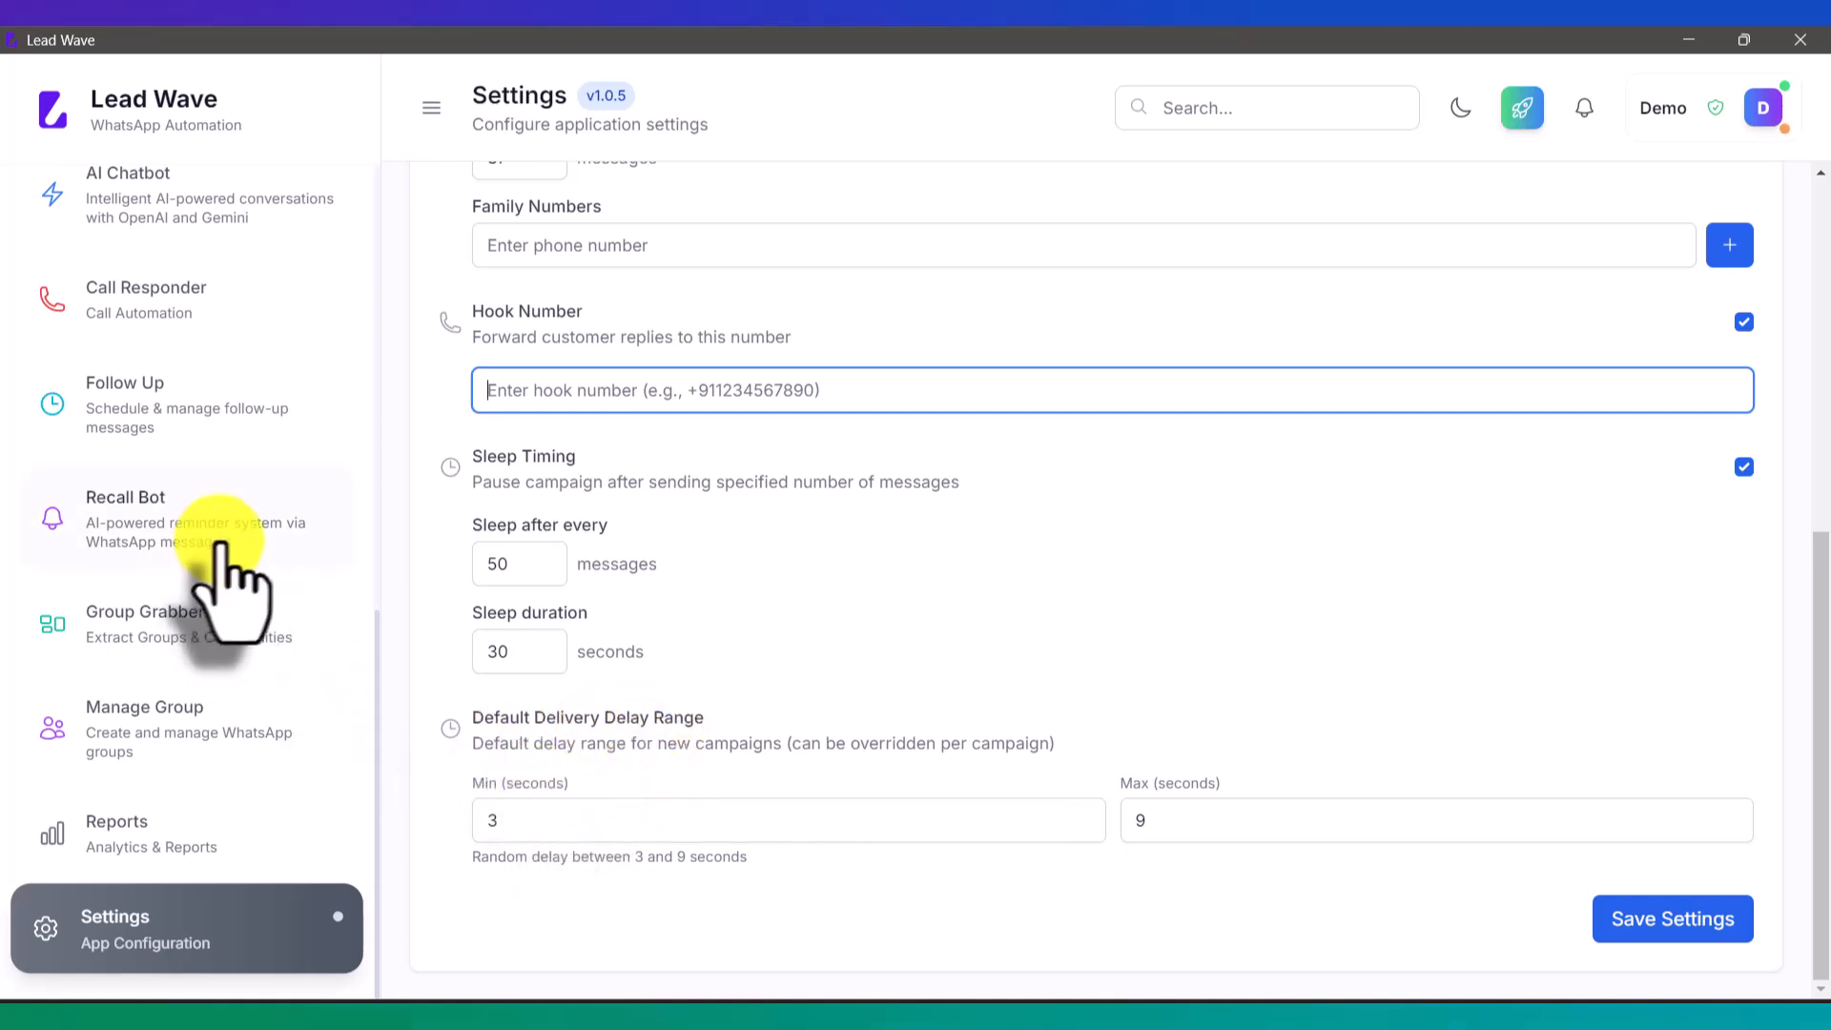
Leave the Bulk Messaging settings and open the Bulk Messages campaign overview.
scroll(229, 548, up, 3)
click(539, 822)
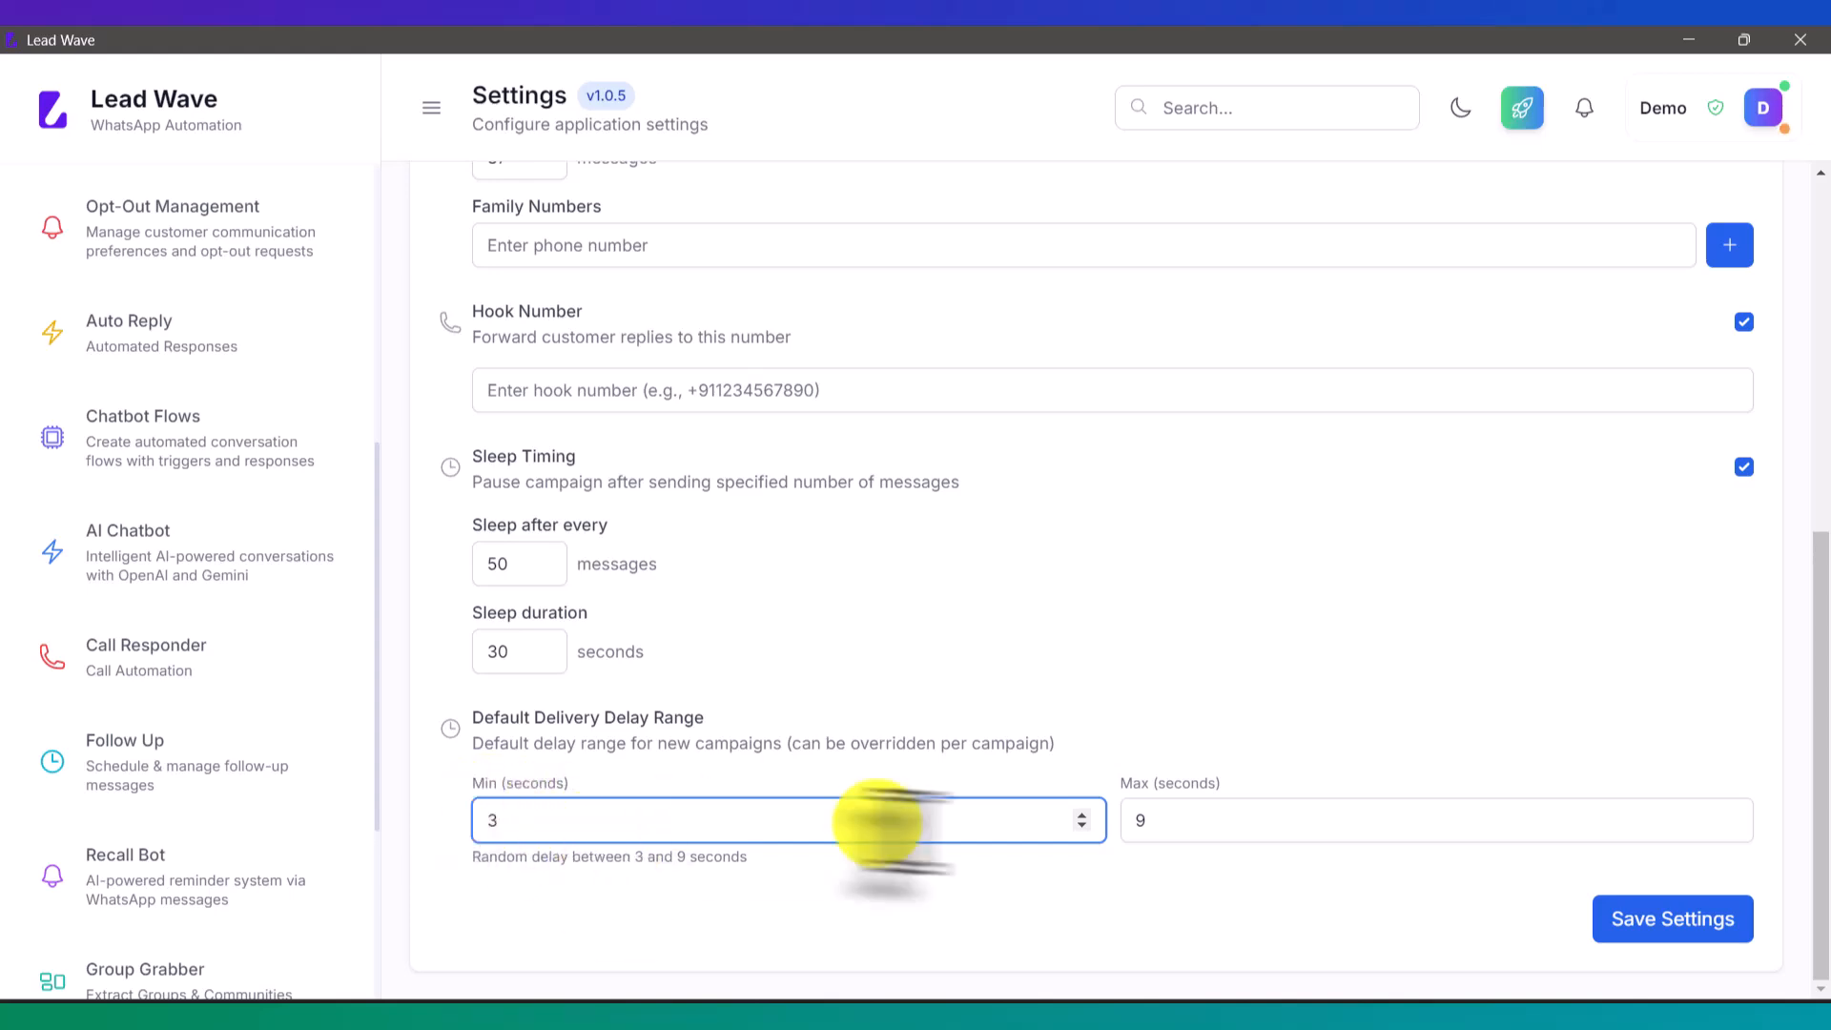
scroll(248, 658, up, 3)
scroll(222, 627, up, 3)
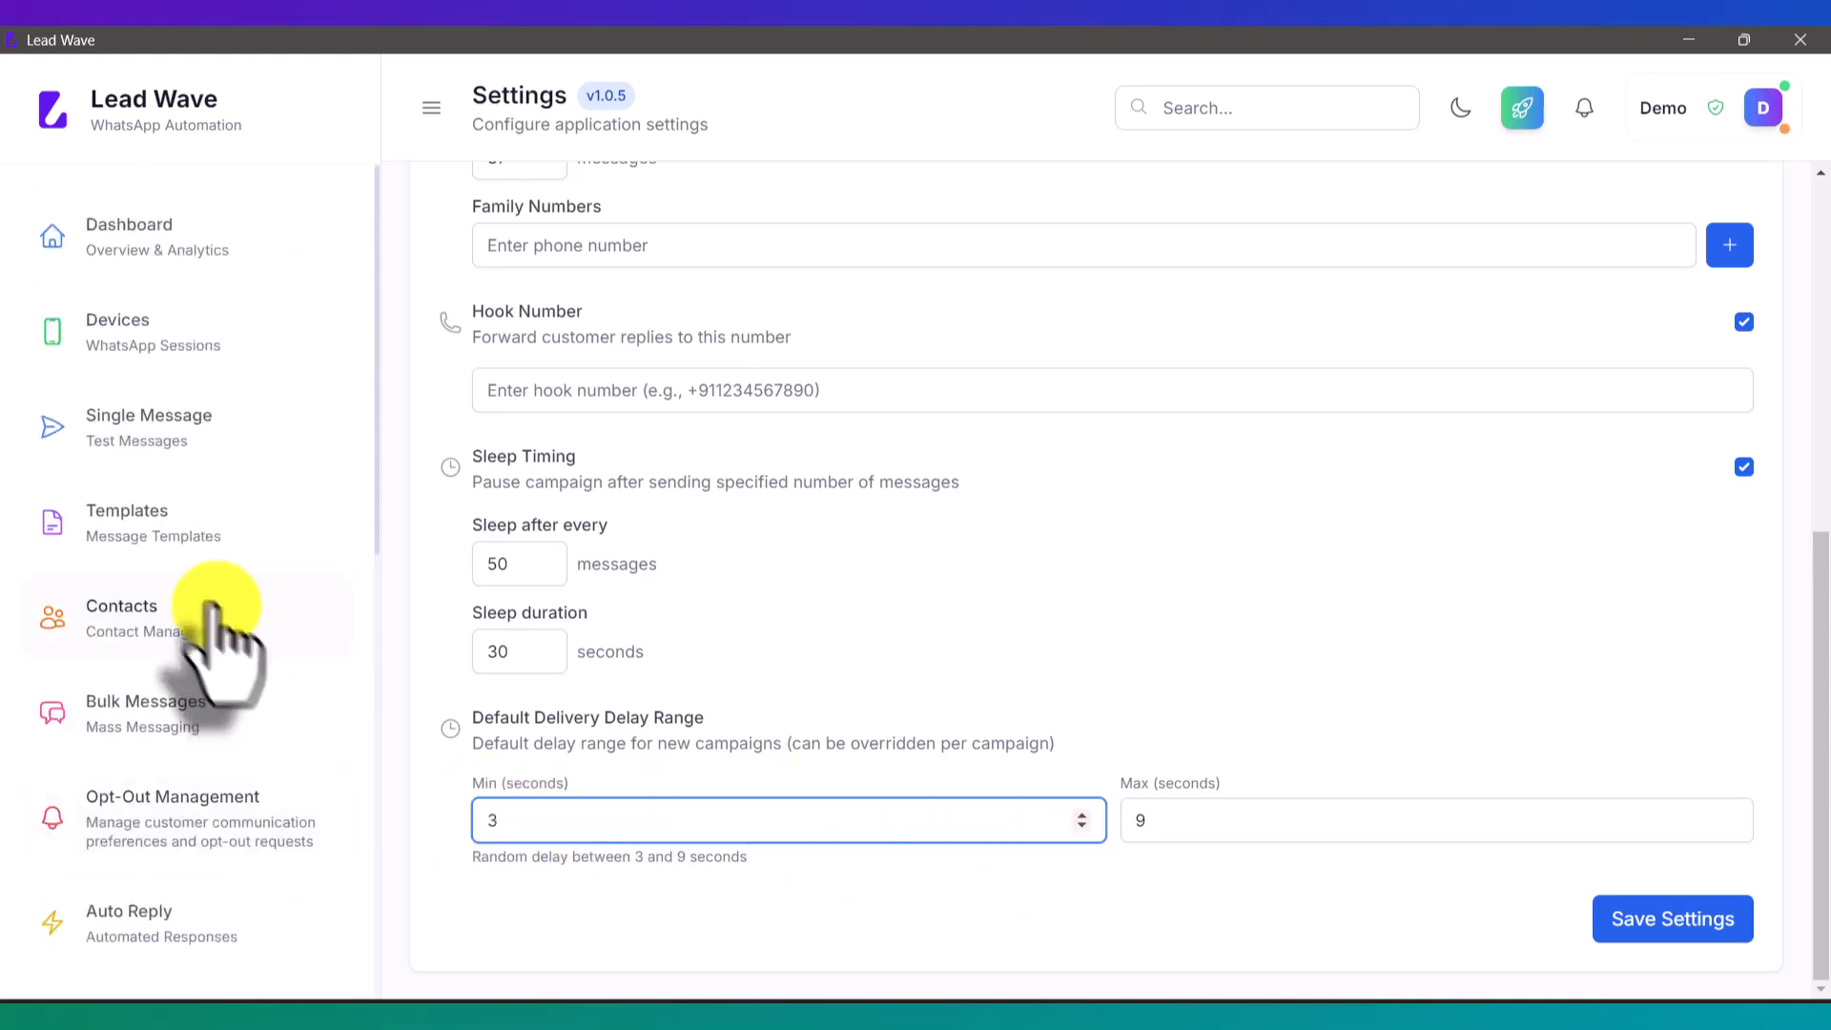
click(172, 730)
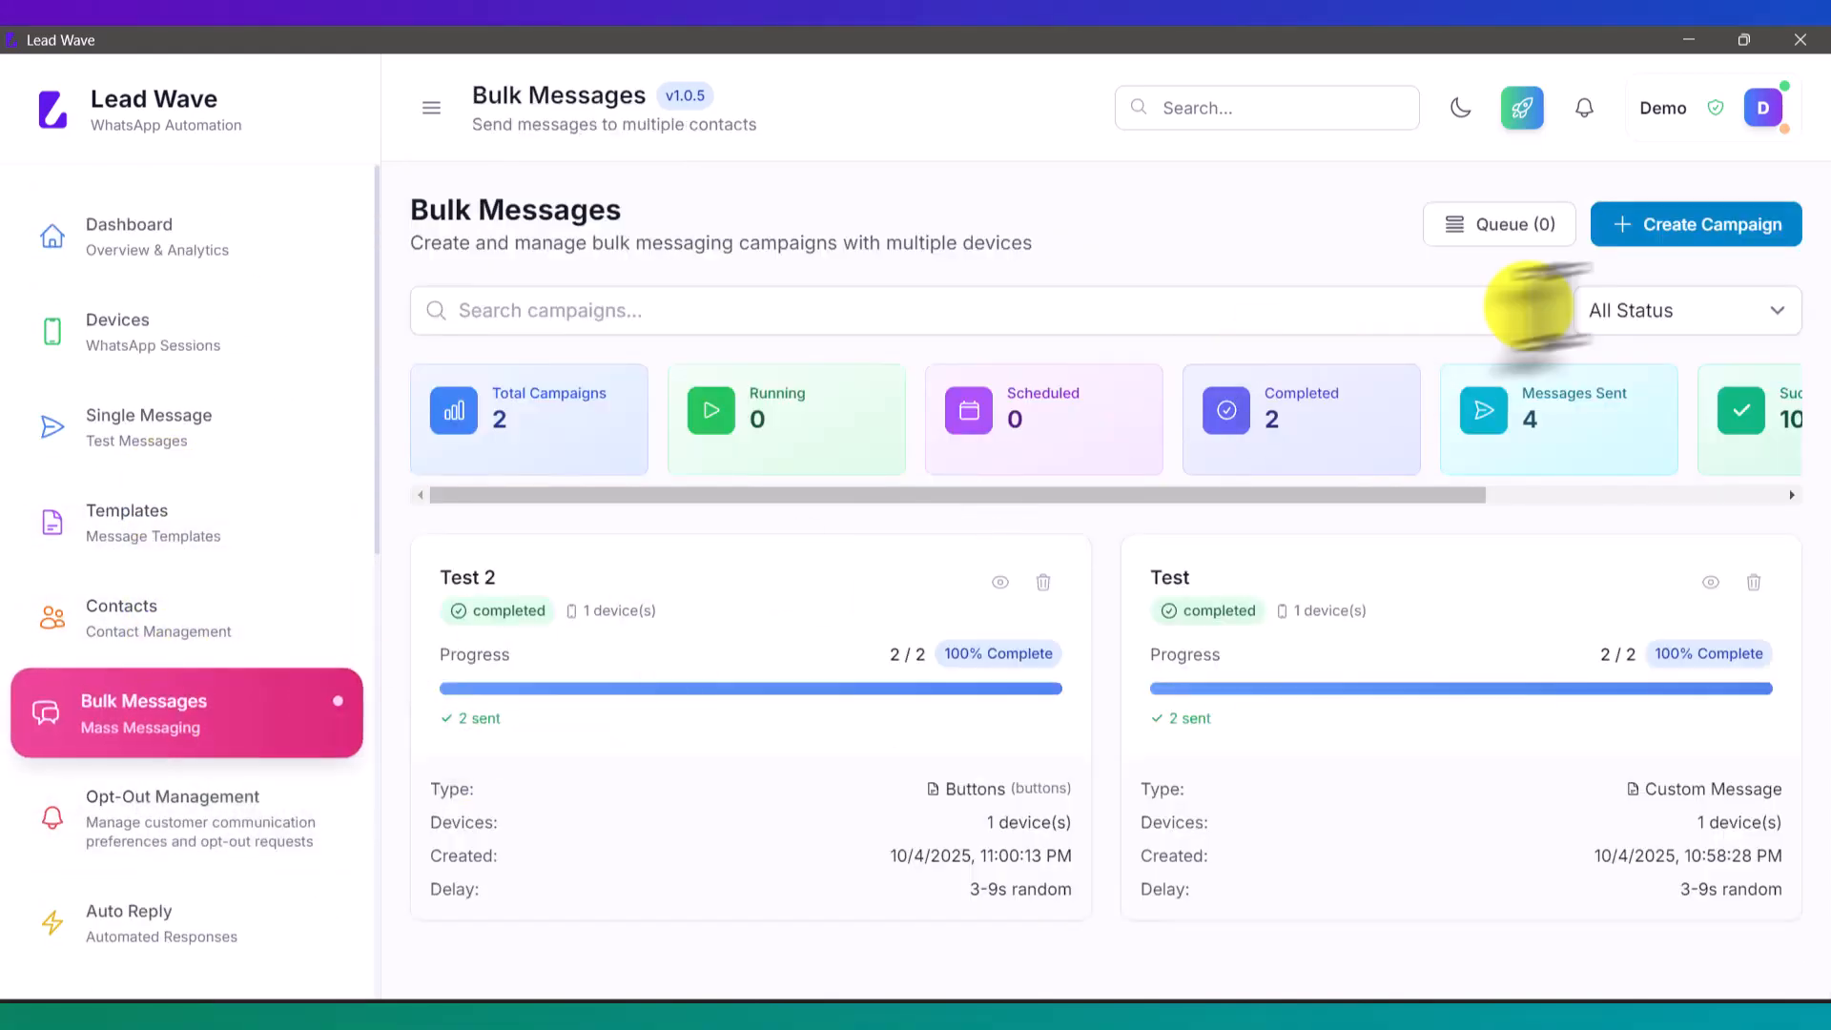
Open a new campaign form and examine its message features, scheduling, delay range and retry options.
click(1640, 226)
scroll(997, 458, down, 1)
scroll(994, 454, down, 8)
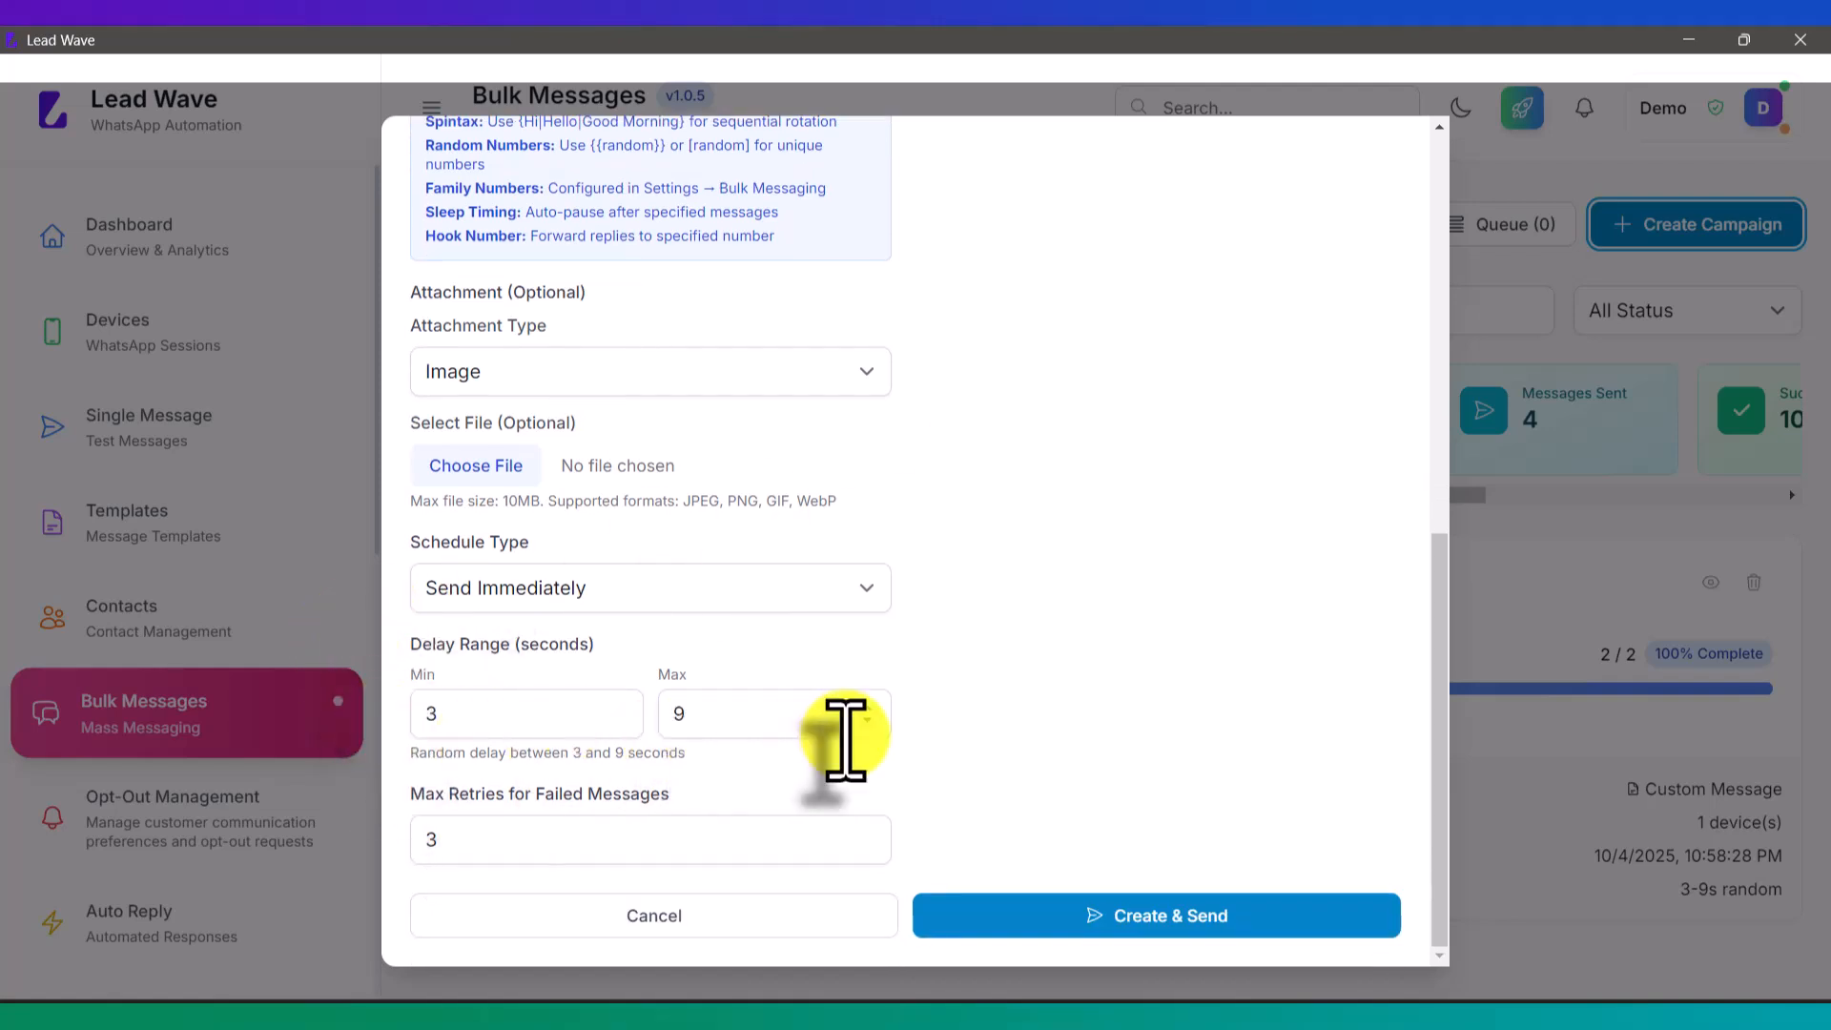
scroll(849, 735, up, 8)
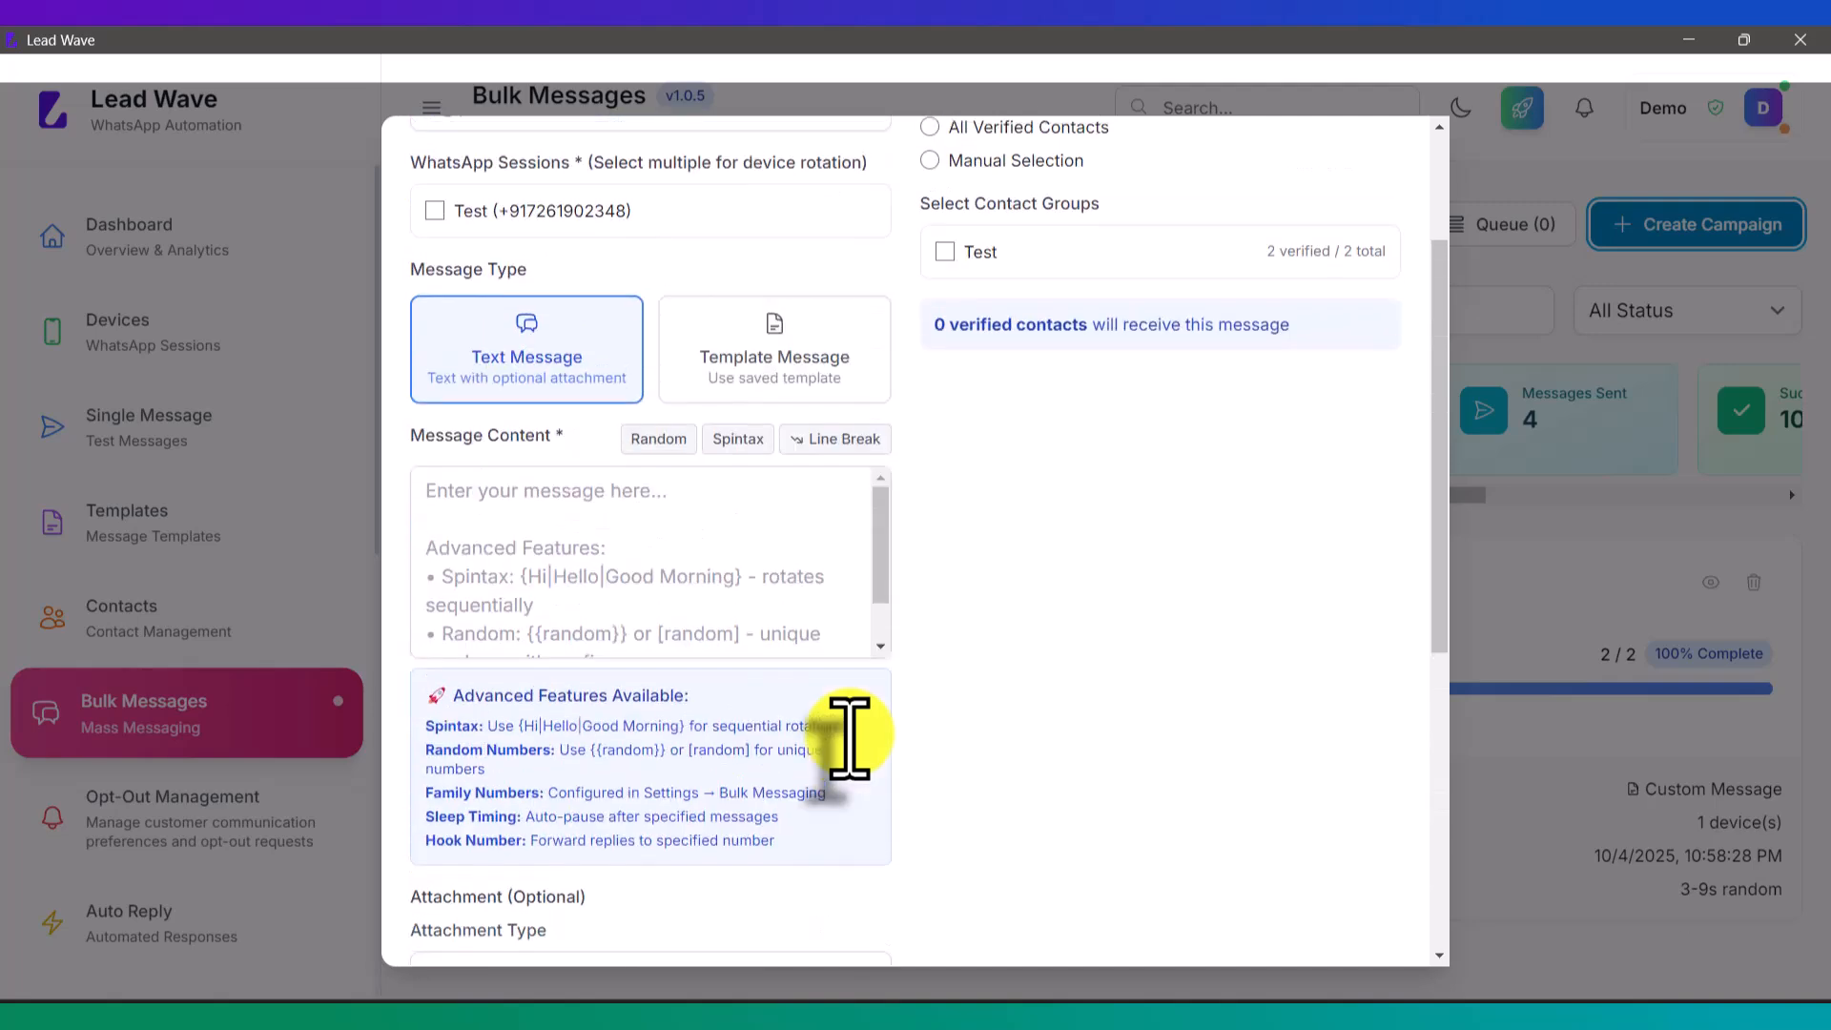
scroll(849, 734, down, 6)
scroll(848, 735, down, 3)
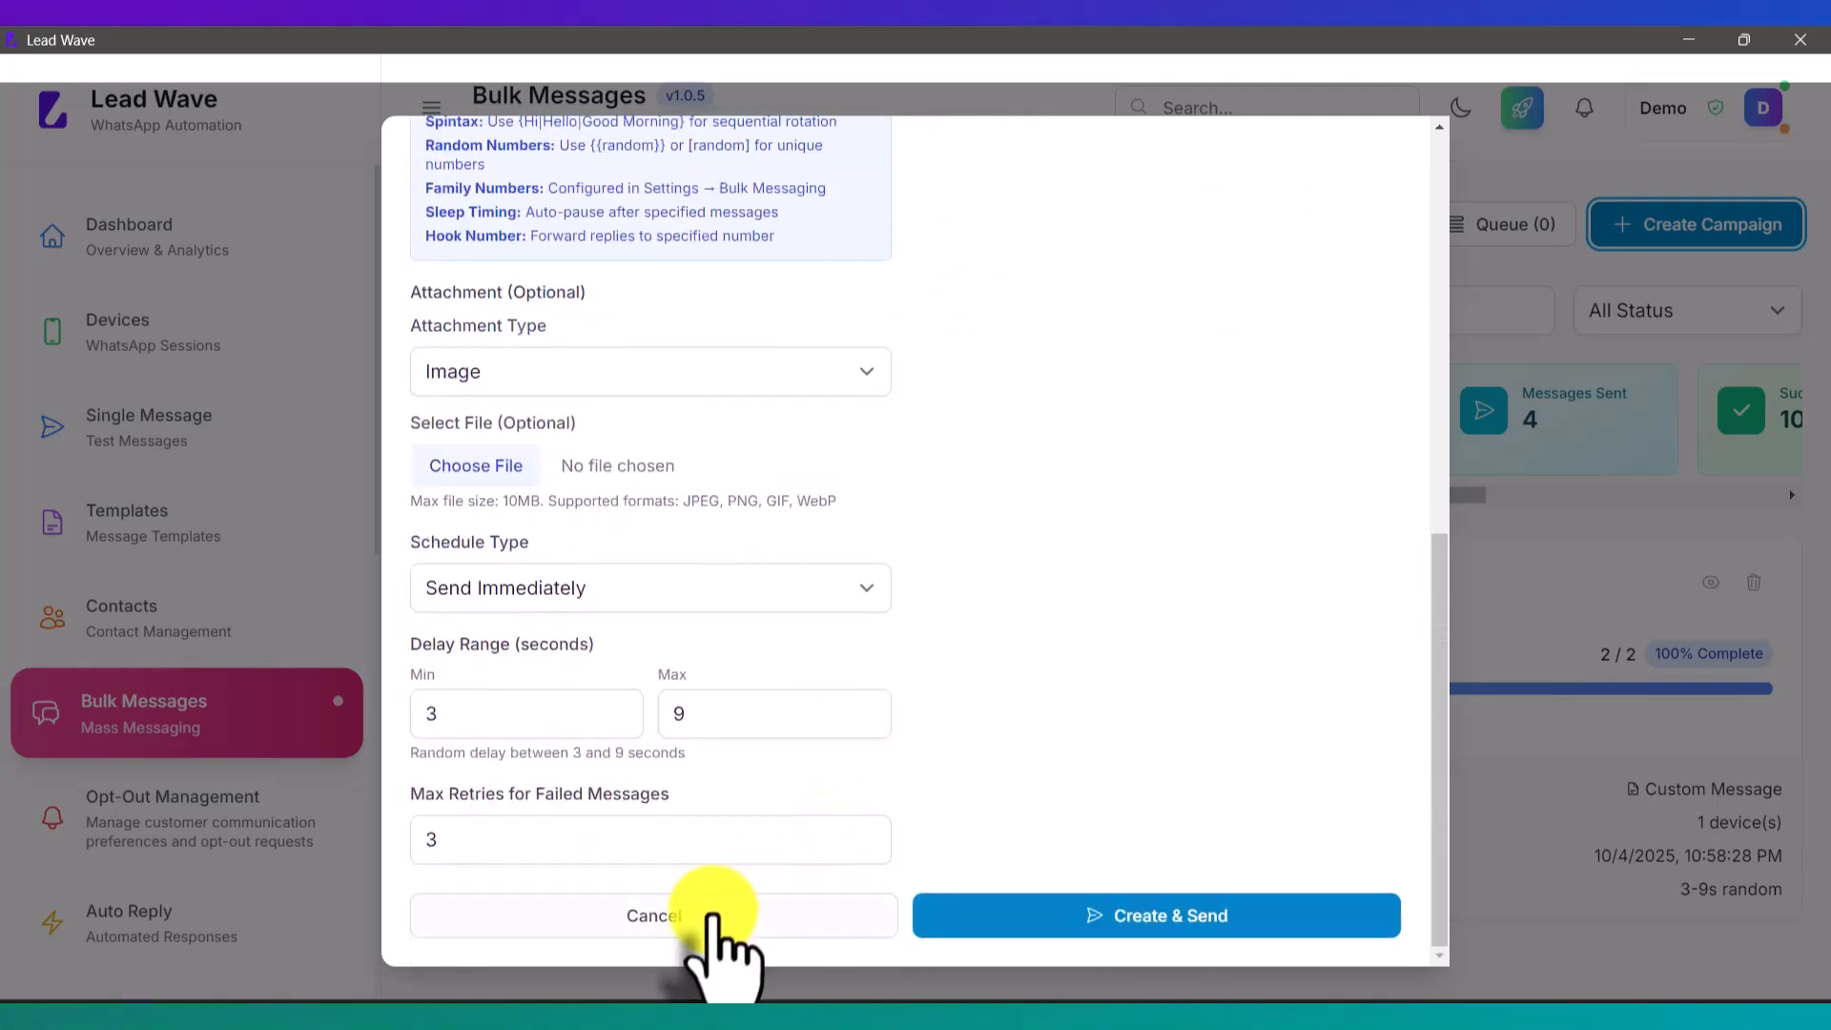